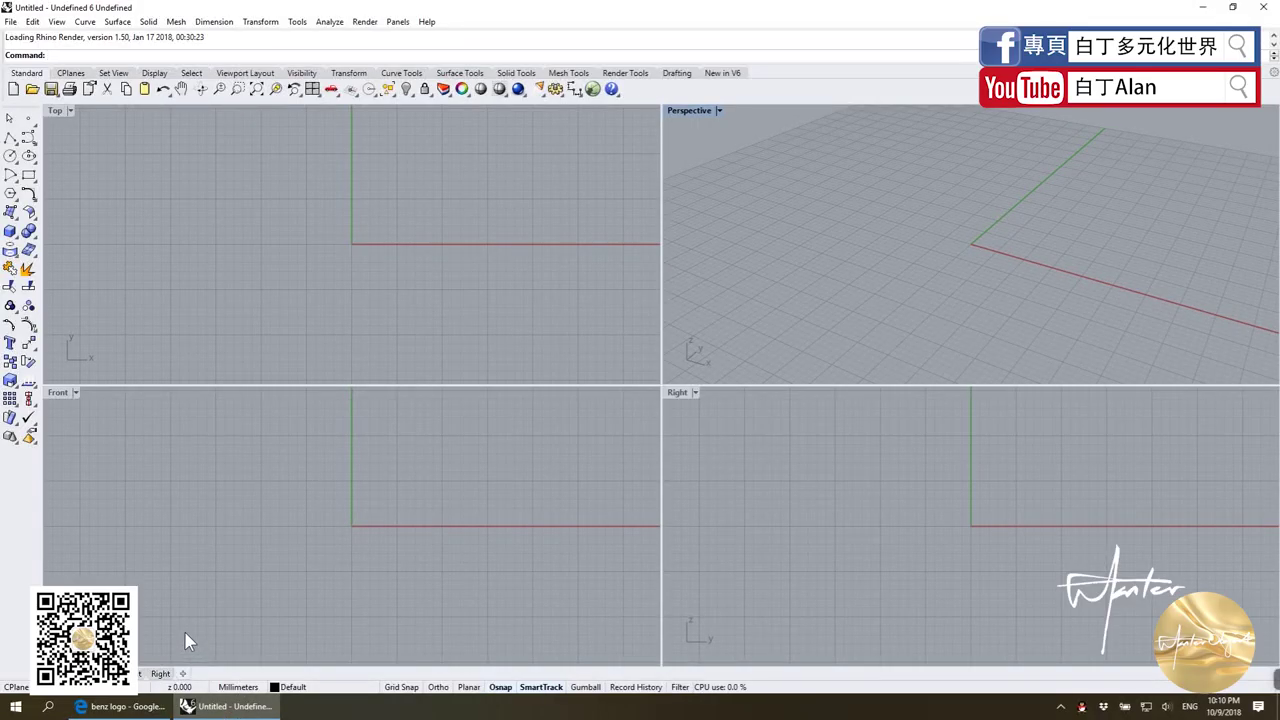
# Step: Switch from Rhino to the browser showing Google Images results for 'benz logo'
pyautogui.click(110, 706)
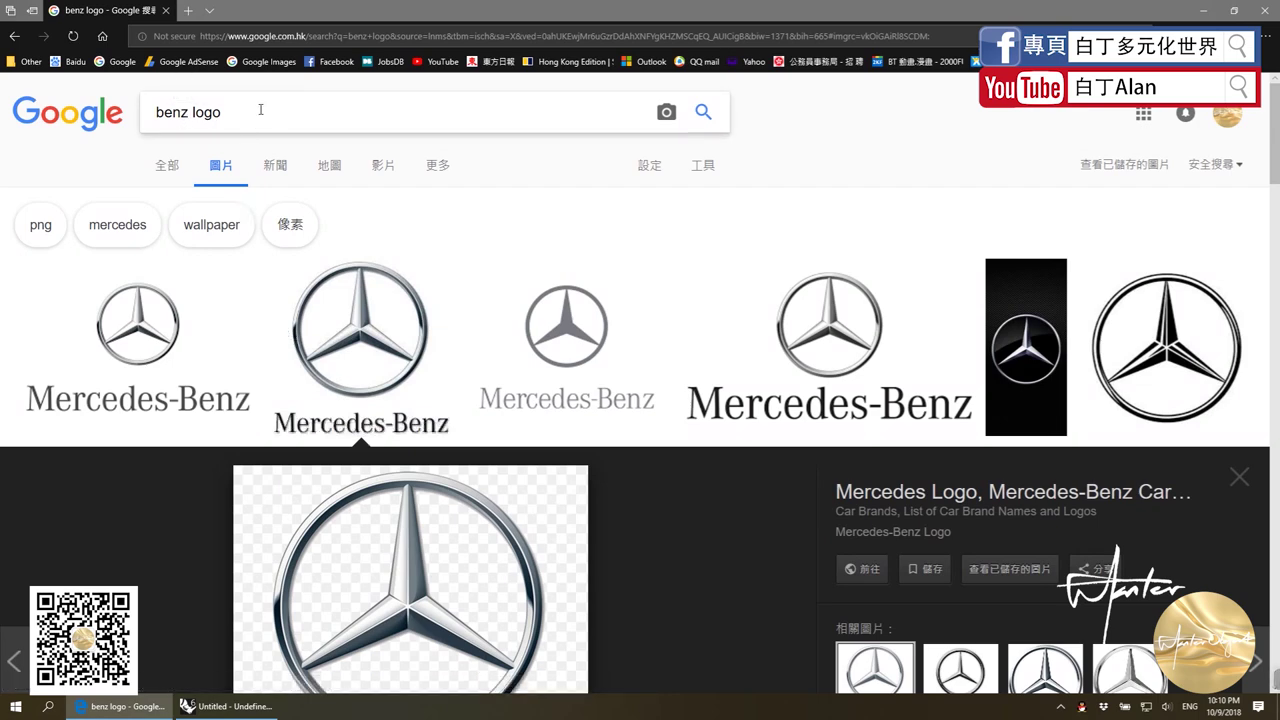
# Step: Hide the browser and drag the saved Mercedes-Benz logo image onto Rhino
pyautogui.press('super+d')
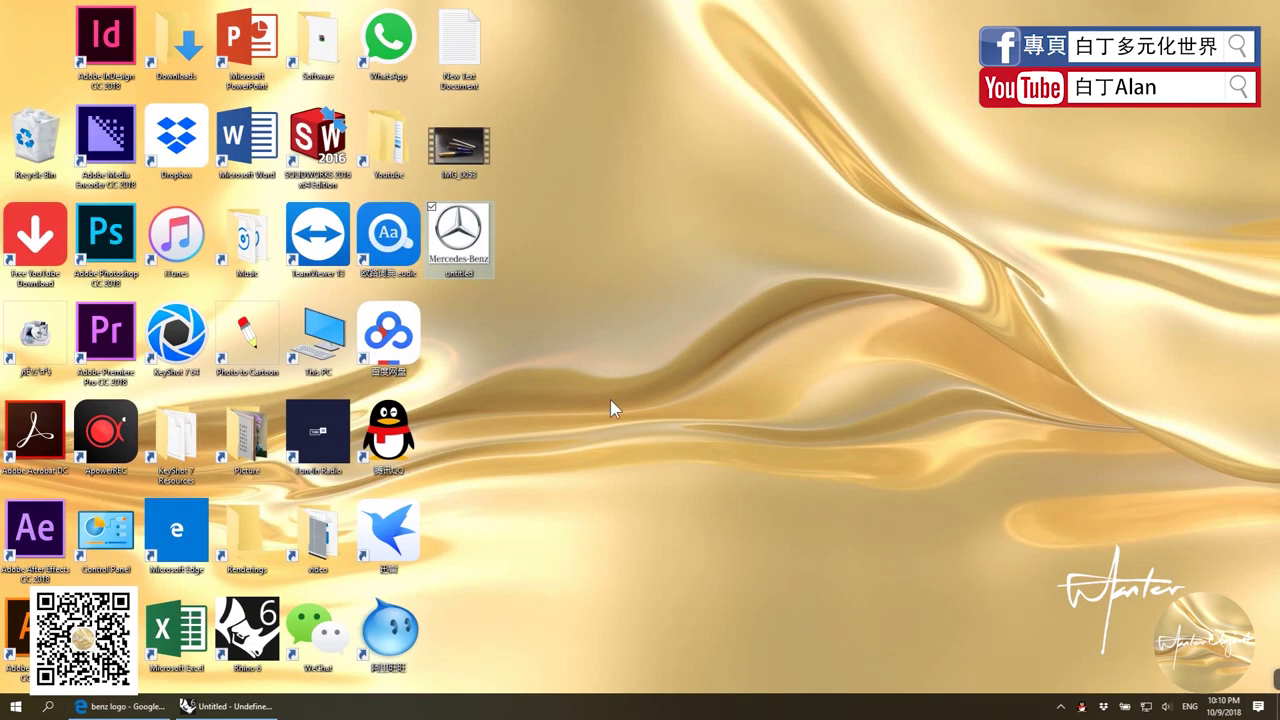
pyautogui.moveTo(466, 256)
pyautogui.mouseDown()
pyautogui.moveTo(260, 713)
pyautogui.moveTo(349, 329)
pyautogui.mouseUp()
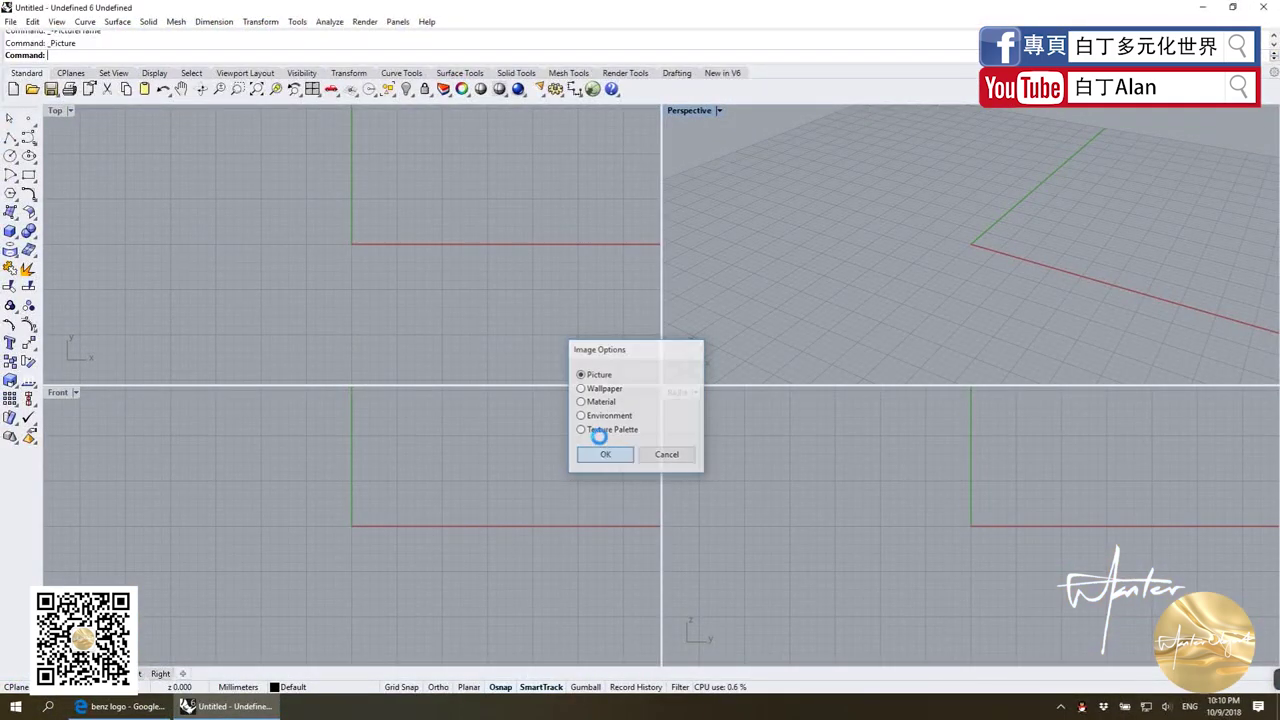
# Step: Place the logo as a picture on the Top plane from two corners, then lock it
pyautogui.click(350, 243)
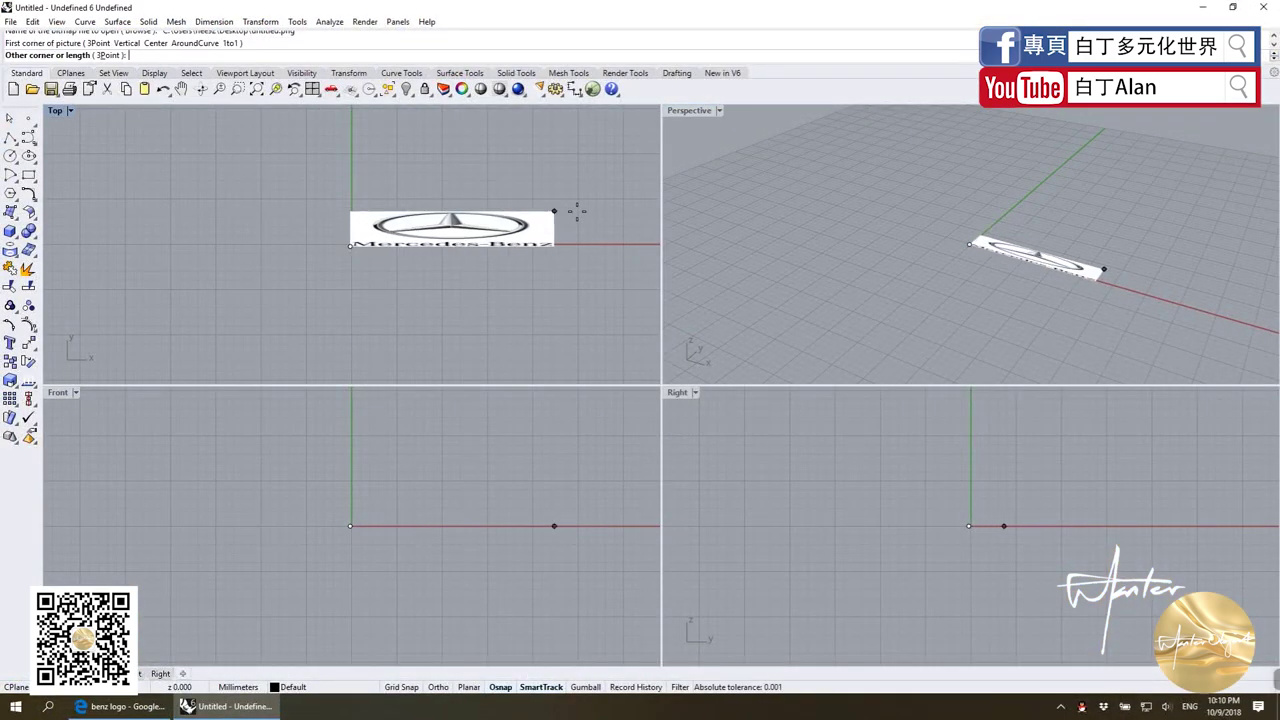
pyautogui.click(628, 137)
pyautogui.scroll(2, 449, 323)
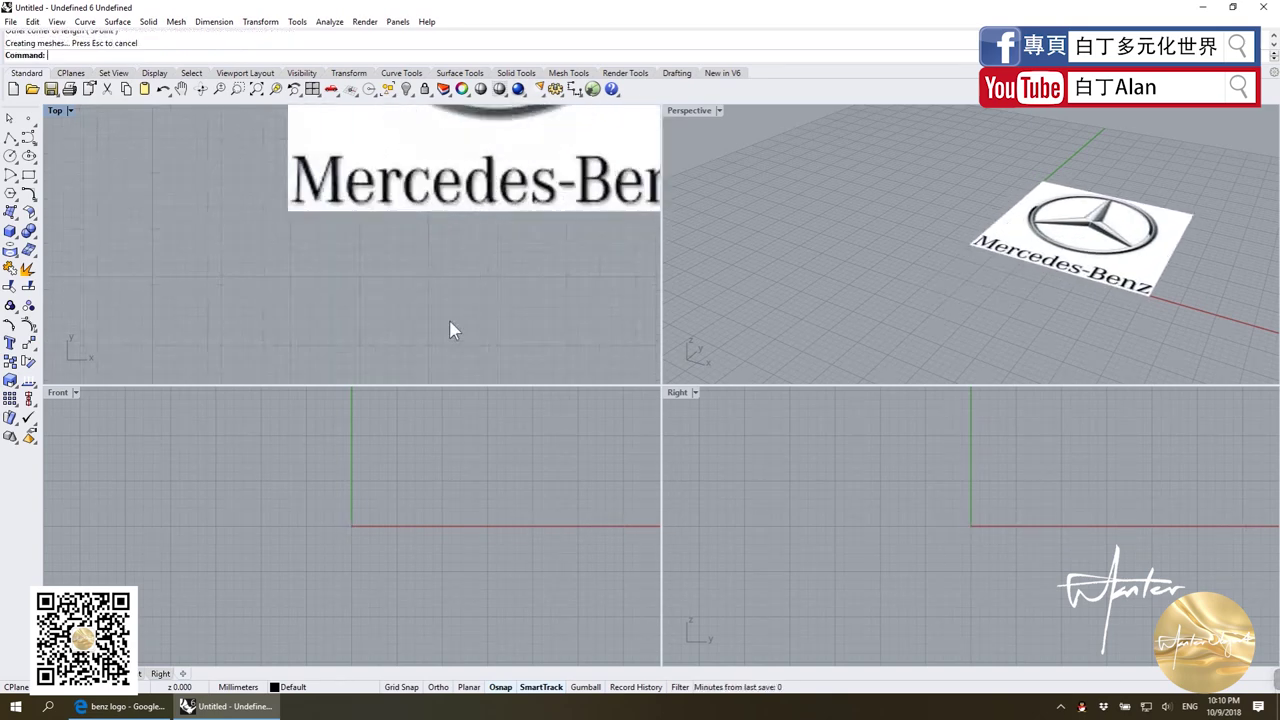
pyautogui.scroll(-3, 446, 330)
pyautogui.scroll(-2, 480, 310)
pyautogui.scroll(3, 483, 309)
pyautogui.click(443, 292)
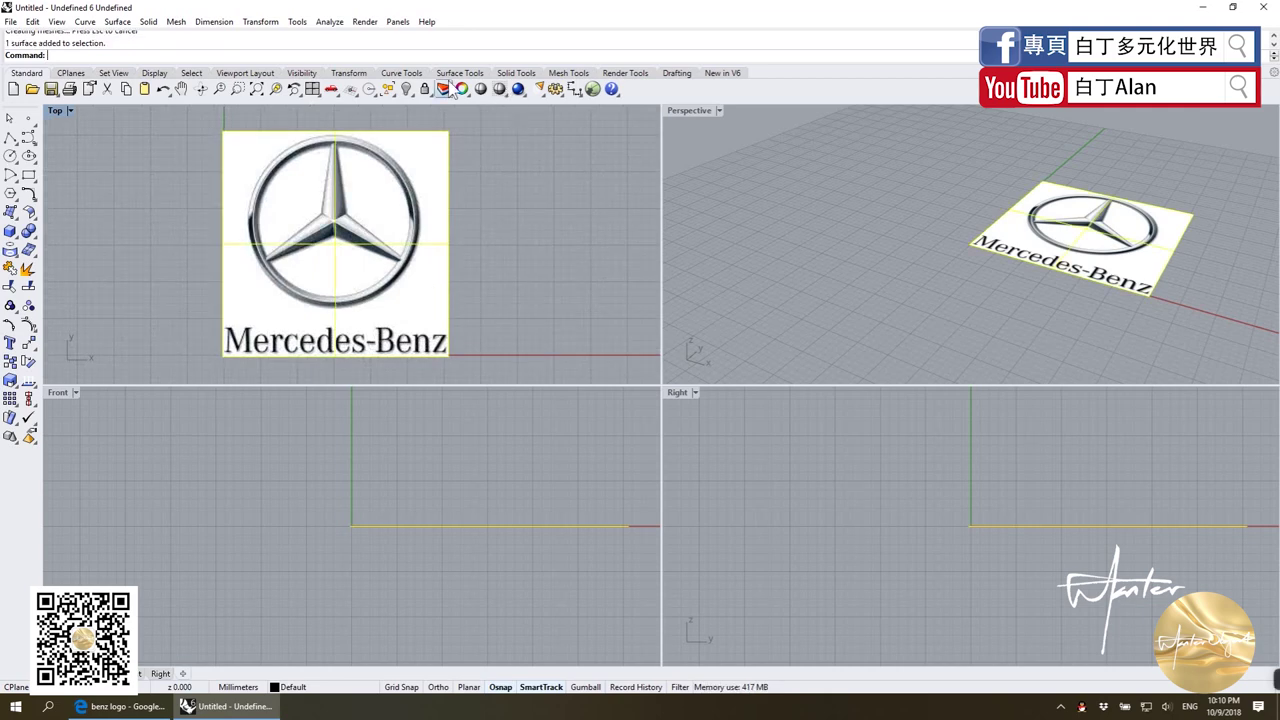
pyautogui.click(420, 89)
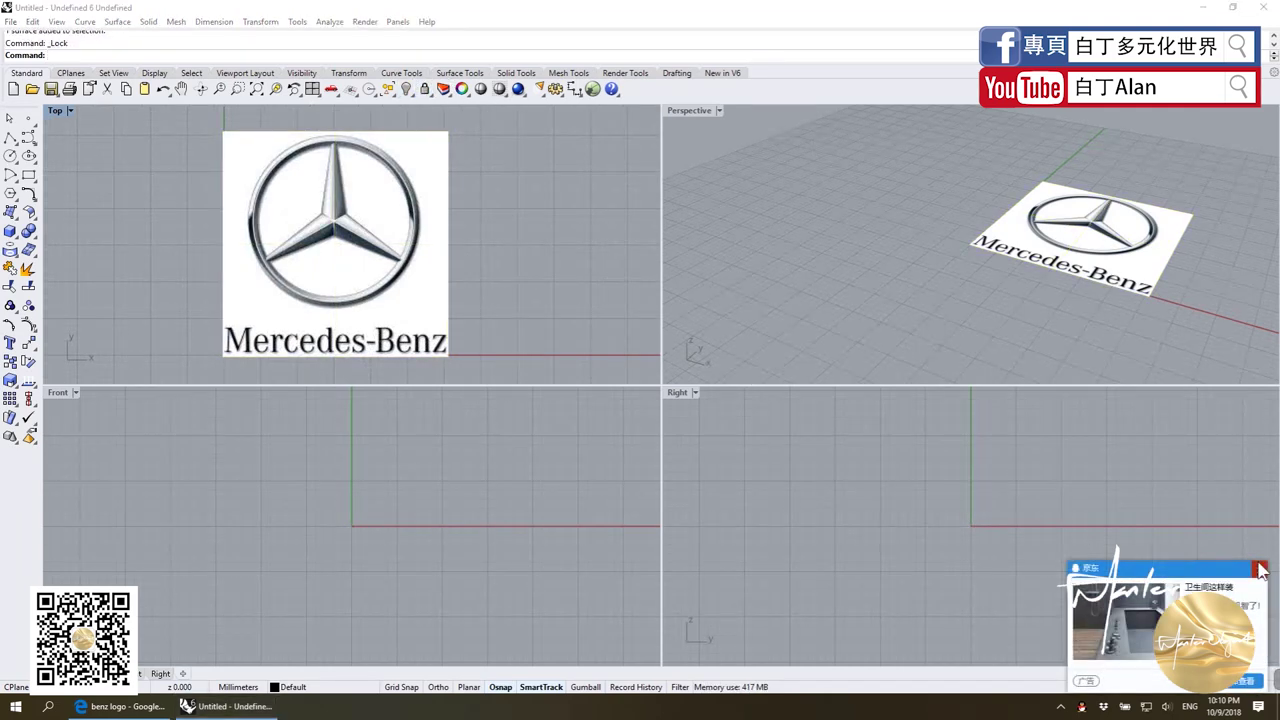
# Step: Trace the logo ring with a circle centred on the logo, radius to the rim
pyautogui.click(9, 155)
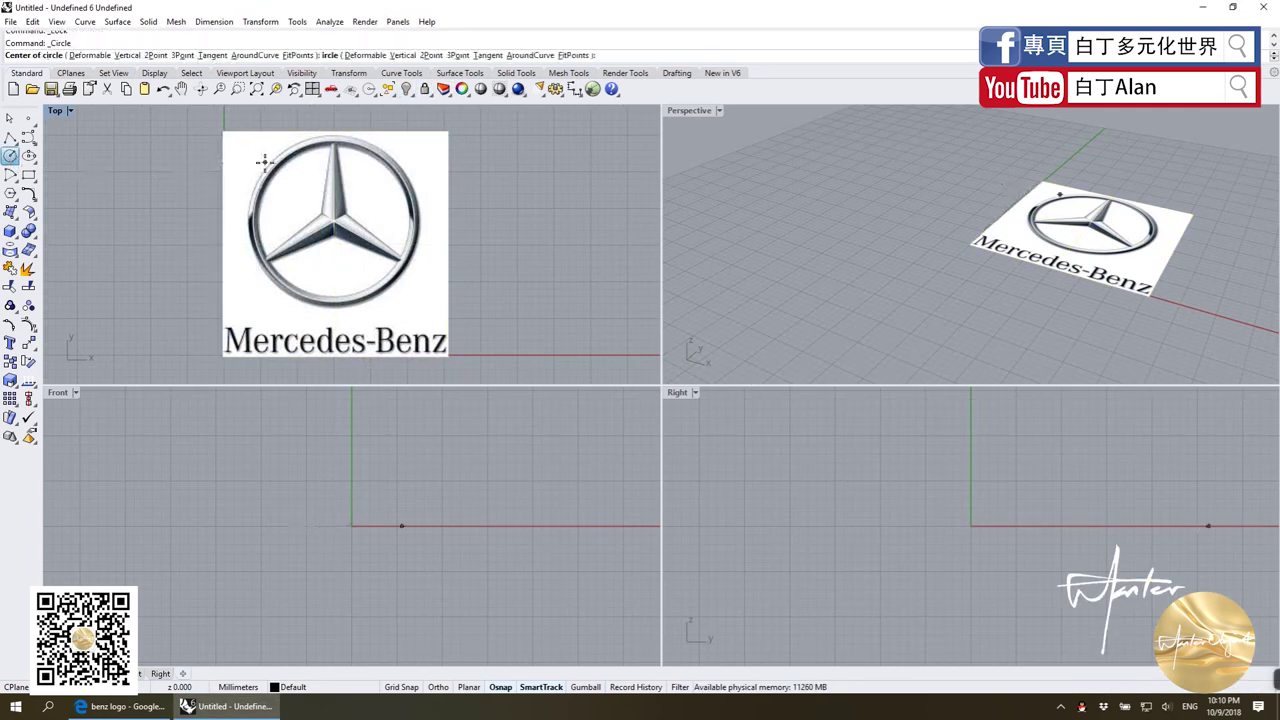
pyautogui.scroll(2, 262, 157)
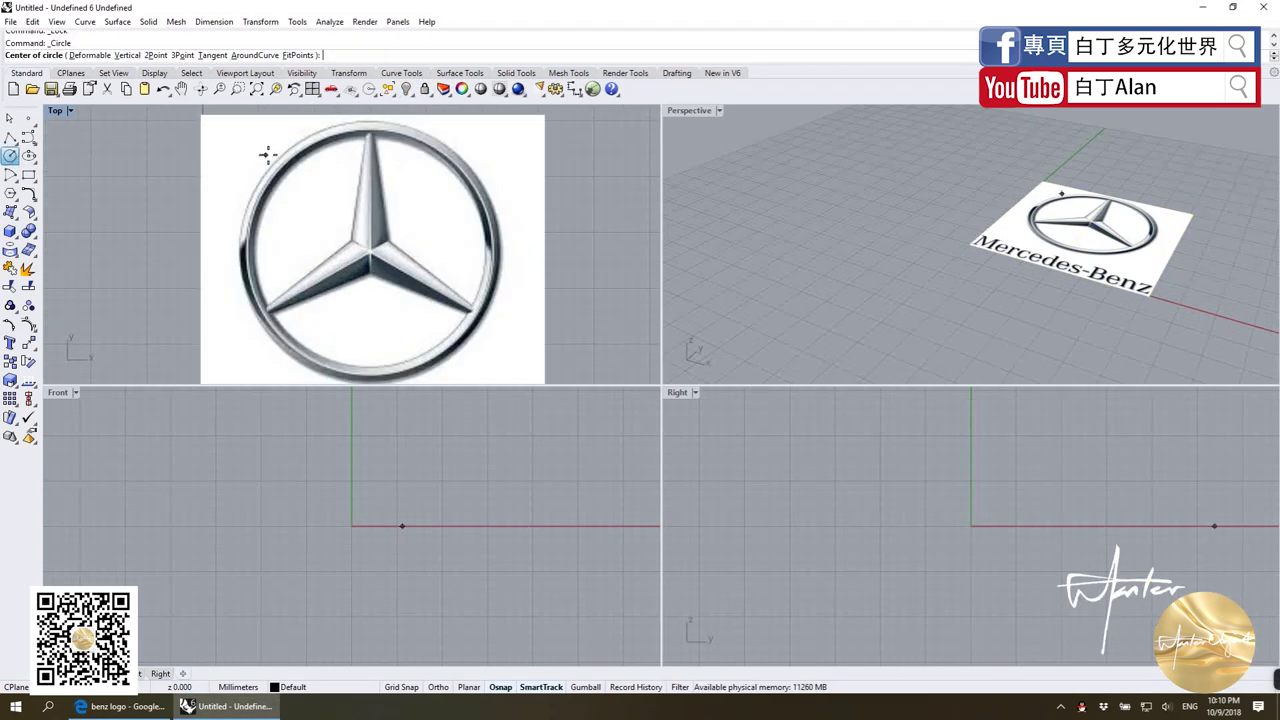
pyautogui.click(370, 247)
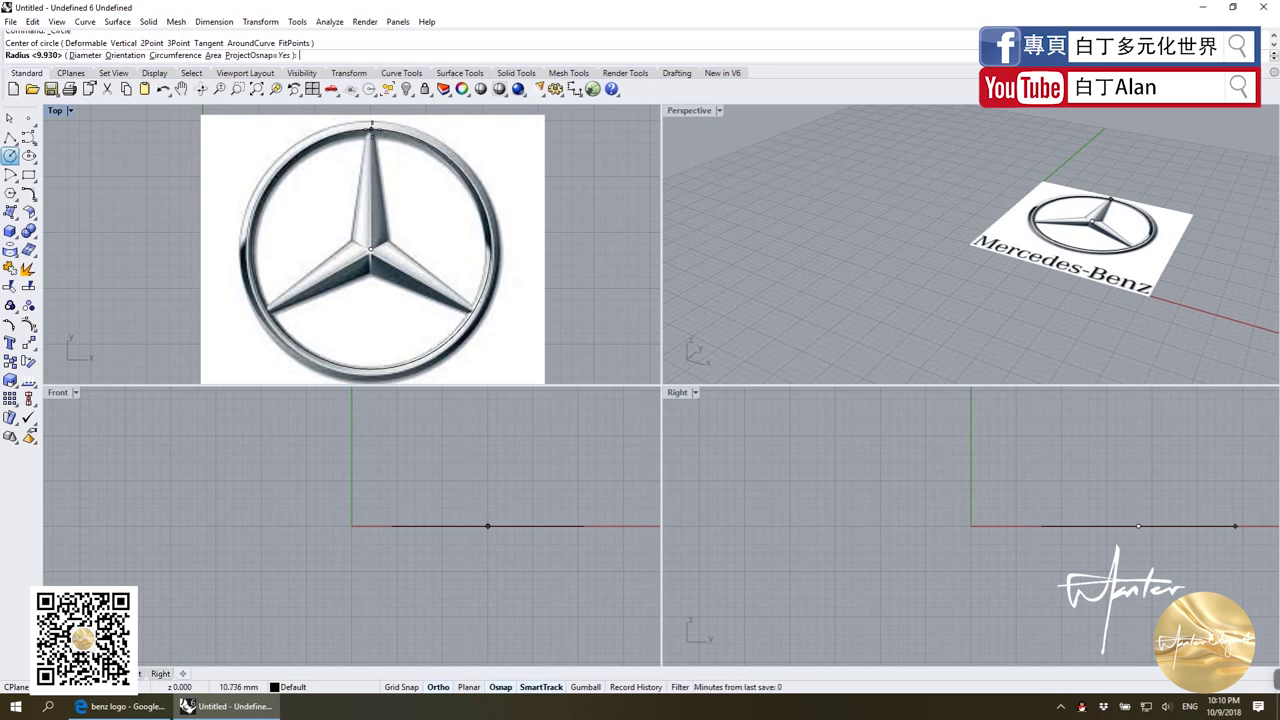
pyautogui.click(370, 129)
pyautogui.click(369, 132)
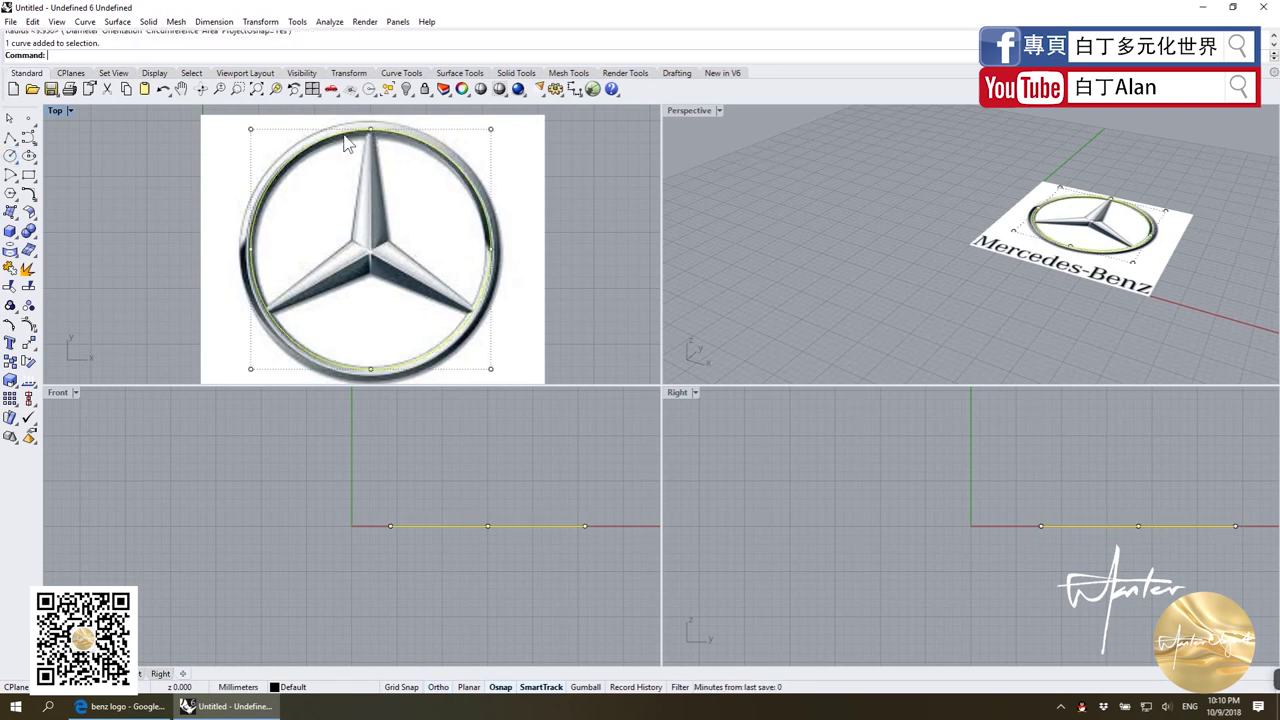
# Step: Draw polylines from the top star tip down to the star centre
pyautogui.click(10, 138)
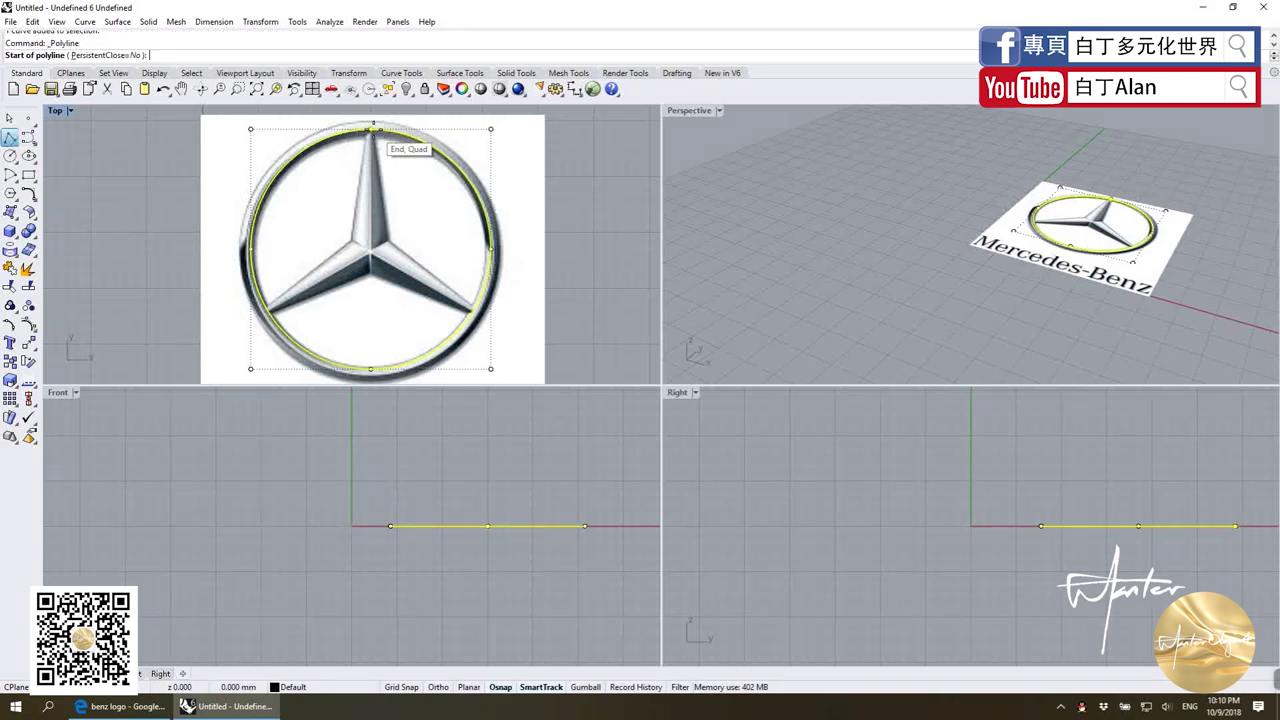
pyautogui.click(370, 129)
pyautogui.click(370, 254)
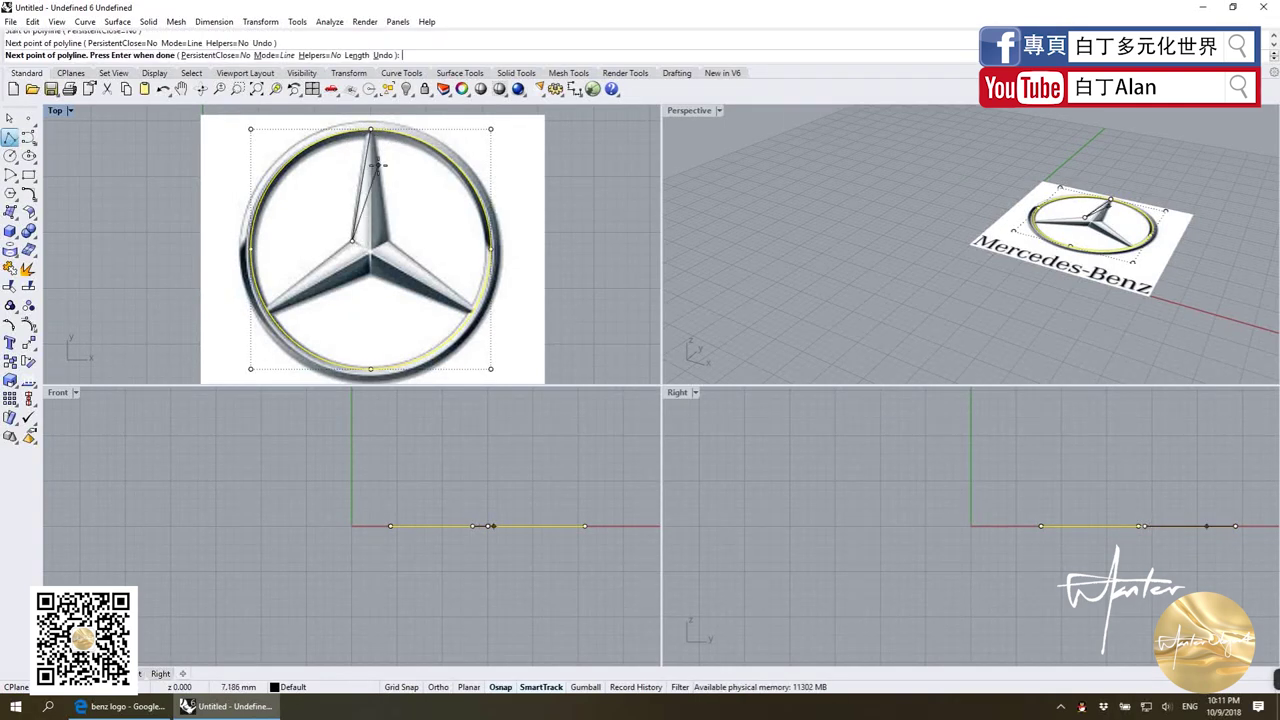
pyautogui.press('Return')
pyautogui.press('Return')
pyautogui.click(371, 129)
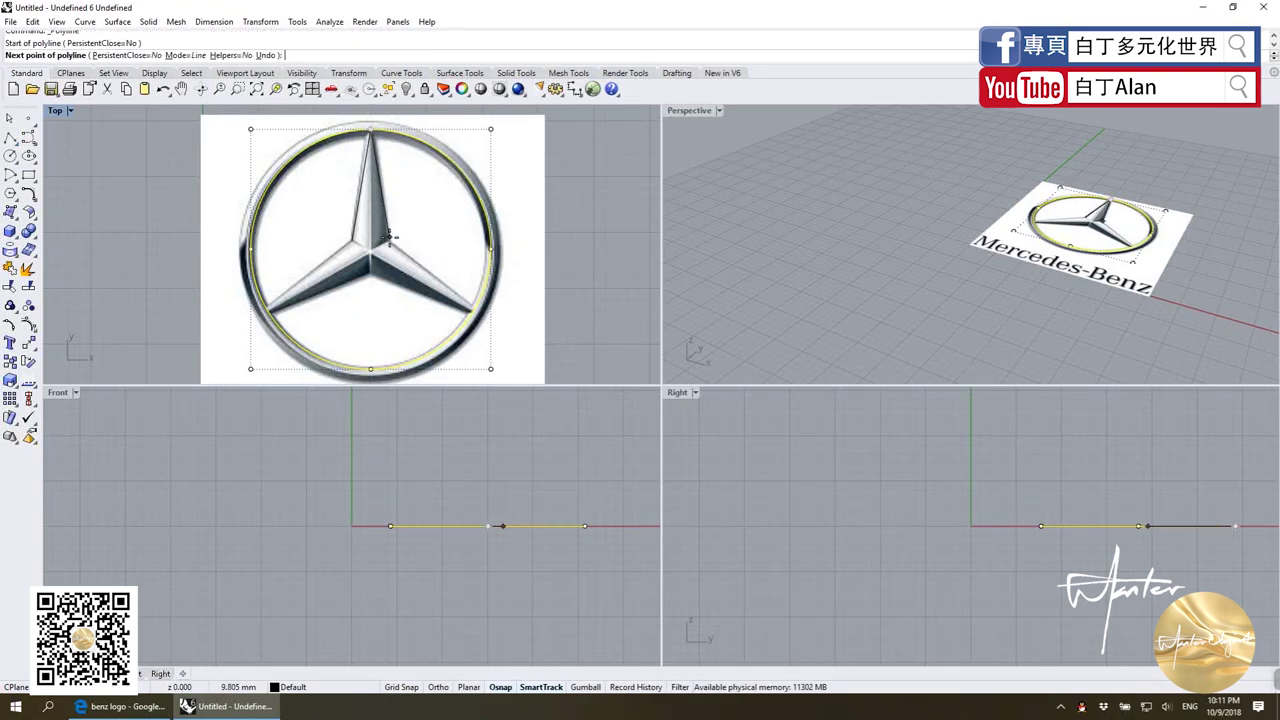
pyautogui.click(390, 239)
pyautogui.press('Return')
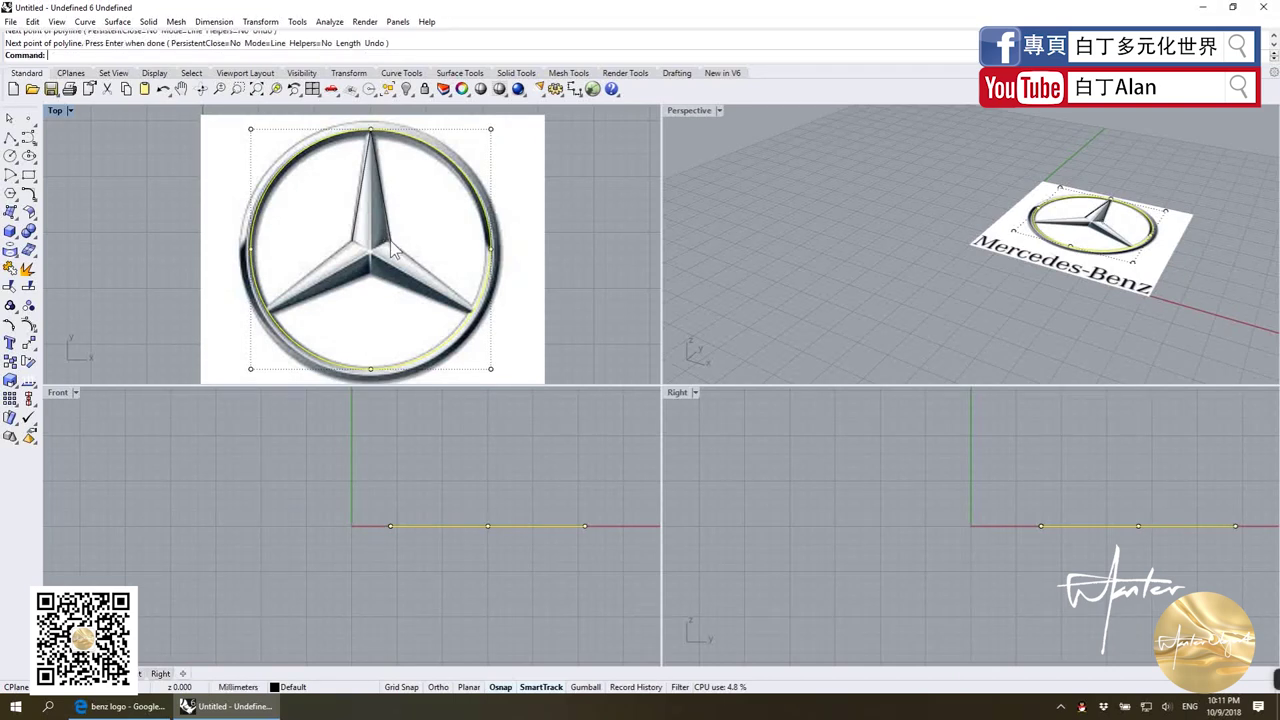
# Step: Move the line's lower end near the star centre and delete the extra curve
pyautogui.press('Escape')
pyautogui.click(352, 242)
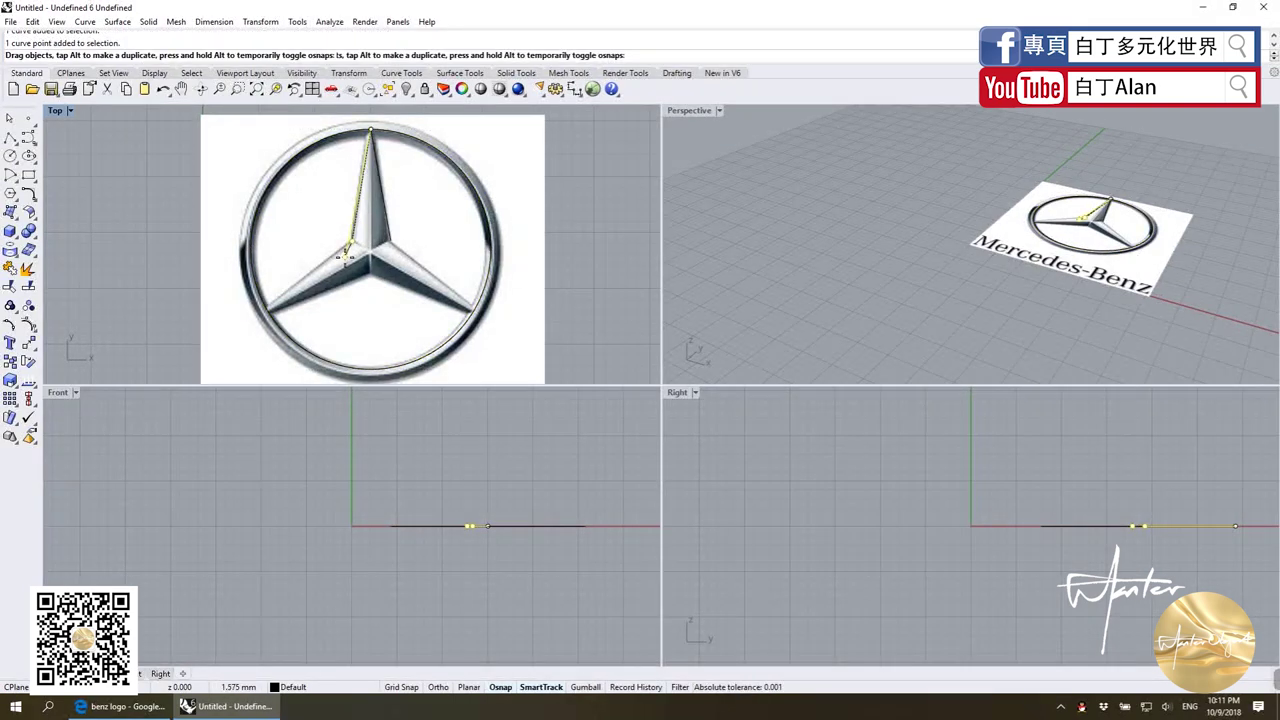
pyautogui.moveTo(352, 242); pyautogui.dragTo(346, 259)
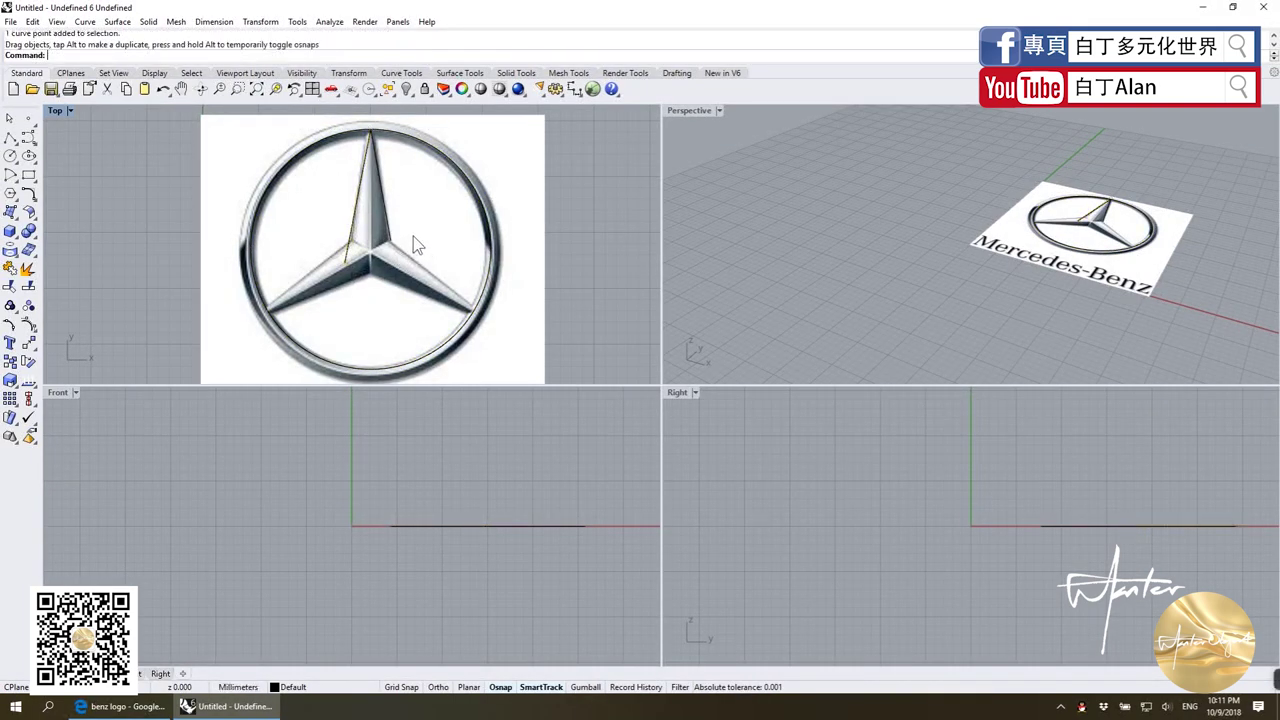
pyautogui.click(380, 222)
pyautogui.press('Delete')
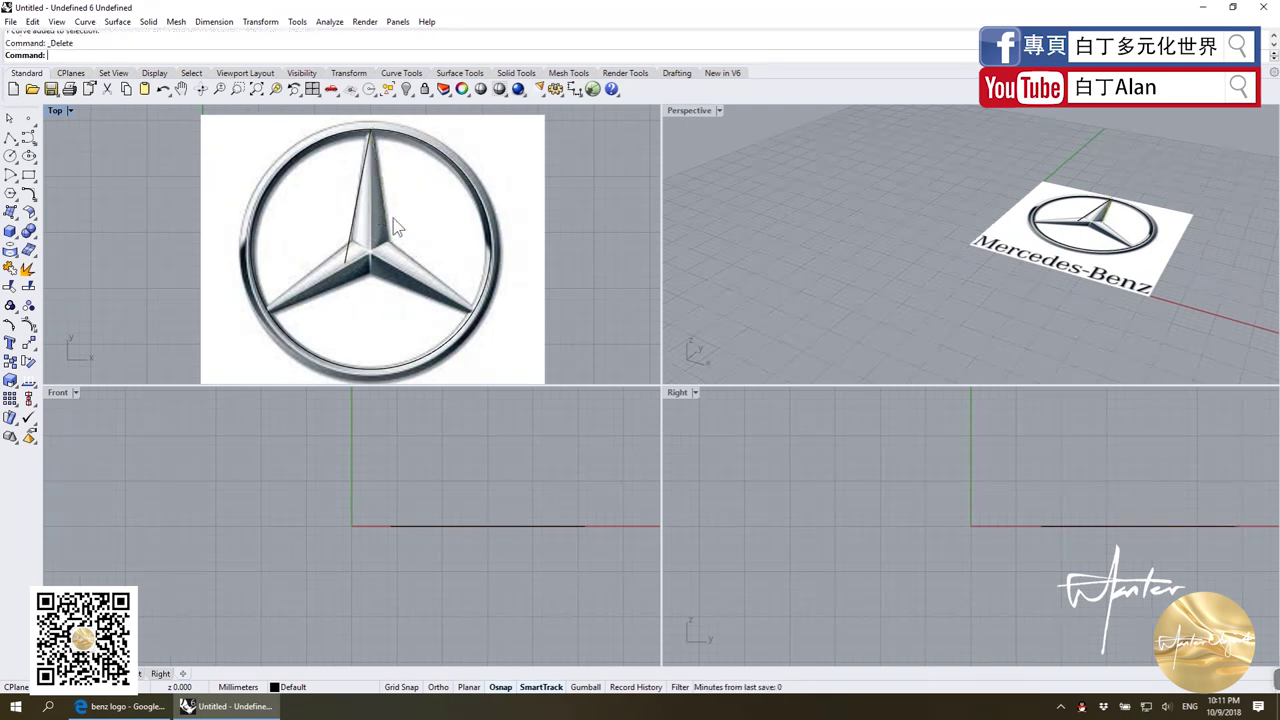
# Step: Hide the reference logo picture
pyautogui.click(466, 148)
pyautogui.hotkey('ctrl', 'h')
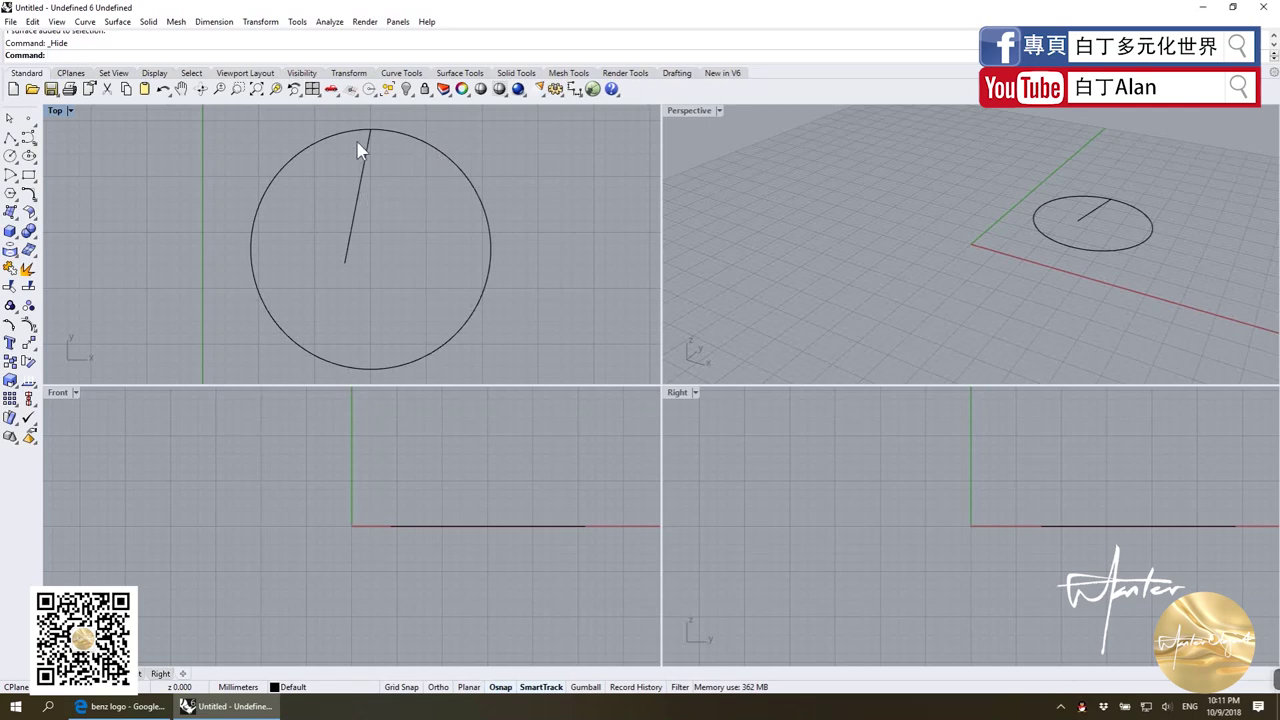
pyautogui.scroll(3, 360, 150)
pyautogui.scroll(-3, 375, 187)
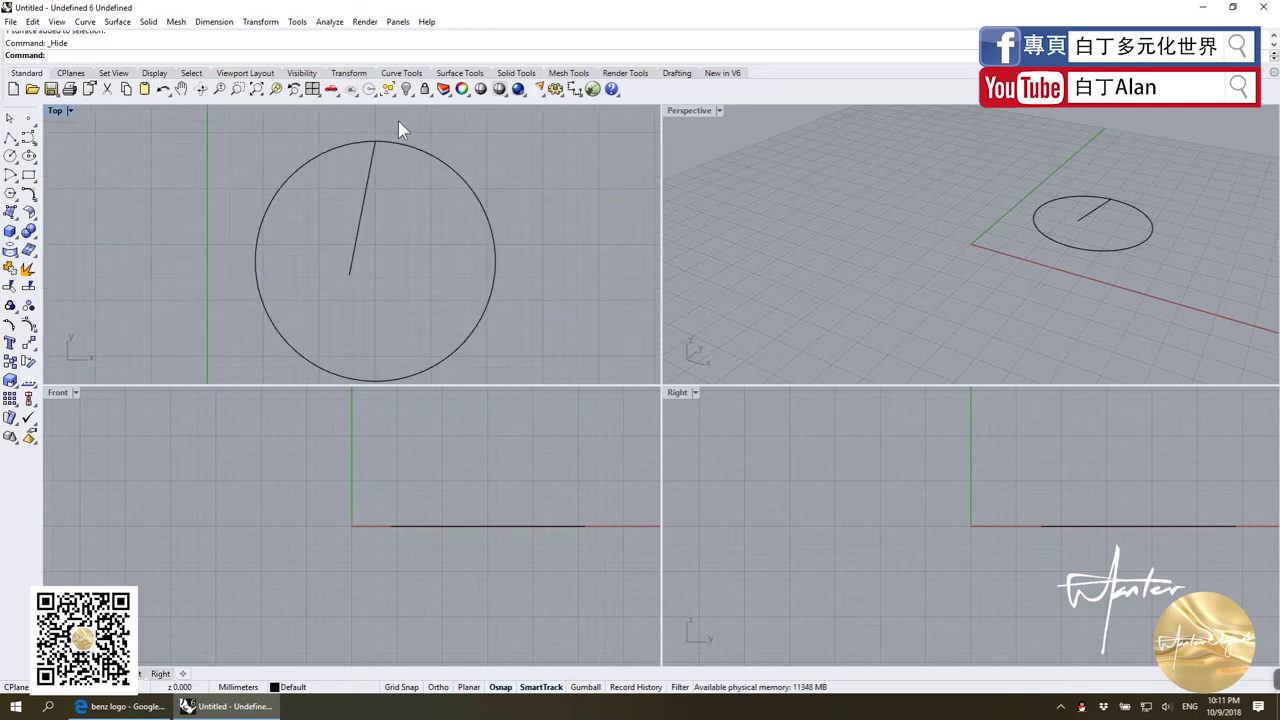
pyautogui.hotkey('ctrl', 'z')
pyautogui.click(405, 90)
# Step: Mirror the arm line about a vertical axis through the circle's top
pyautogui.click(368, 183)
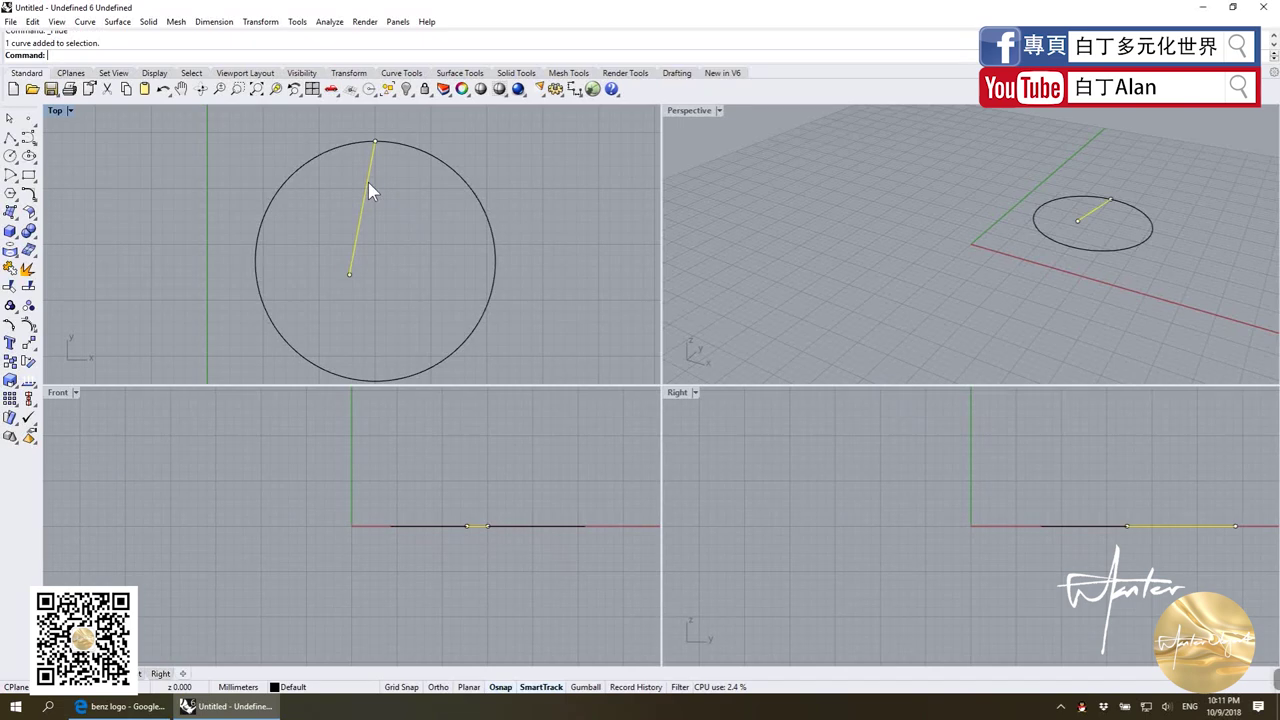
pyautogui.click(32, 345)
pyautogui.click(138, 350)
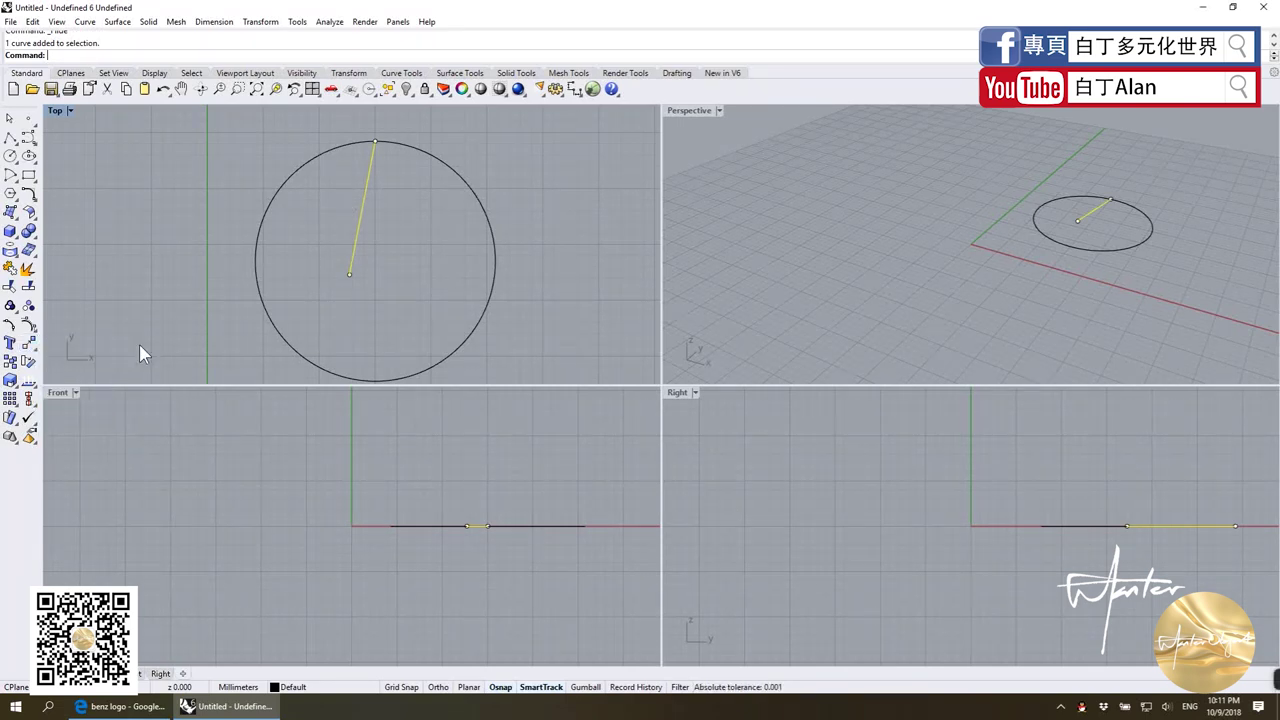
pyautogui.click(375, 141)
pyautogui.click(336, 208)
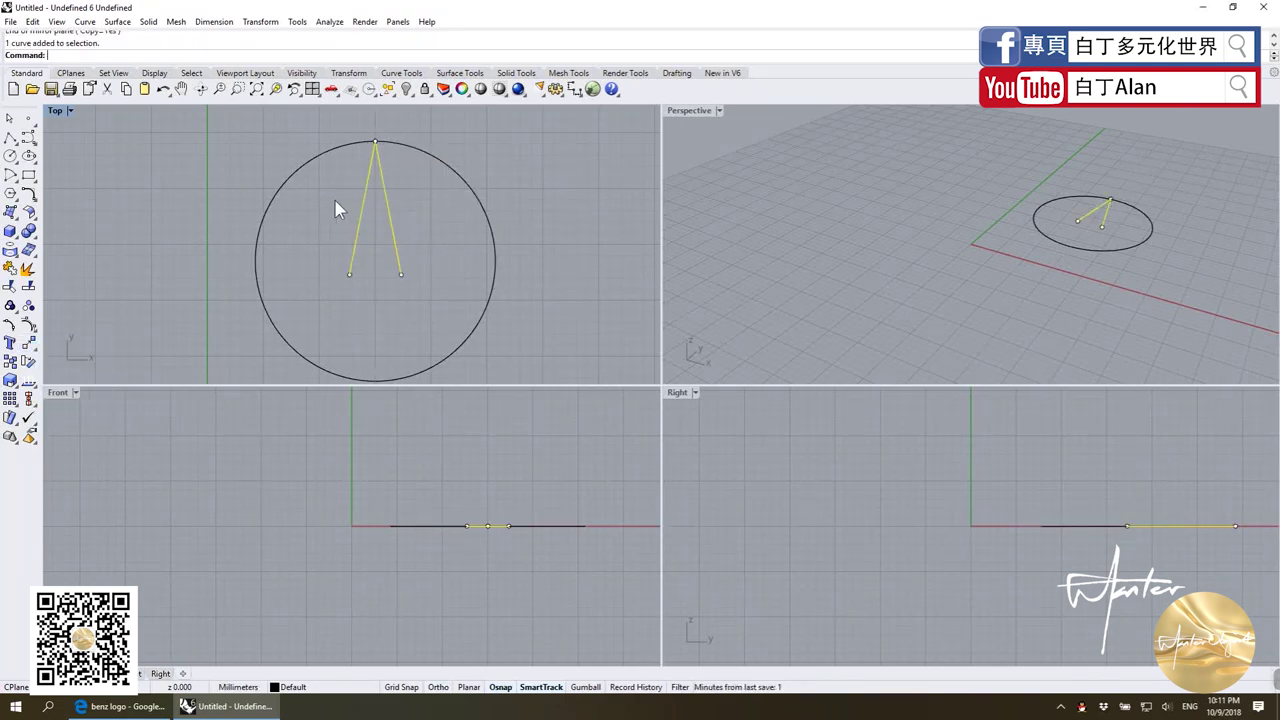
pyautogui.click(10, 418)
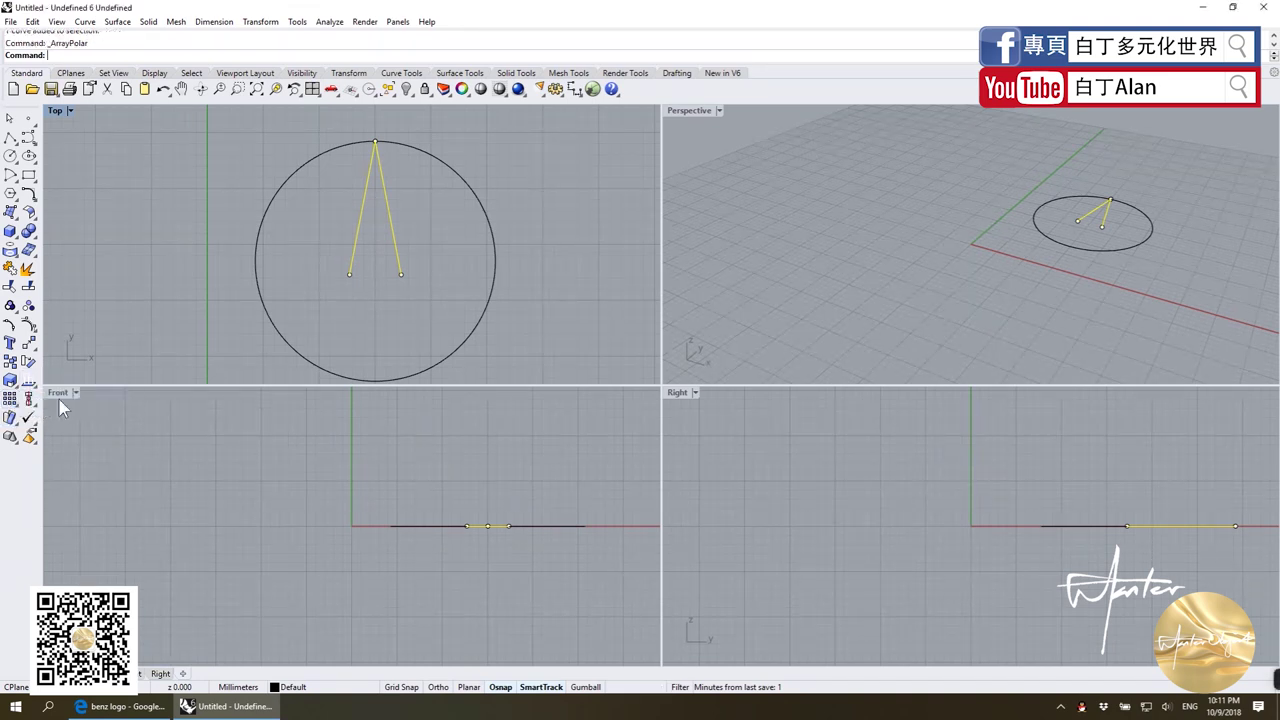
# Step: Polar-array the two arm lines into 3 items around the snapped circle centre
pyautogui.click(410, 688)
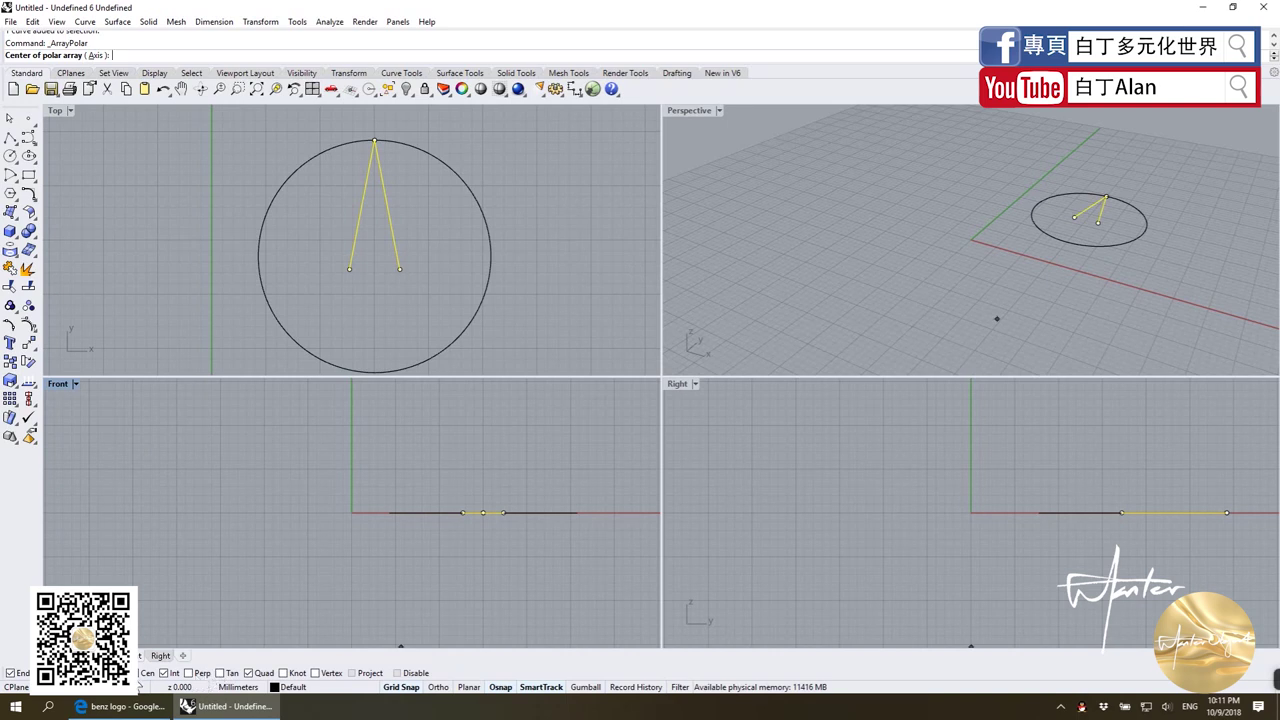
pyautogui.click(458, 195)
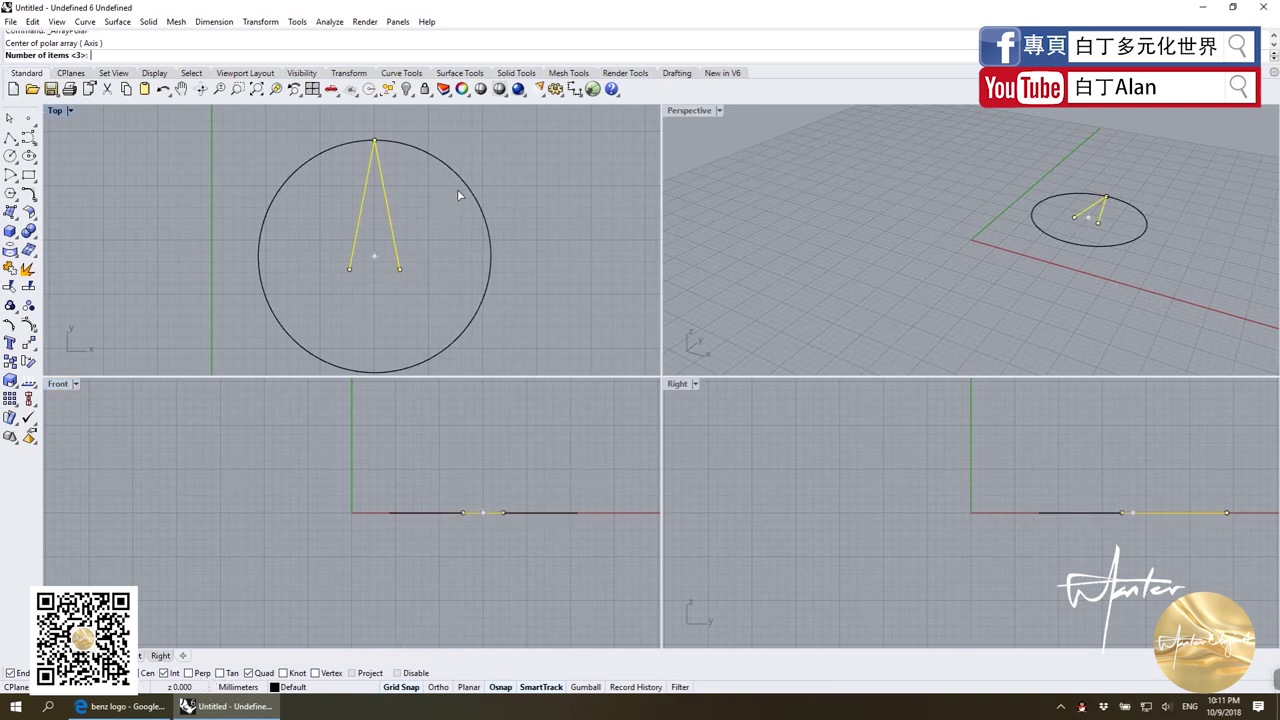
pyautogui.press('Return')
pyautogui.press('Return')
pyautogui.press('Return')
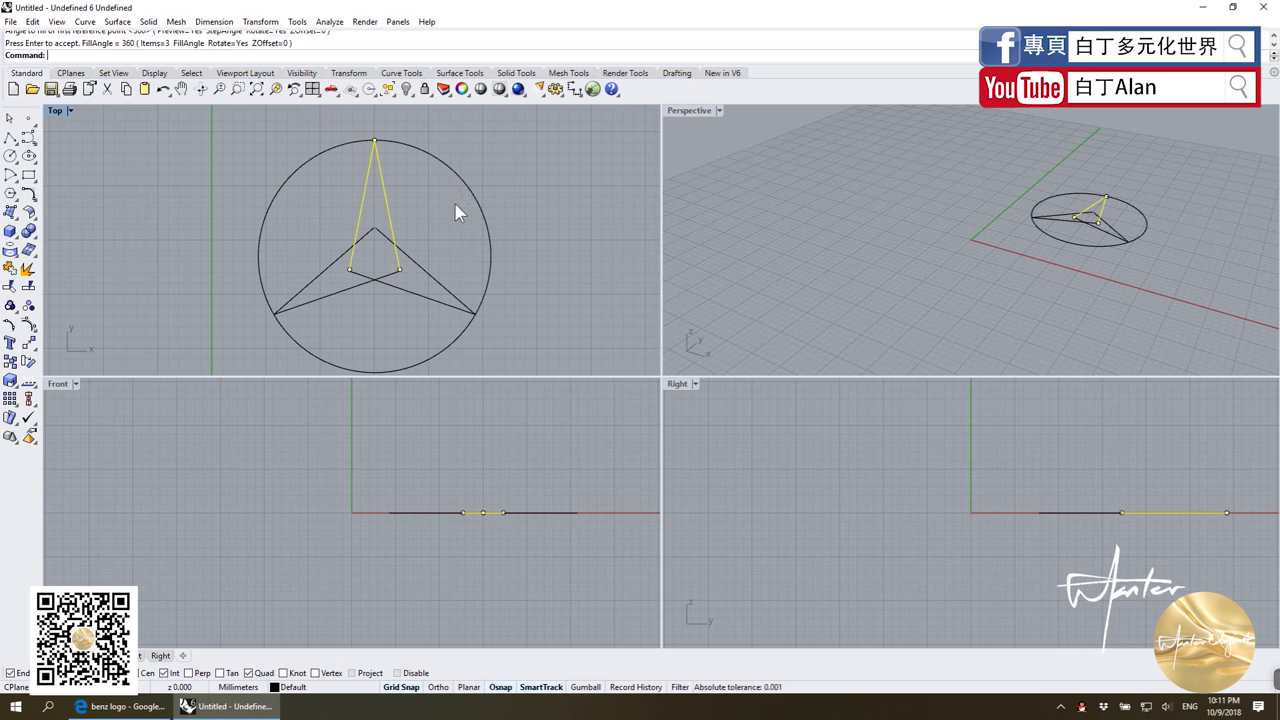
pyautogui.click(458, 251)
pyautogui.scroll(2, 386, 262)
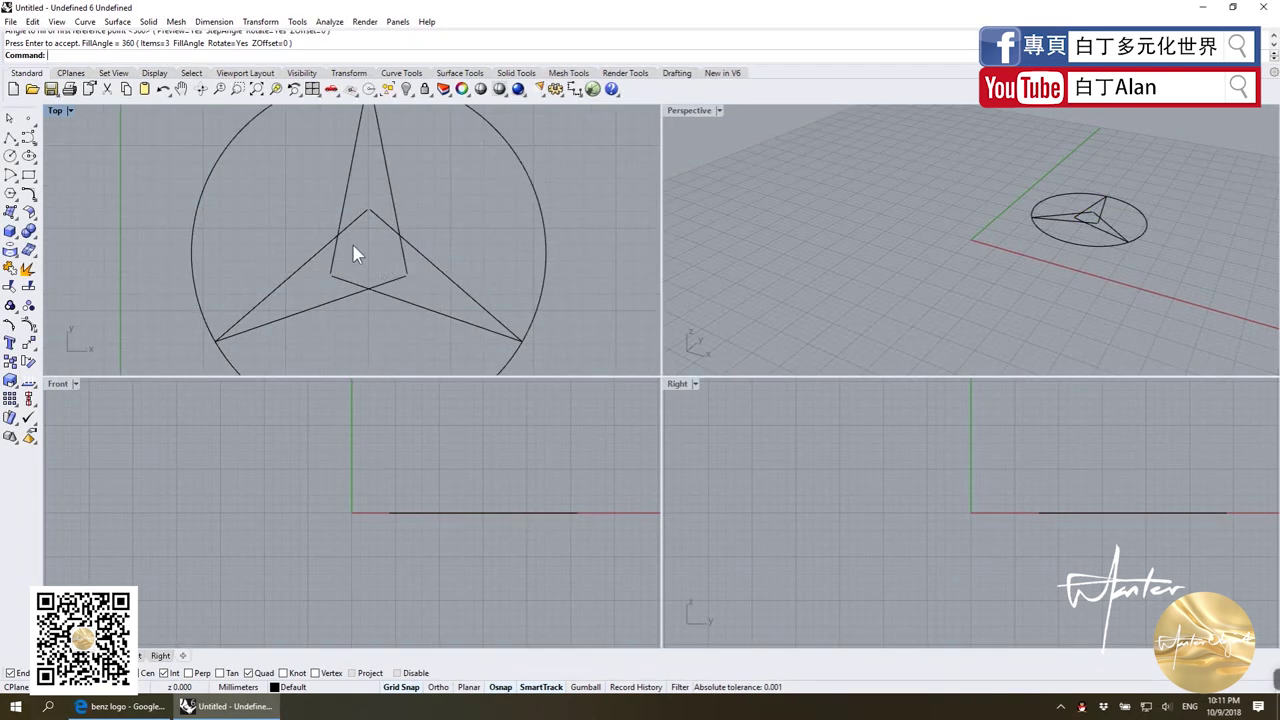
pyautogui.scroll(-3, 353, 253)
# Step: Draw a centre ridge line from the top star tip to the inner corner
pyautogui.click(10, 137)
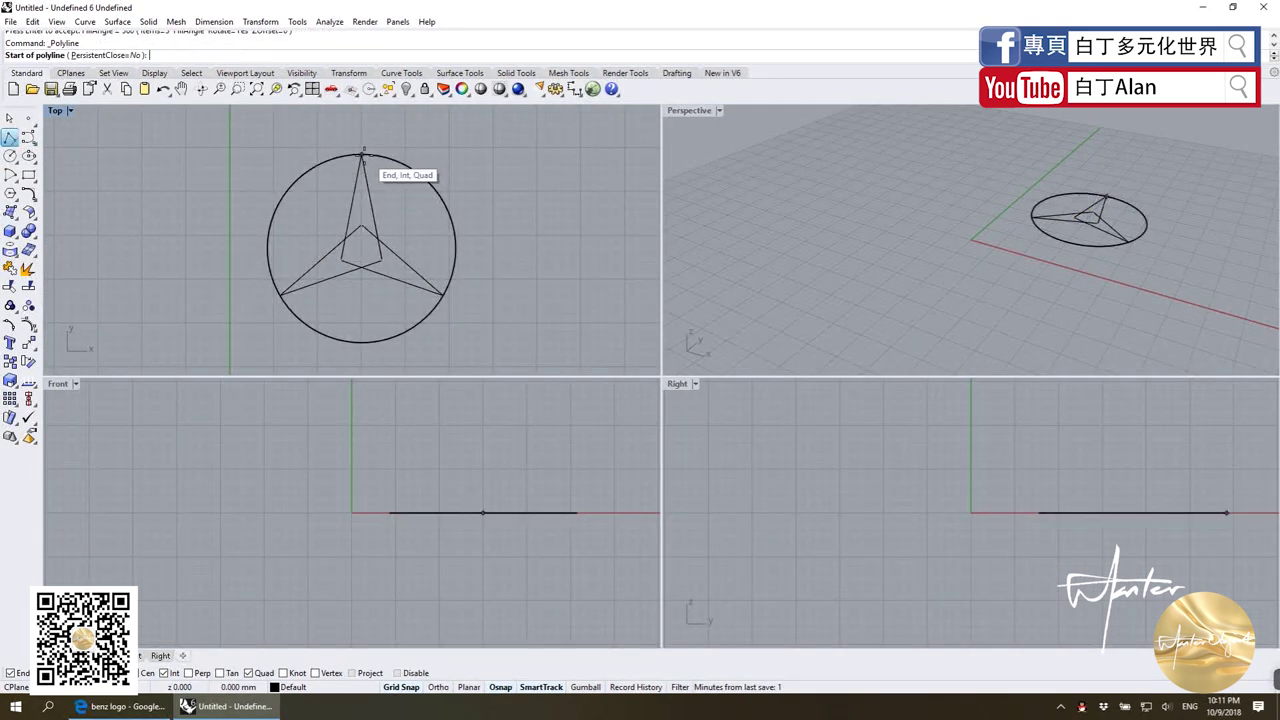
pyautogui.click(362, 152)
pyautogui.click(361, 258)
pyautogui.press('Return')
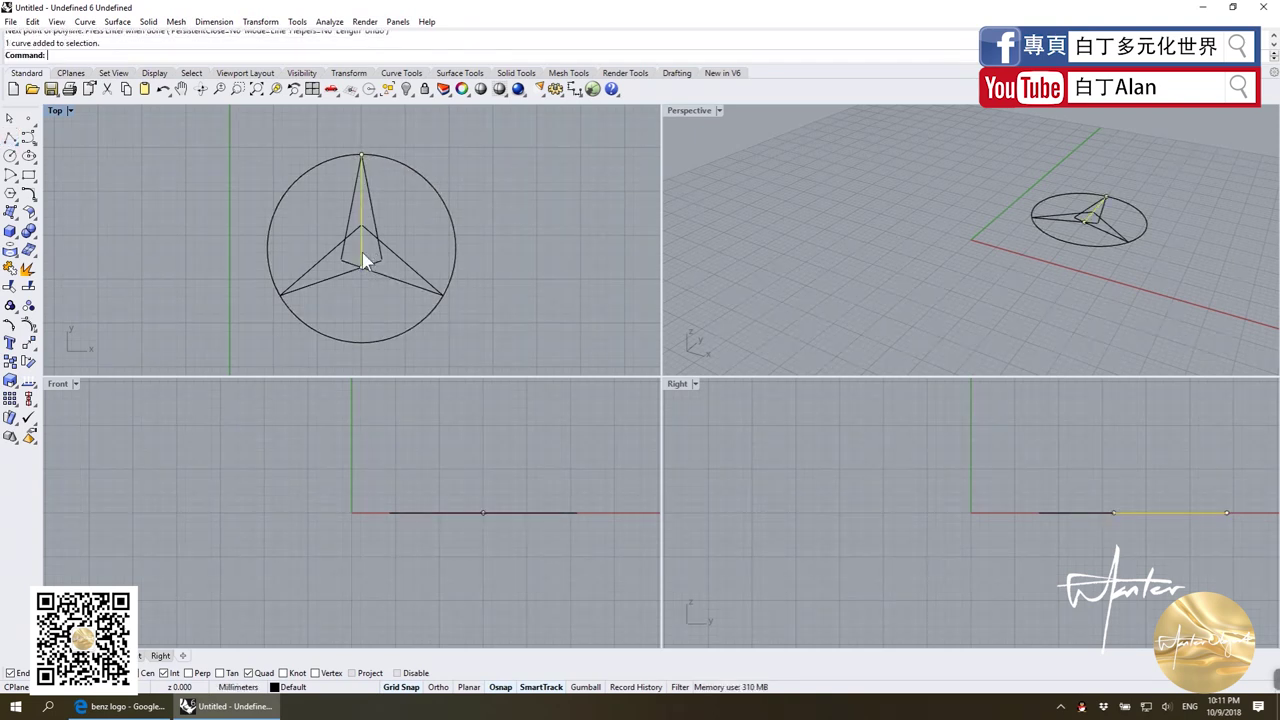
# Step: Polar-array the ridge line 3 times around the circle centre
pyautogui.click(15, 400)
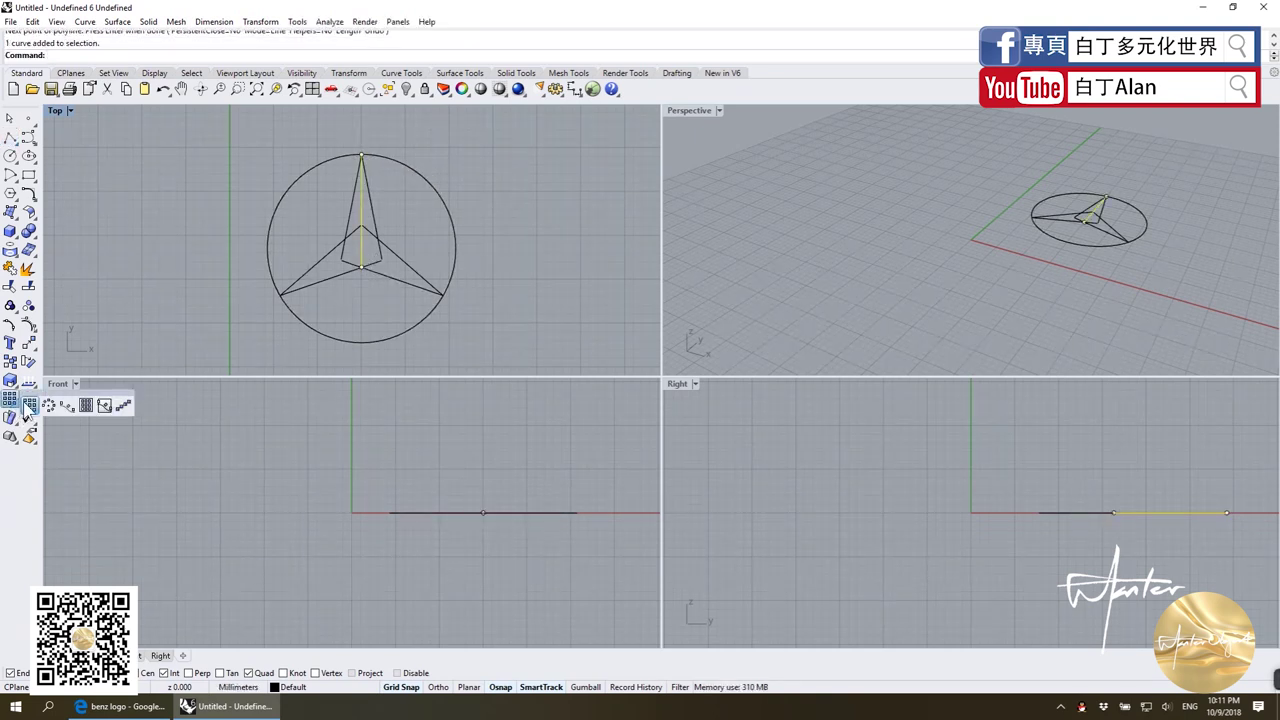
pyautogui.click(48, 405)
pyautogui.click(436, 207)
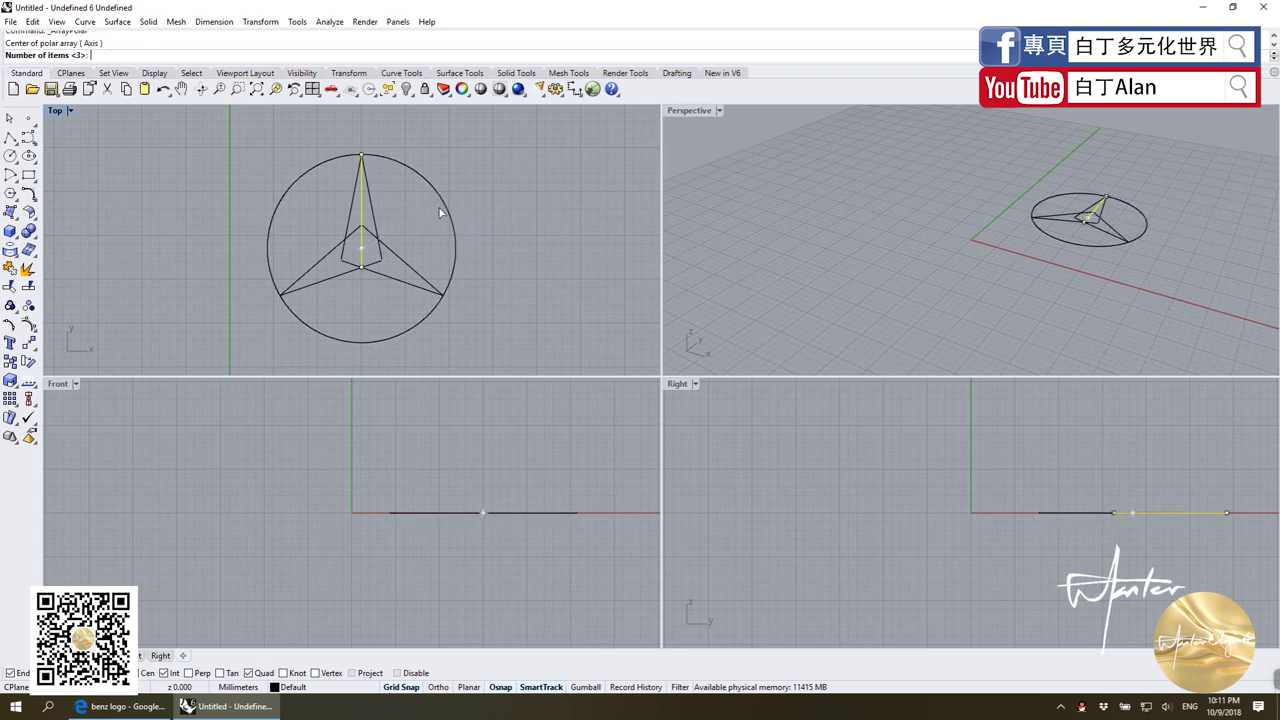
pyautogui.press('Return')
pyautogui.scroll(-3, 390, 245)
pyautogui.scroll(7, 380, 252)
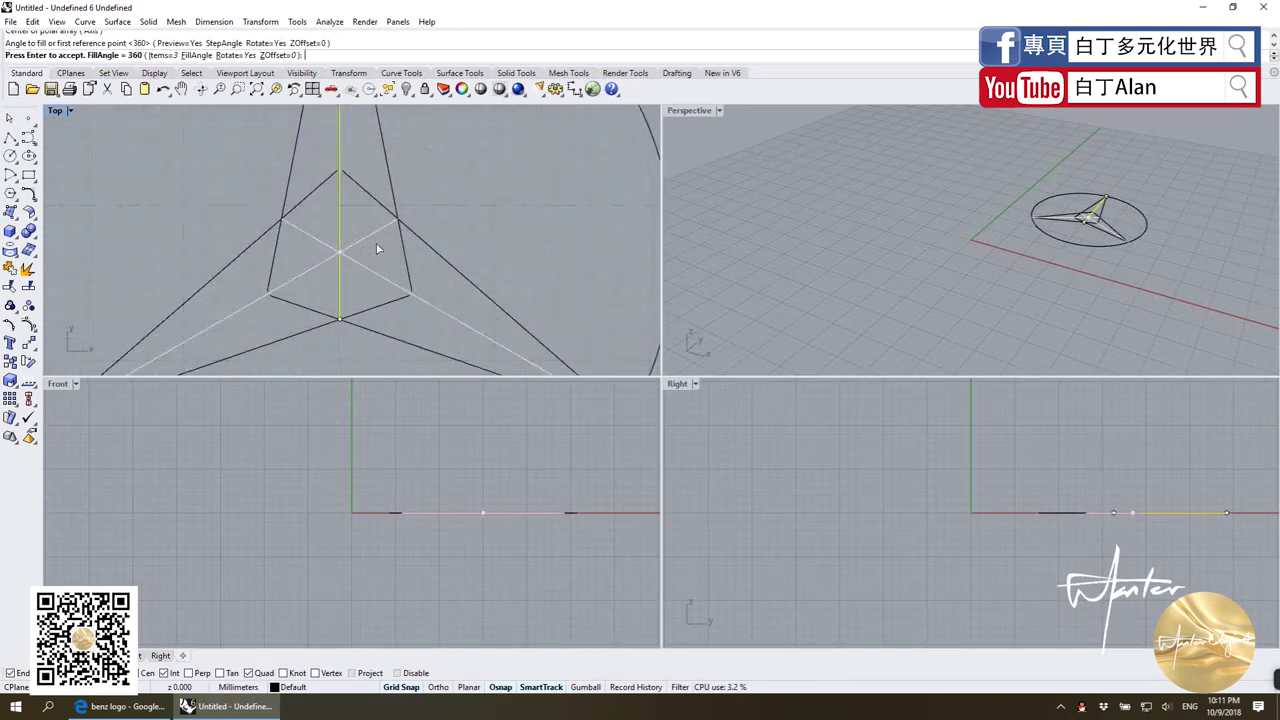
pyautogui.press('Return')
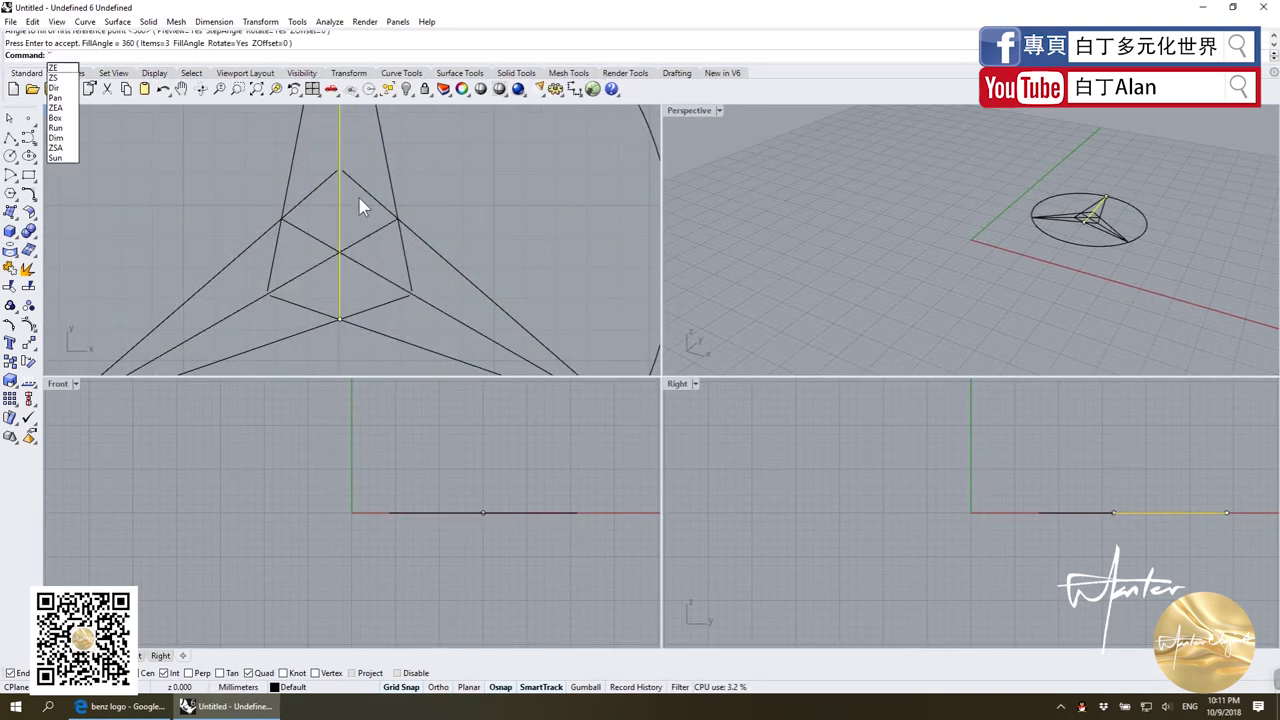
pyautogui.press('Escape')
pyautogui.click(357, 184)
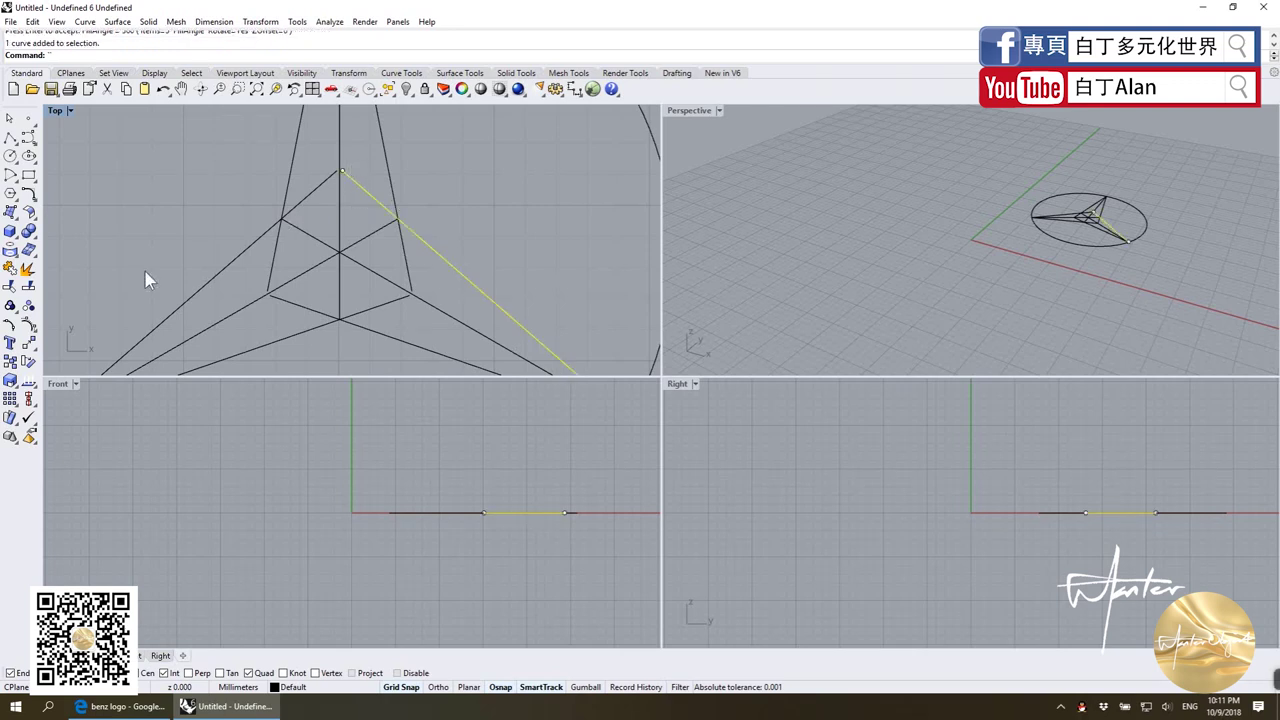
# Step: Split the selected left line at its neighbouring line and delete the short piece
pyautogui.click(28, 343)
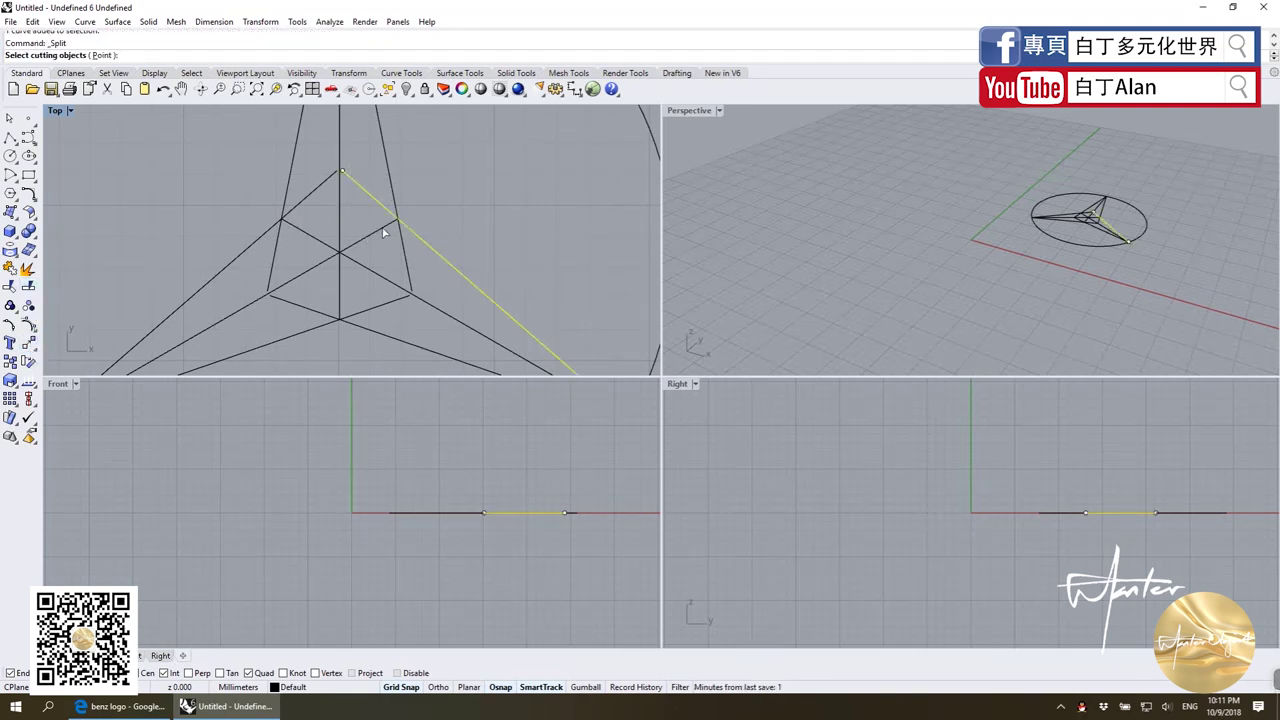
pyautogui.click(383, 232)
pyautogui.press('Return')
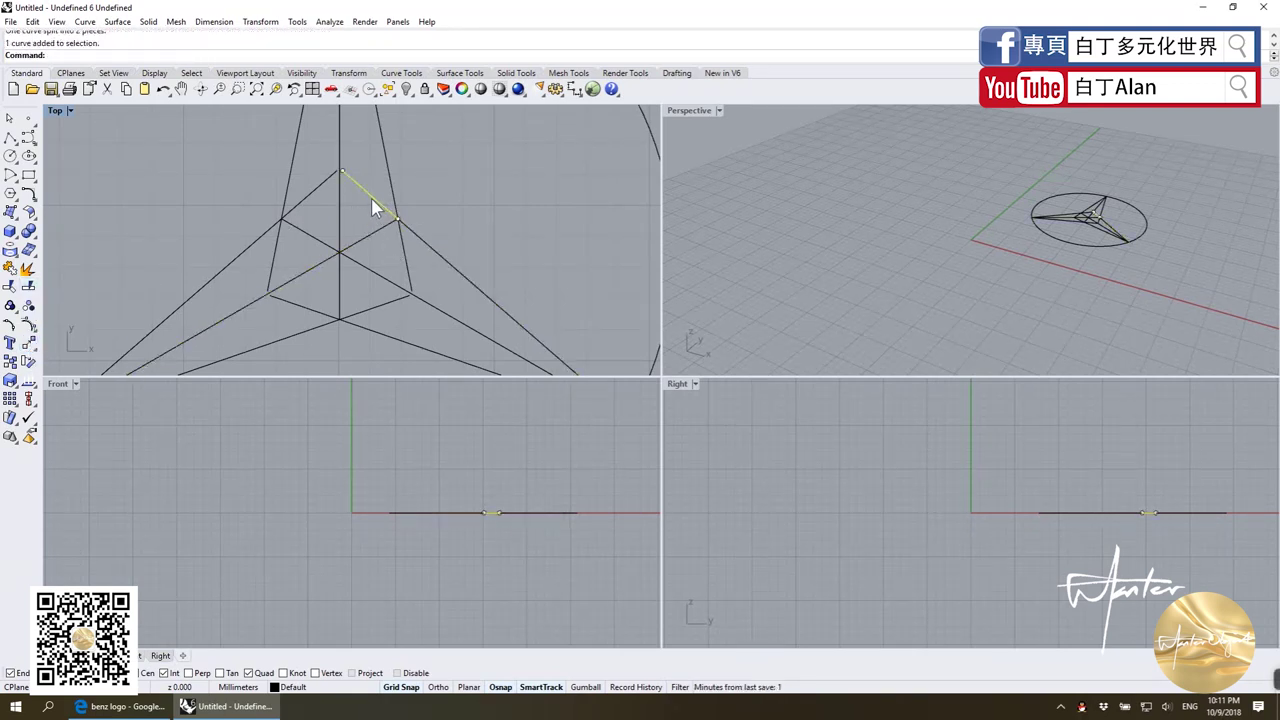
pyautogui.press('Delete')
# Step: Split the long left diagonal against the short line and delete the leftover pieces
pyautogui.click(303, 196)
pyautogui.press('Return')
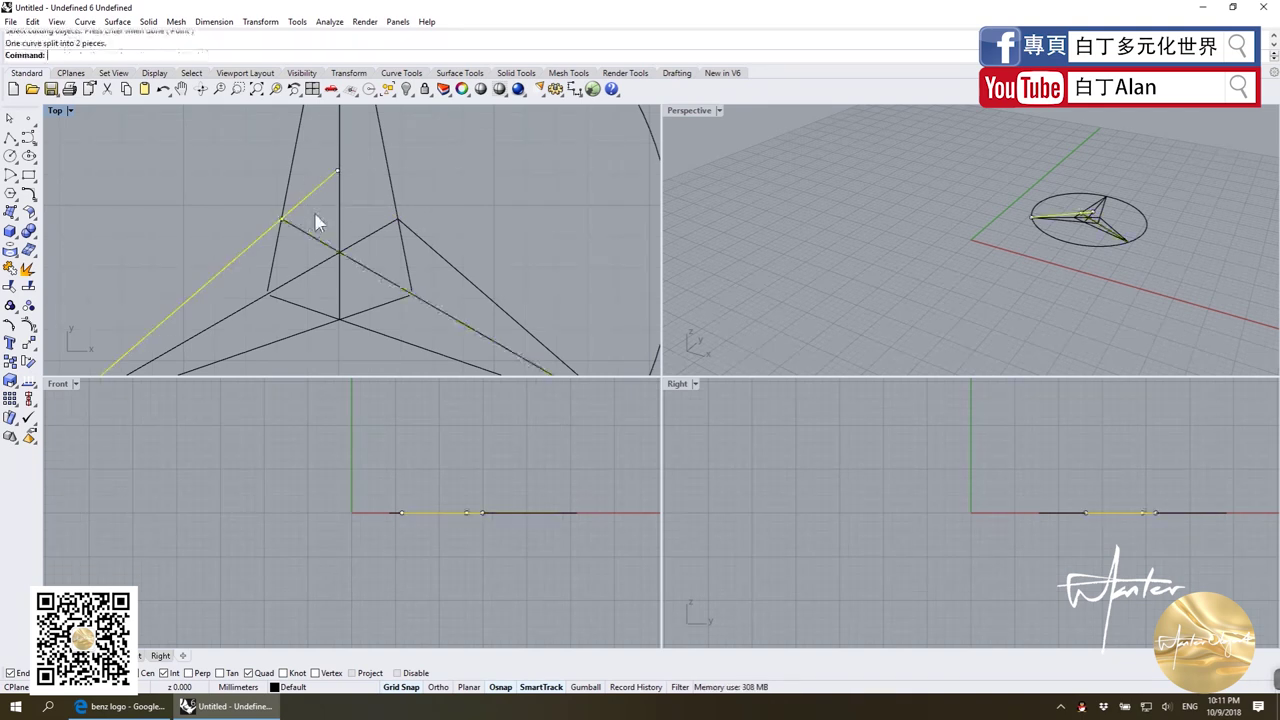
pyautogui.click(314, 198)
pyautogui.press('Return')
pyautogui.scroll(-2, 312, 243)
pyautogui.scroll(2, 310, 243)
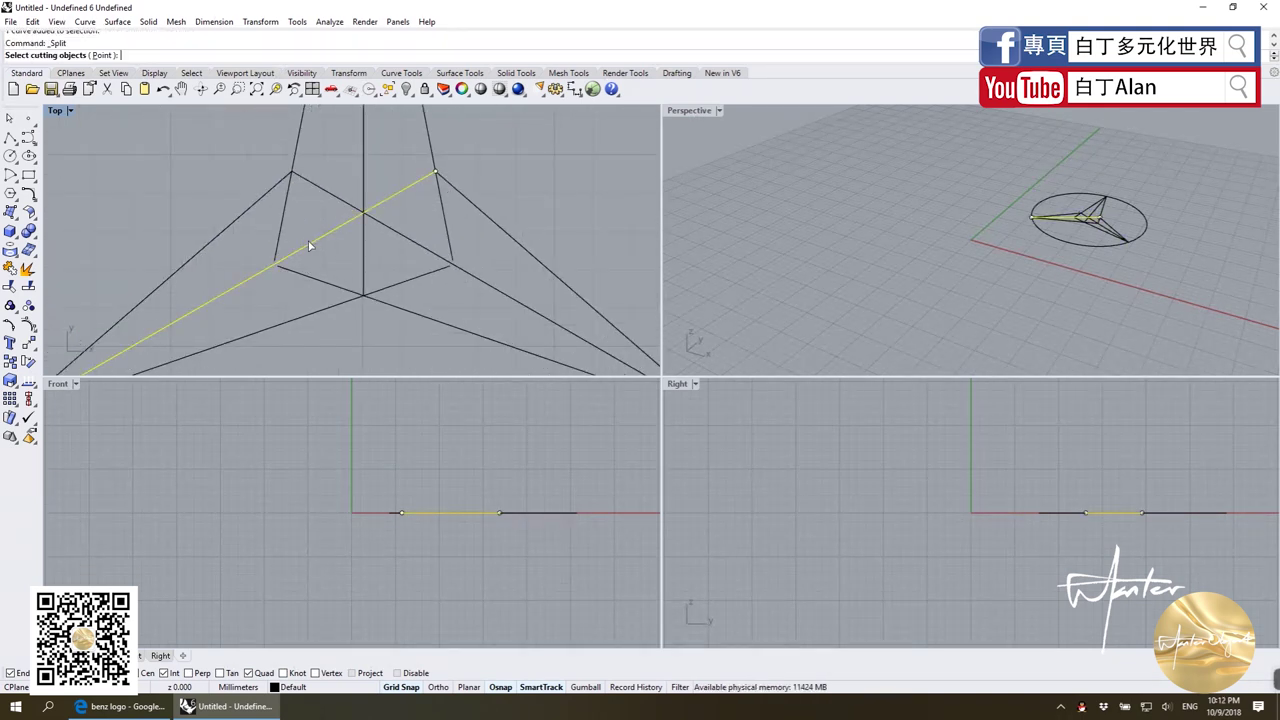
pyautogui.click(283, 225)
pyautogui.press('Return')
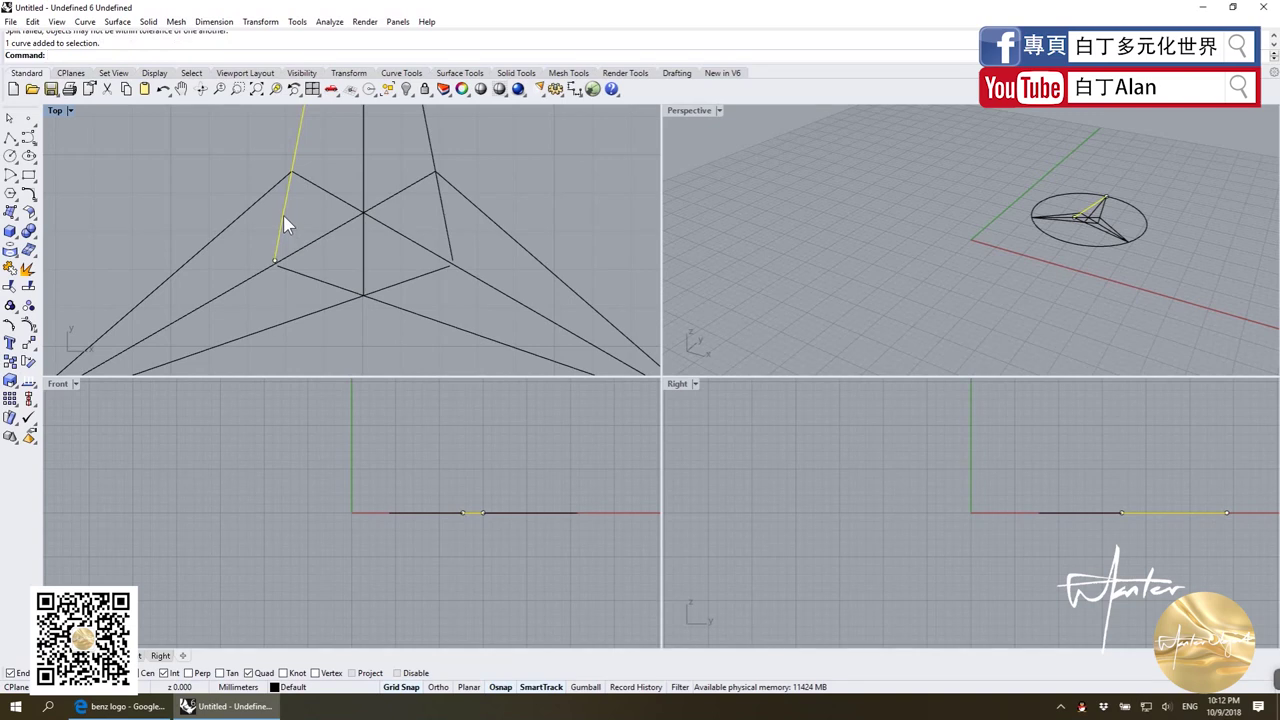
pyautogui.press('Return')
pyautogui.click(313, 198)
pyautogui.press('Return')
pyautogui.click(290, 204)
pyautogui.press('Delete')
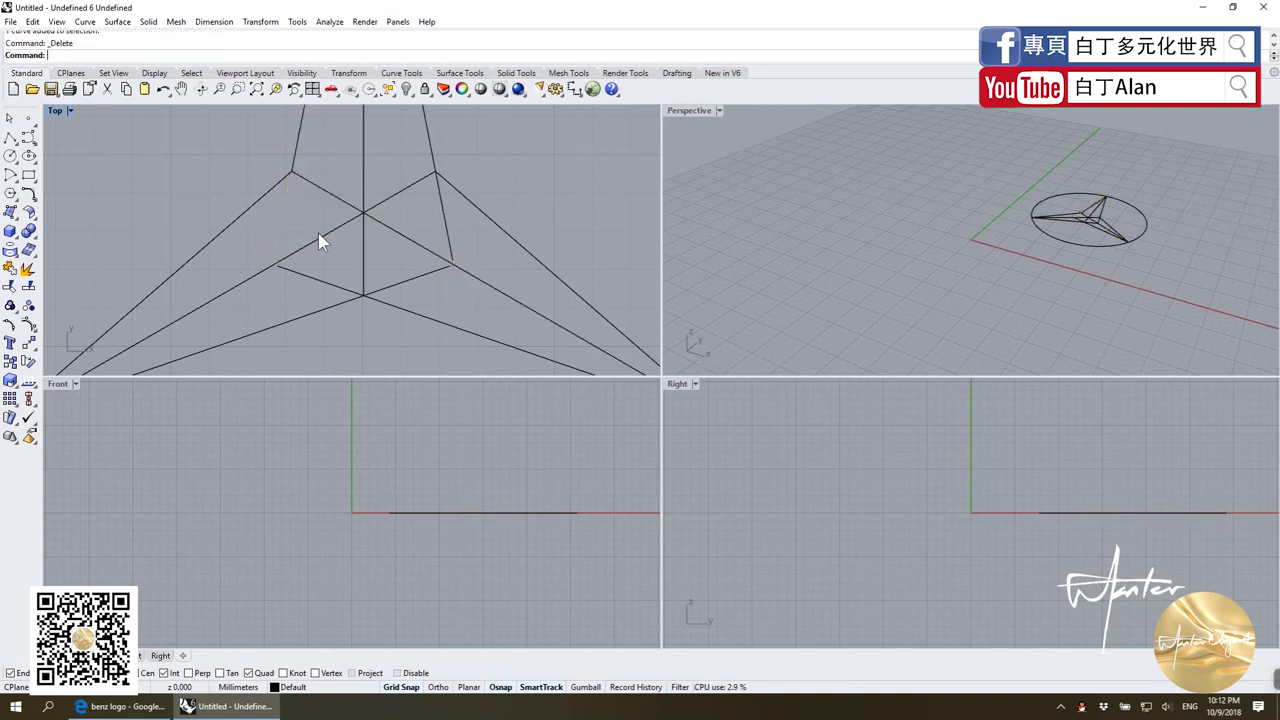
# Step: Split the lower-right and lower diagonal lines at the vertical line, deleting the short pieces
pyautogui.click(318, 240)
pyautogui.click(326, 275)
pyautogui.click(328, 281)
pyautogui.press('Return')
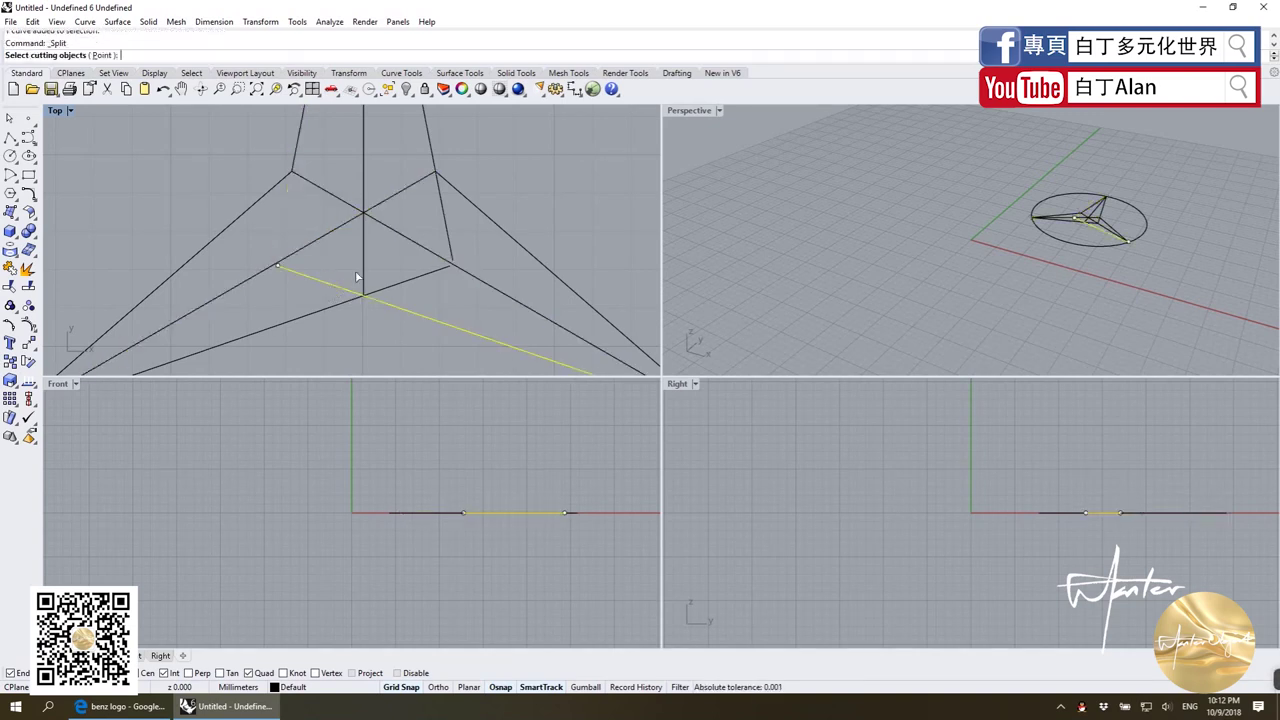
pyautogui.click(362, 277)
pyautogui.press('Return')
pyautogui.click(336, 286)
pyautogui.press('Delete')
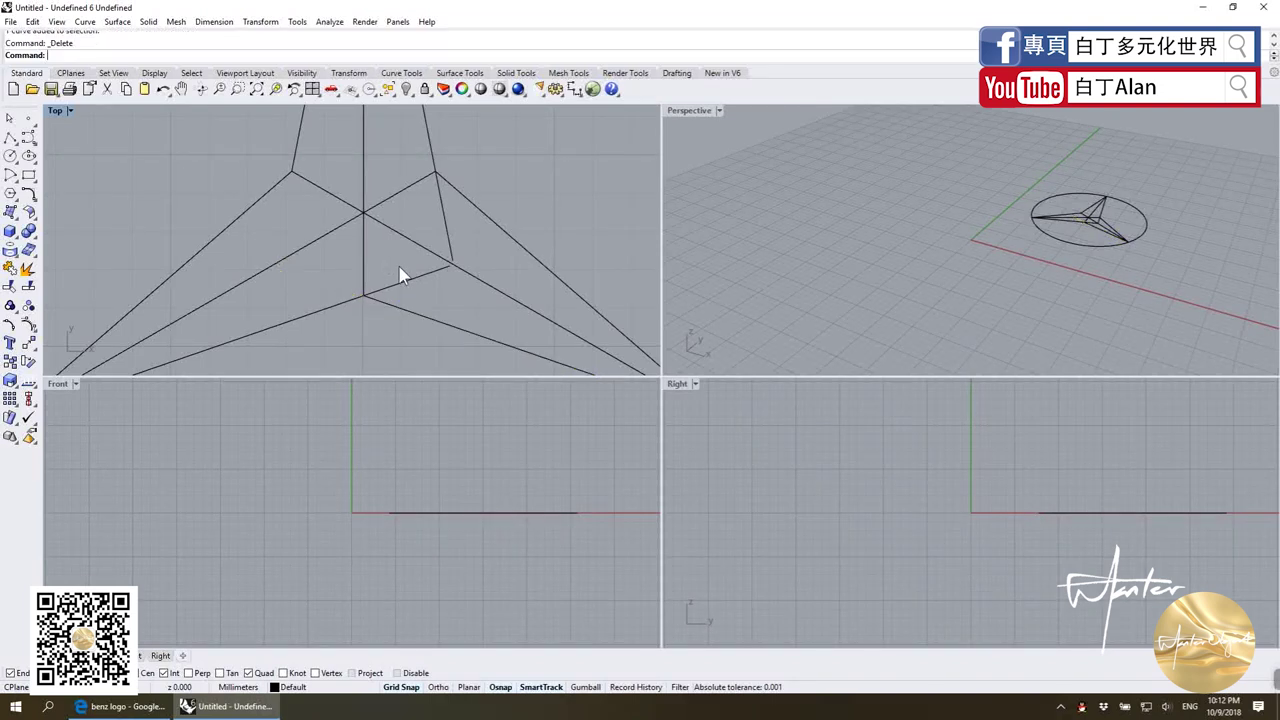
pyautogui.click(415, 276)
pyautogui.press('Return')
pyautogui.click(364, 277)
pyautogui.press('Return')
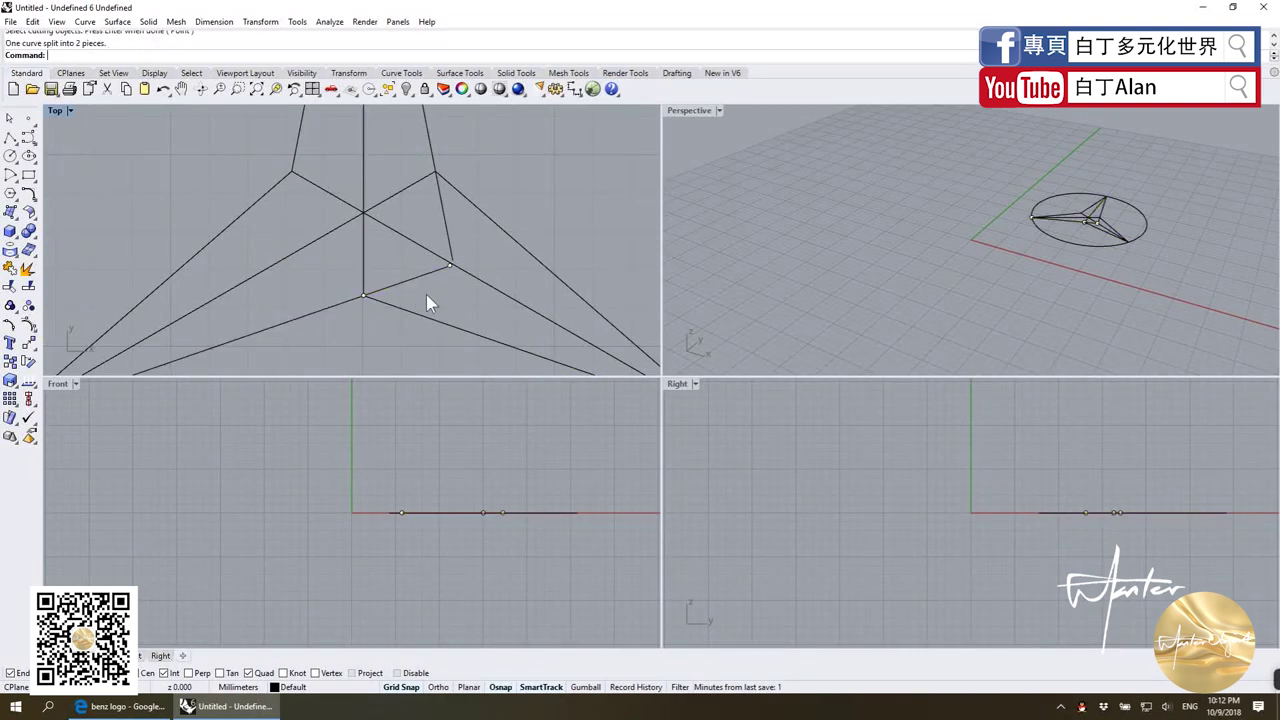
pyautogui.click(406, 279)
pyautogui.press('Delete')
# Step: Split the near-vertical line at the diagonal and delete the short segment
pyautogui.click(448, 239)
pyautogui.press('Return')
pyautogui.click(412, 187)
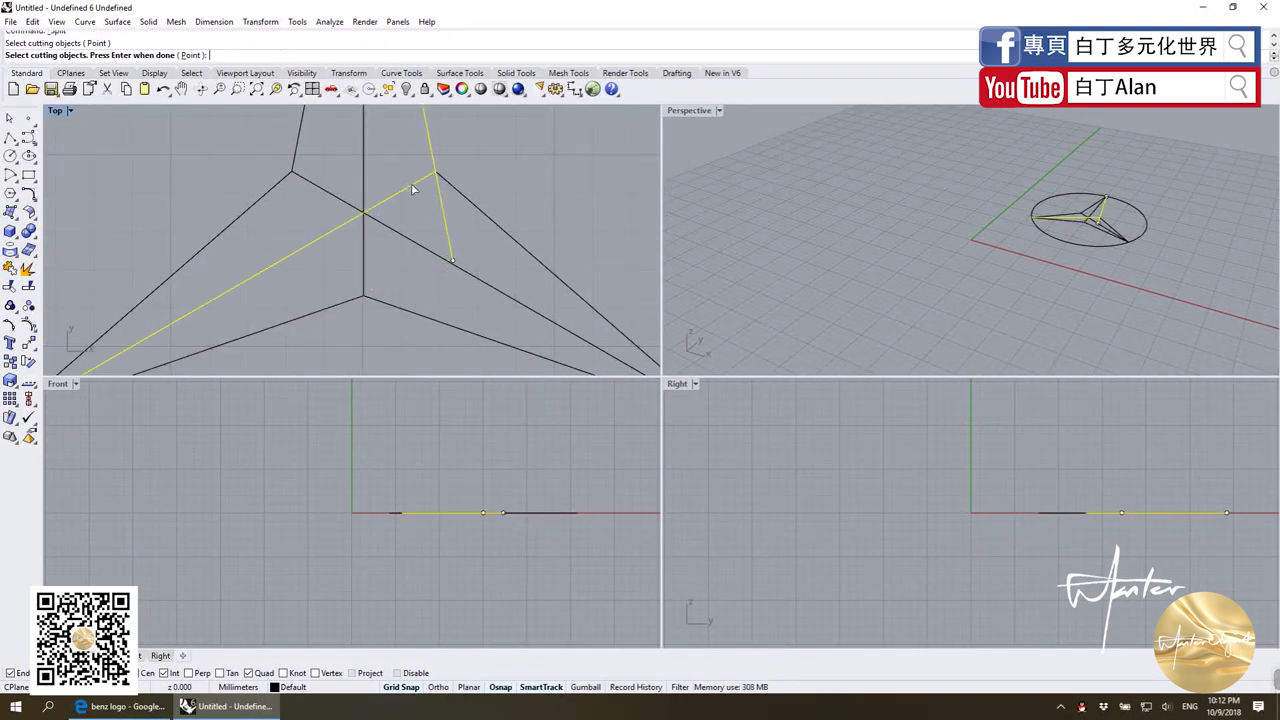
pyautogui.press('Return')
pyautogui.click(445, 228)
pyautogui.press('Delete')
pyautogui.scroll(-5, 448, 228)
# Step: Show control points (F10) and drag the vertical and diagonal line ends onto the star centre
pyautogui.scroll(3, 434, 210)
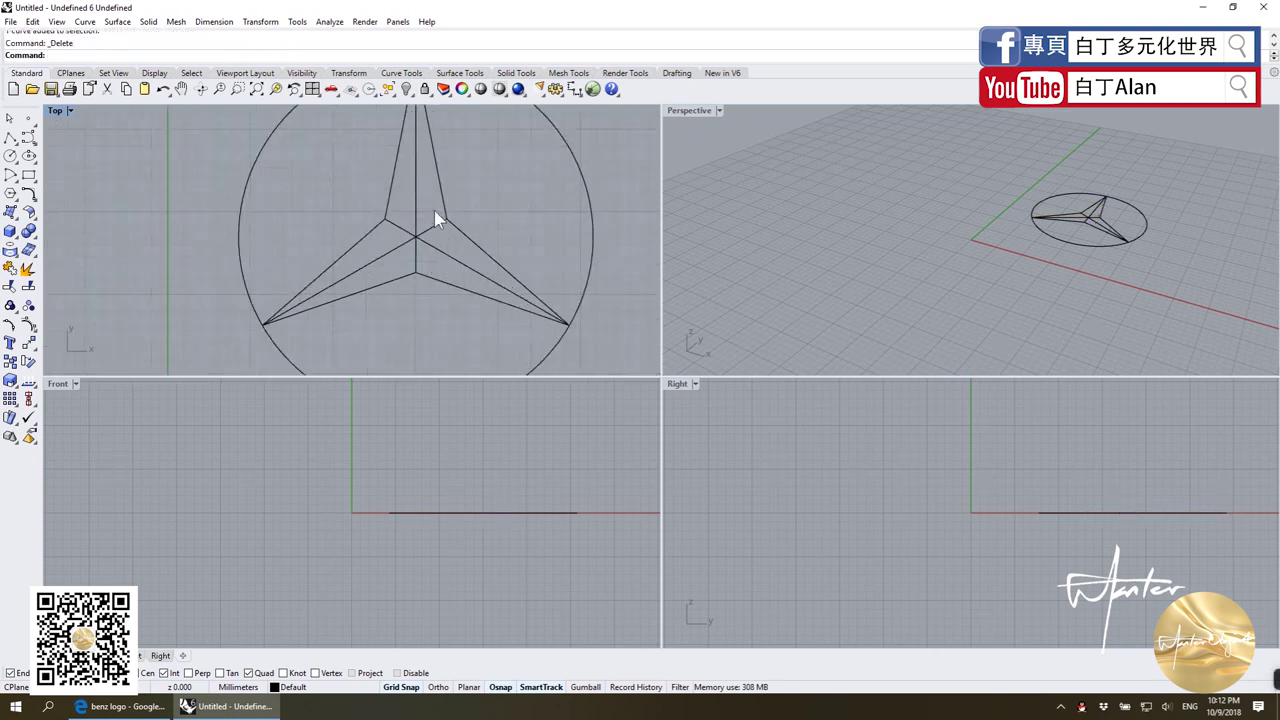
pyautogui.scroll(-2, 431, 263)
pyautogui.scroll(3, 430, 262)
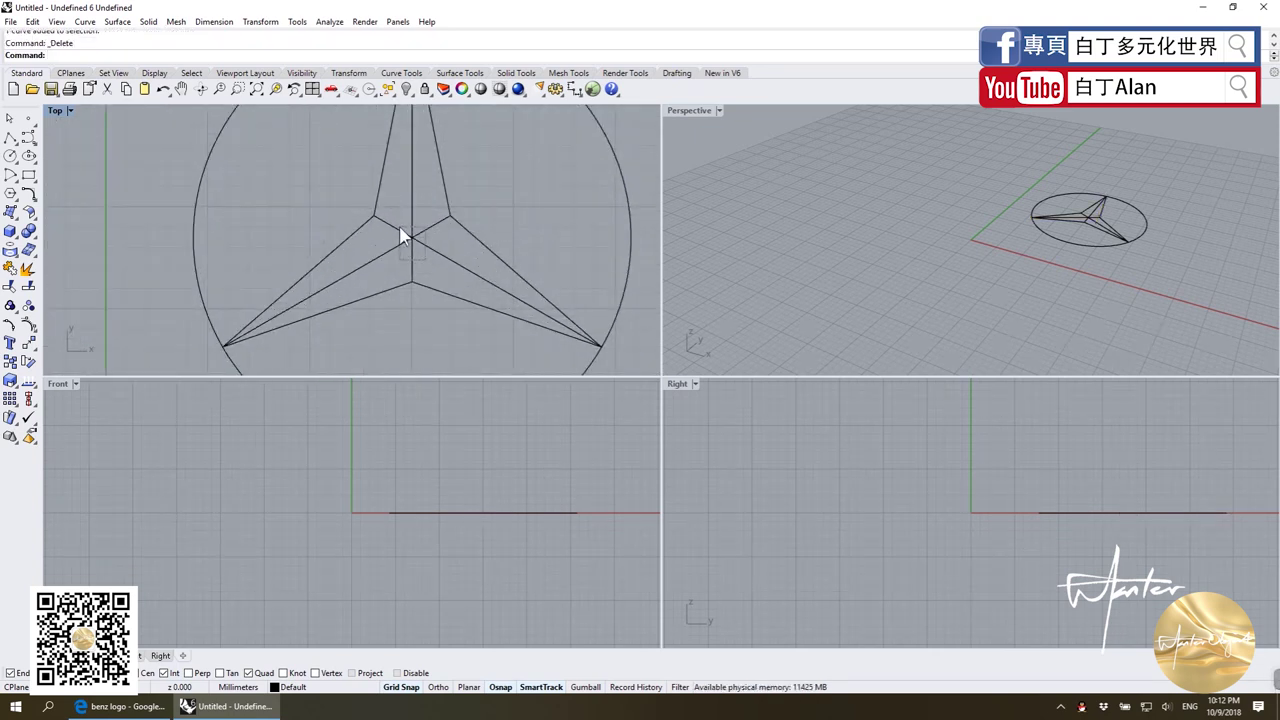
pyautogui.click(399, 232)
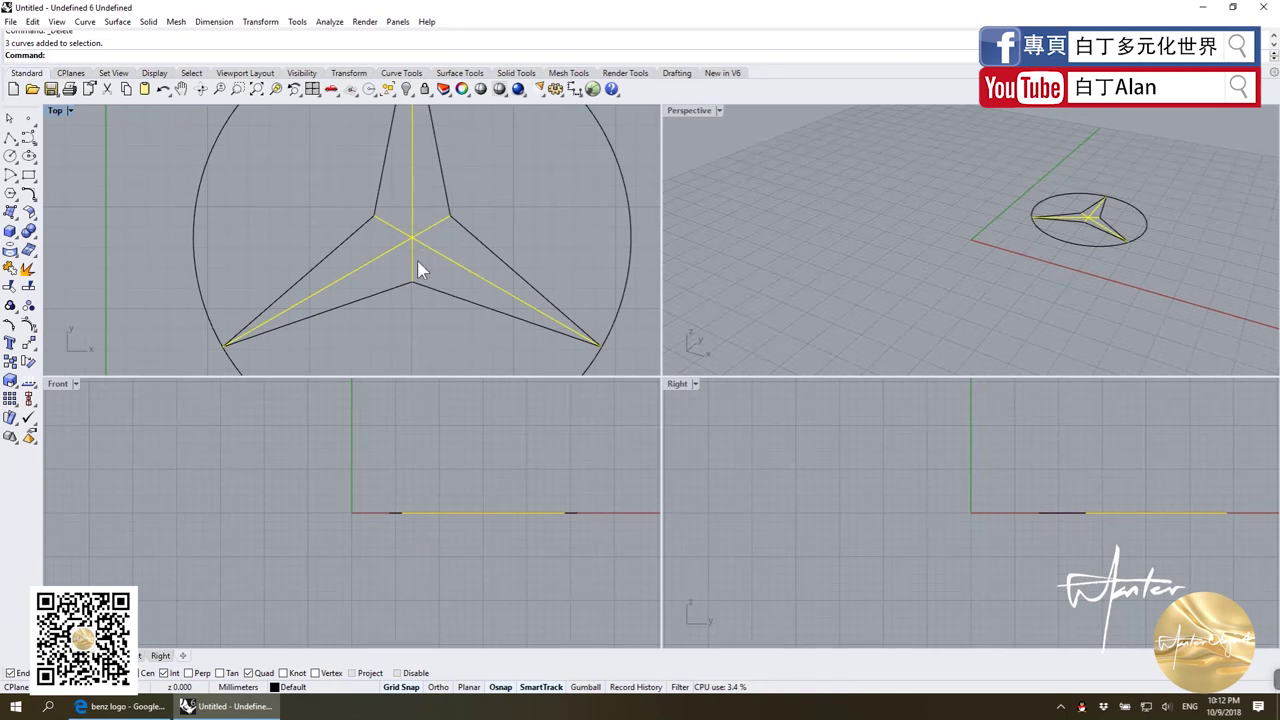
pyautogui.press('F10')
pyautogui.click(411, 243)
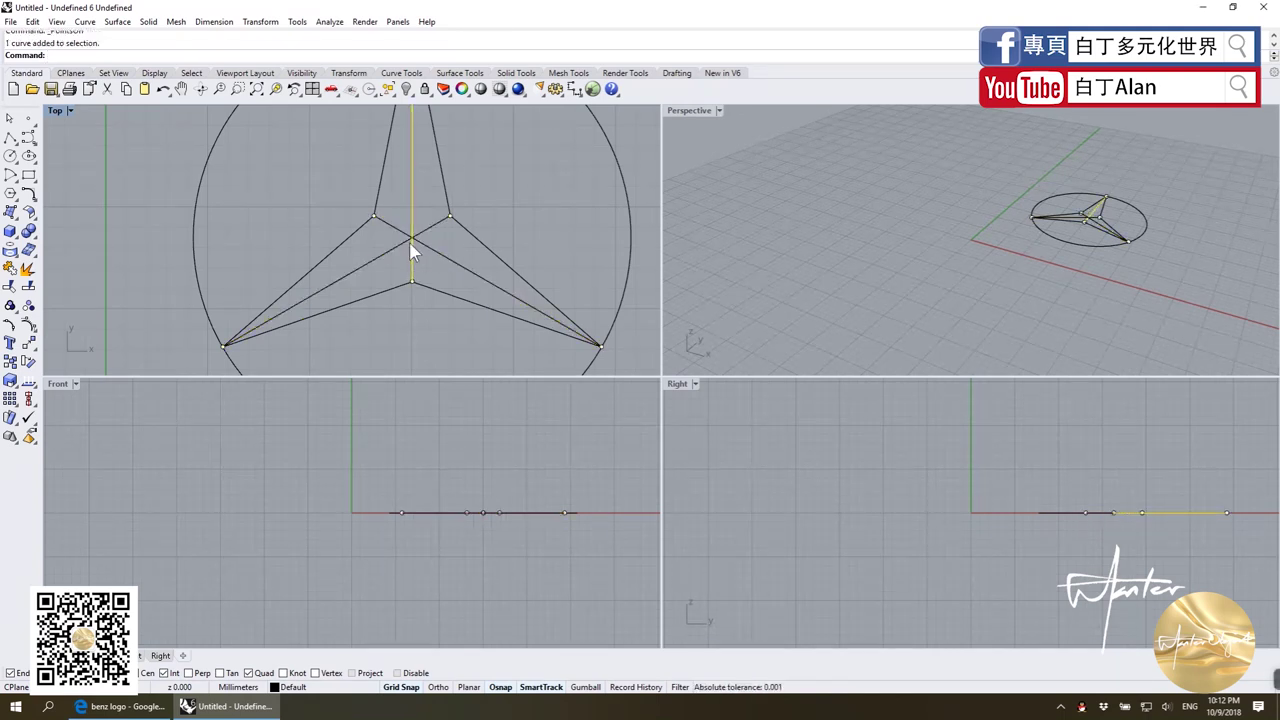
pyautogui.moveTo(411, 285); pyautogui.dragTo(409, 240)
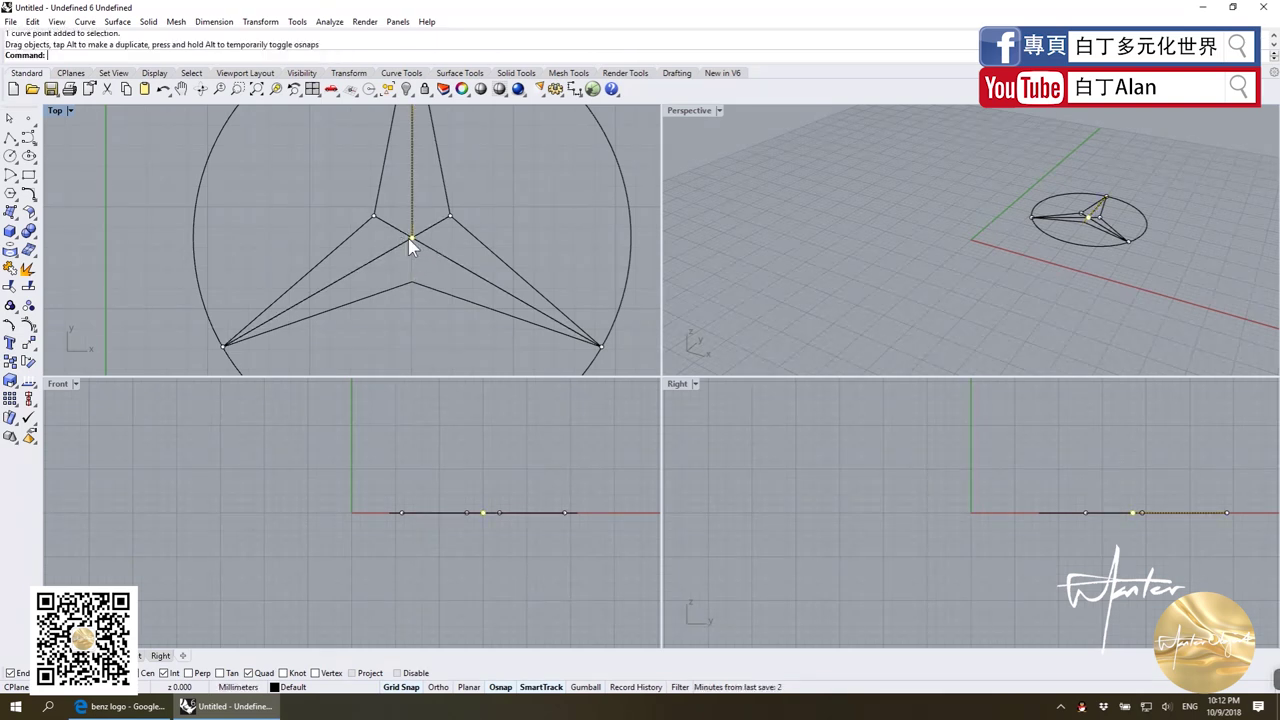
pyautogui.click(424, 244)
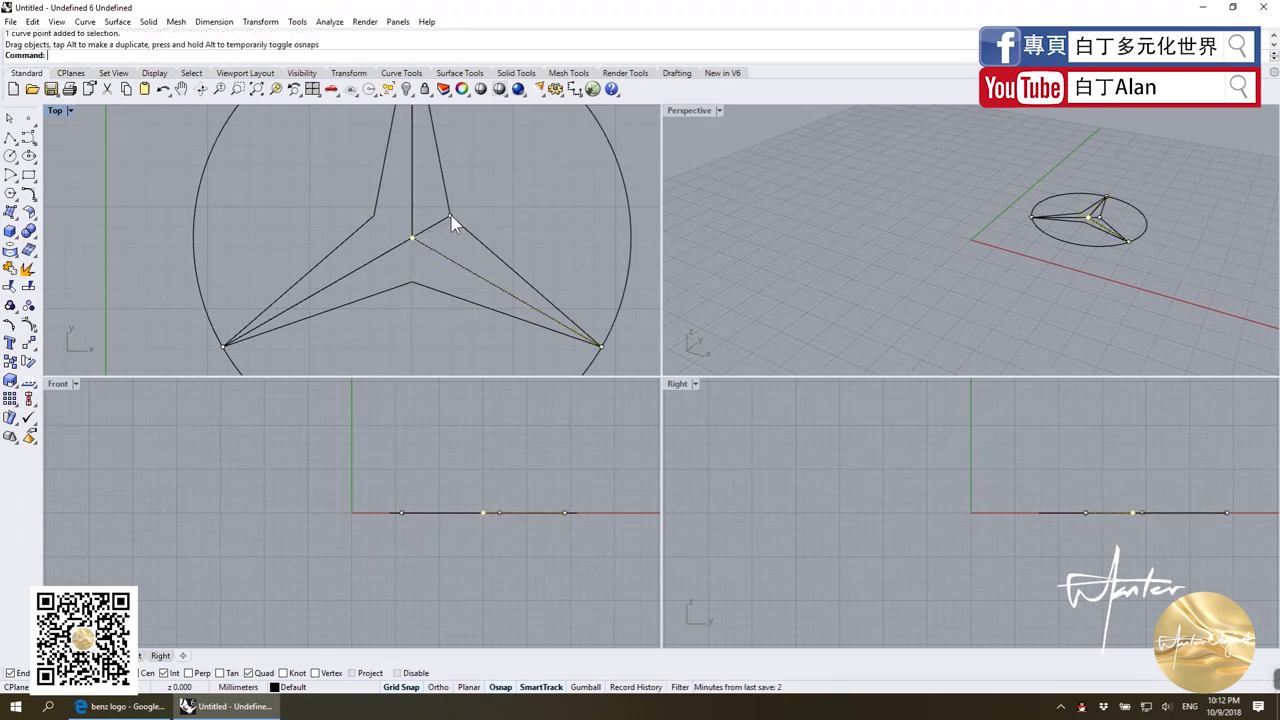
pyautogui.moveTo(449, 216); pyautogui.dragTo(411, 238)
pyautogui.press('Escape')
pyautogui.scroll(5, 423, 249)
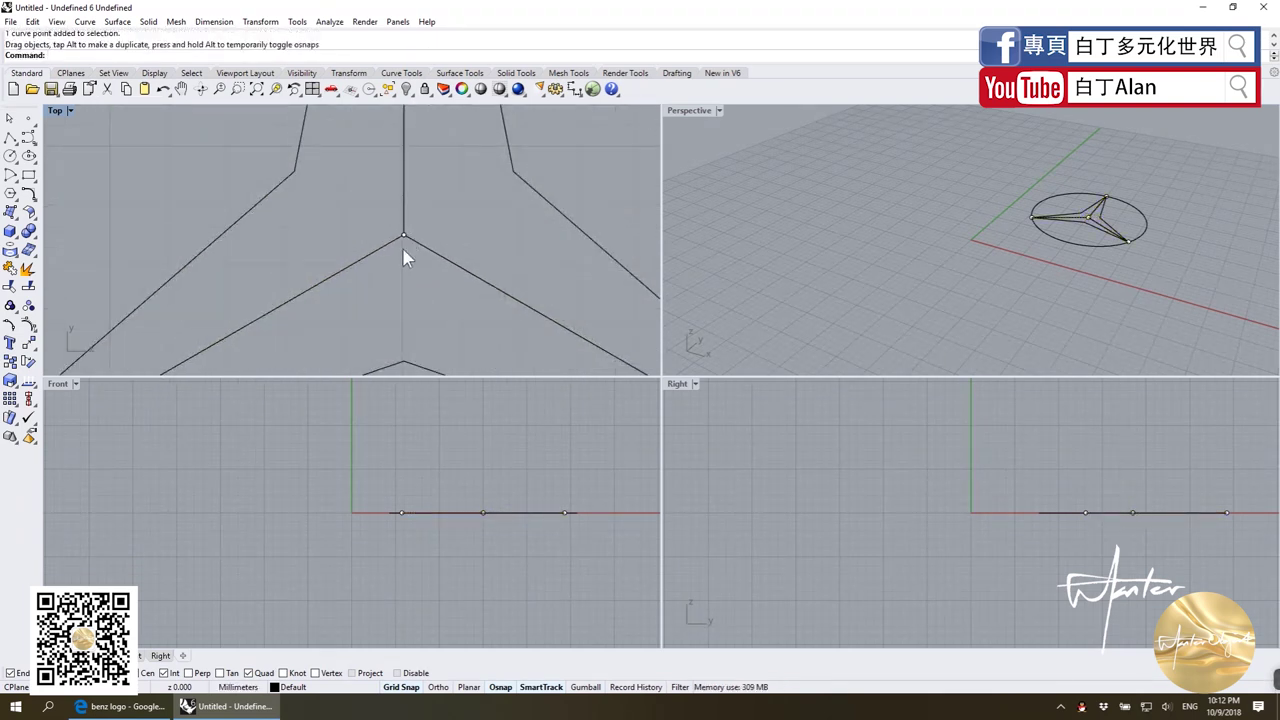
pyautogui.scroll(-5, 405, 258)
# Step: Draw polylines from the arm corners through the star centre and explode them into segments
pyautogui.click(10, 137)
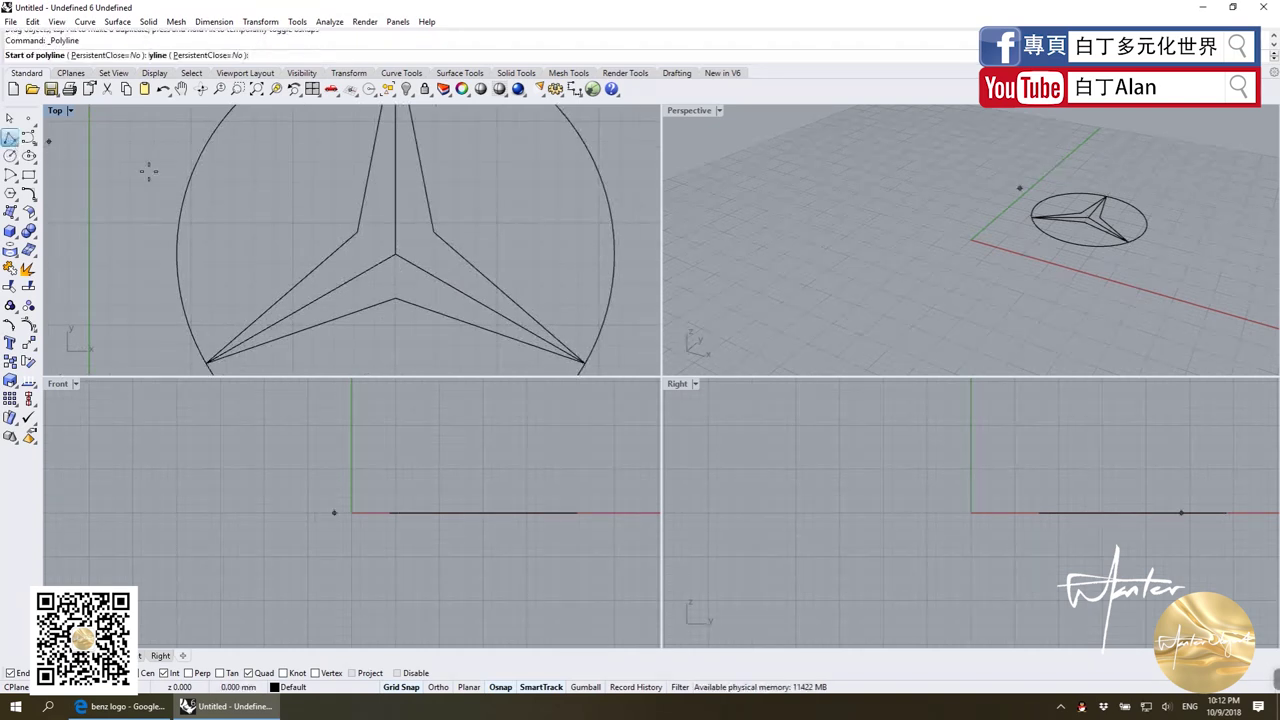
pyautogui.click(357, 233)
pyautogui.click(395, 256)
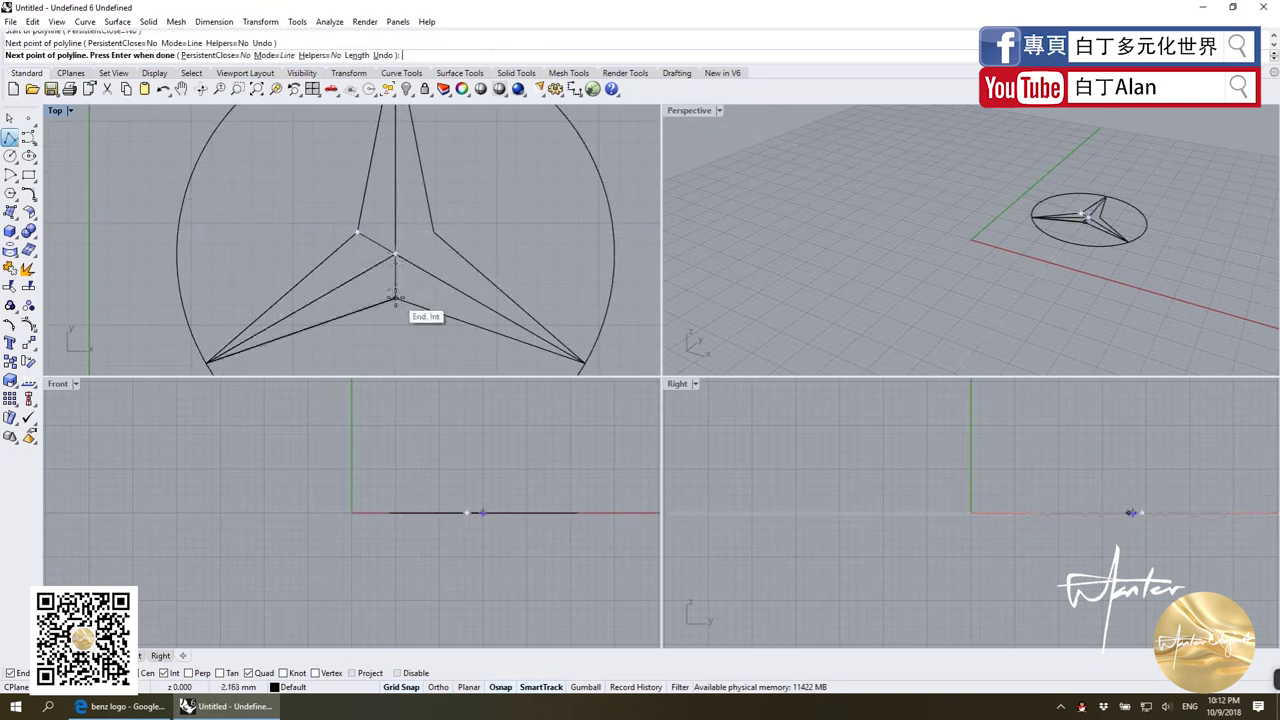
pyautogui.click(395, 297)
pyautogui.press('Return')
pyautogui.press('Return')
pyautogui.click(395, 256)
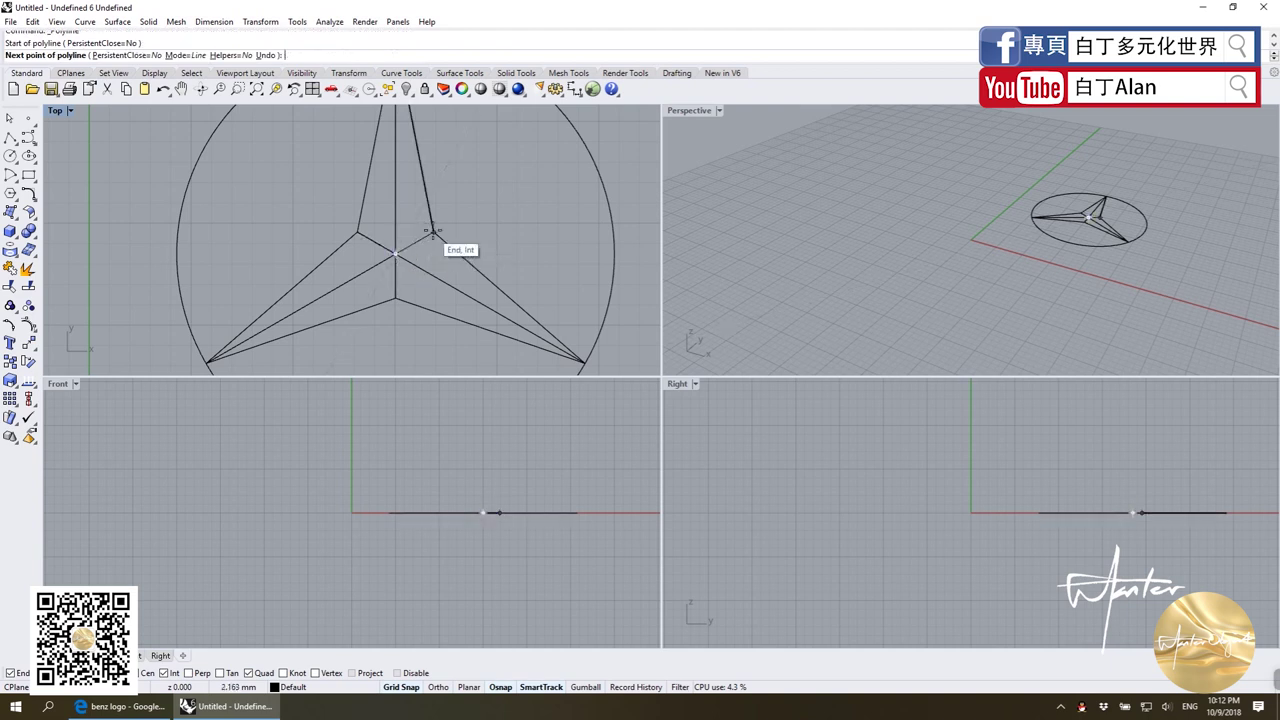
pyautogui.click(432, 228)
pyautogui.press('Return')
pyautogui.click(377, 246)
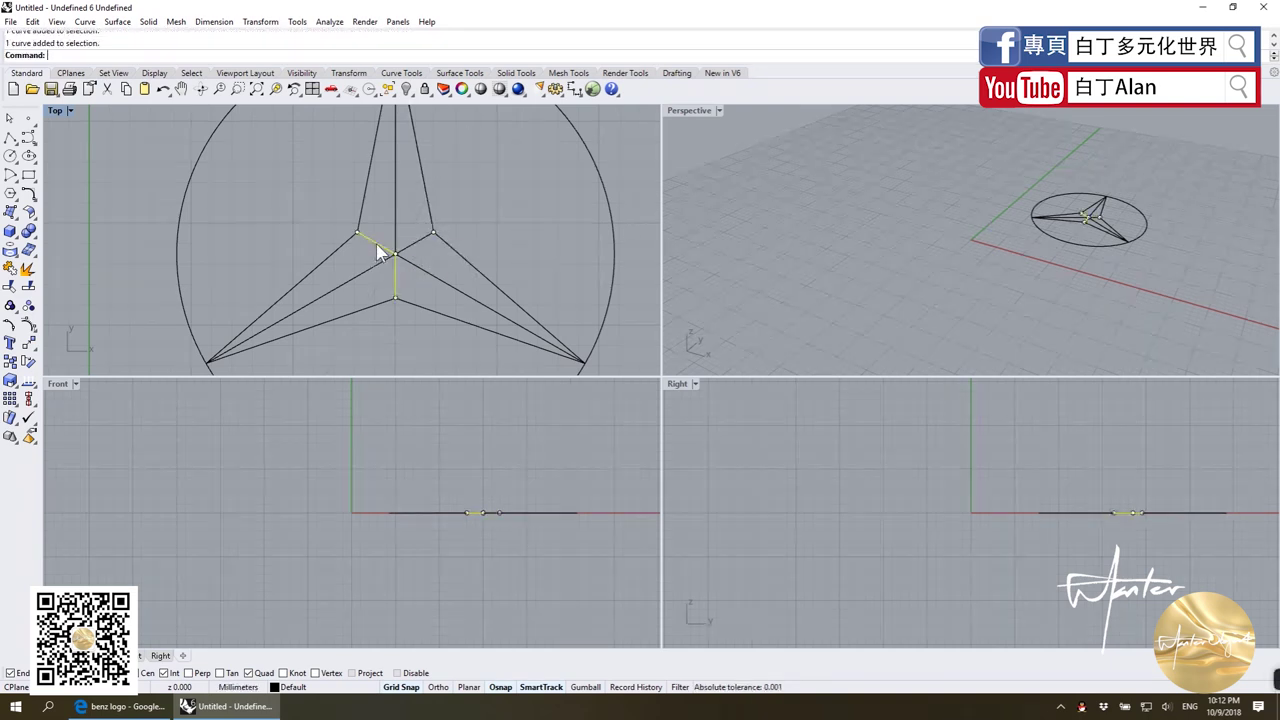
pyautogui.click(34, 265)
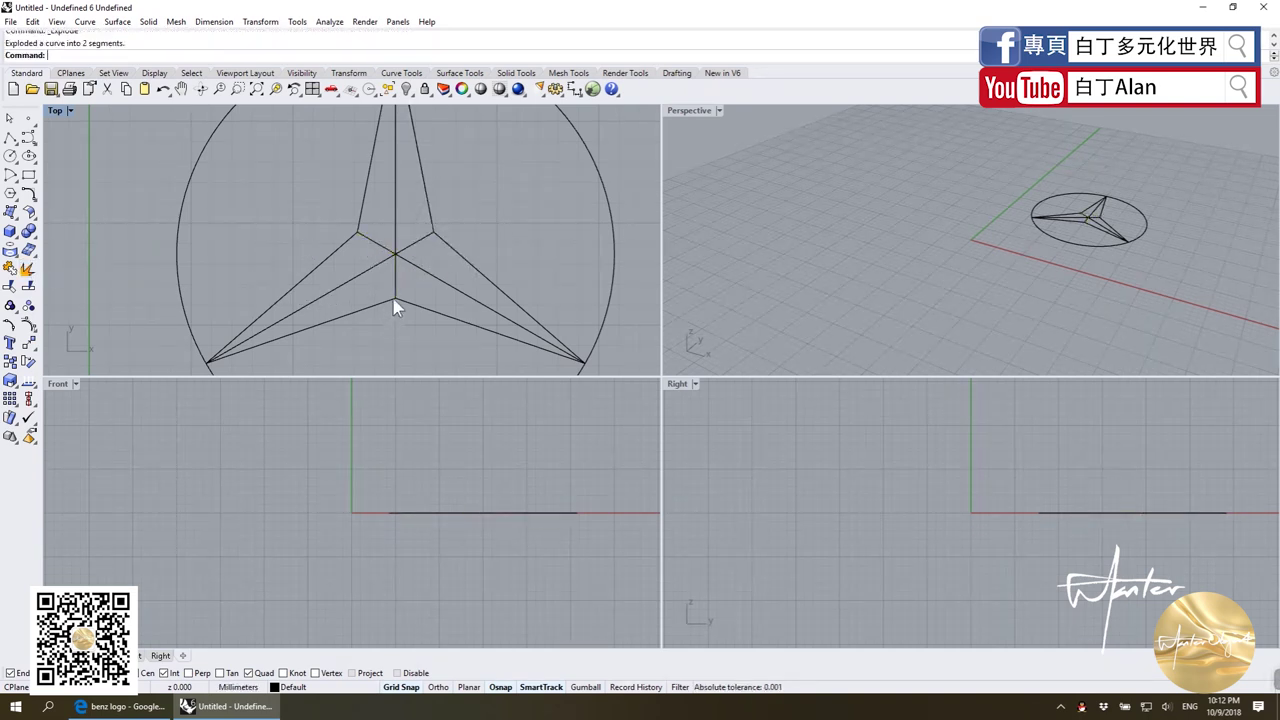
# Step: Select the spokes' control points and drag the centre point up in the Front view
pyautogui.click(396, 272)
pyautogui.moveTo(390, 258); pyautogui.dragTo(371, 237)
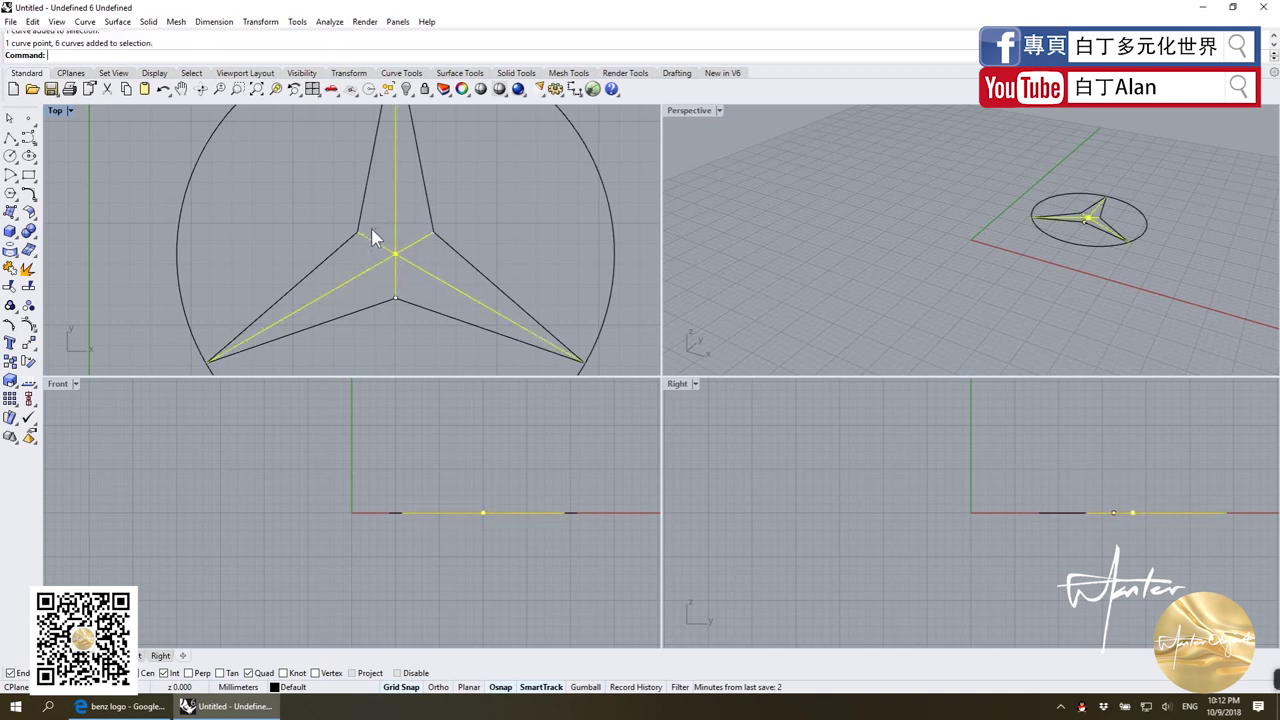
pyautogui.press('F10')
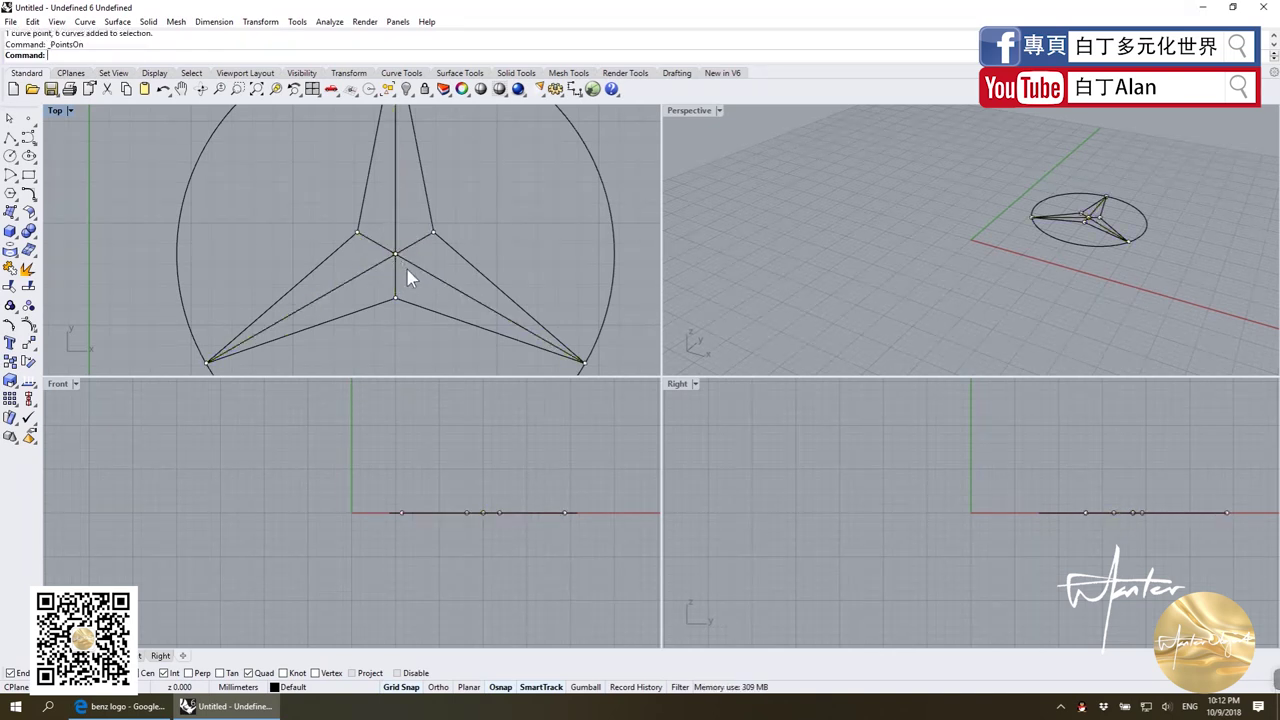
pyautogui.moveTo(408, 278); pyautogui.dragTo(382, 250)
pyautogui.moveTo(483, 511); pyautogui.dragTo(484, 494)
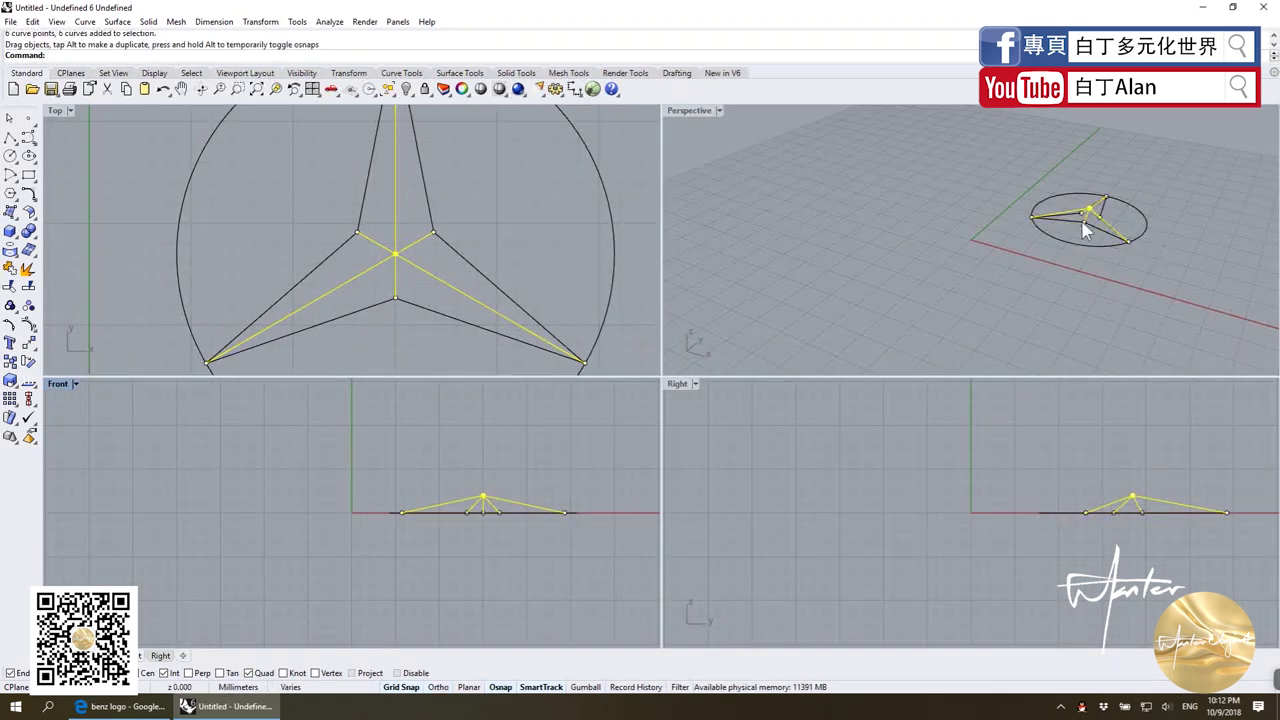
pyautogui.press('Escape')
pyautogui.scroll(5, 1130, 210)
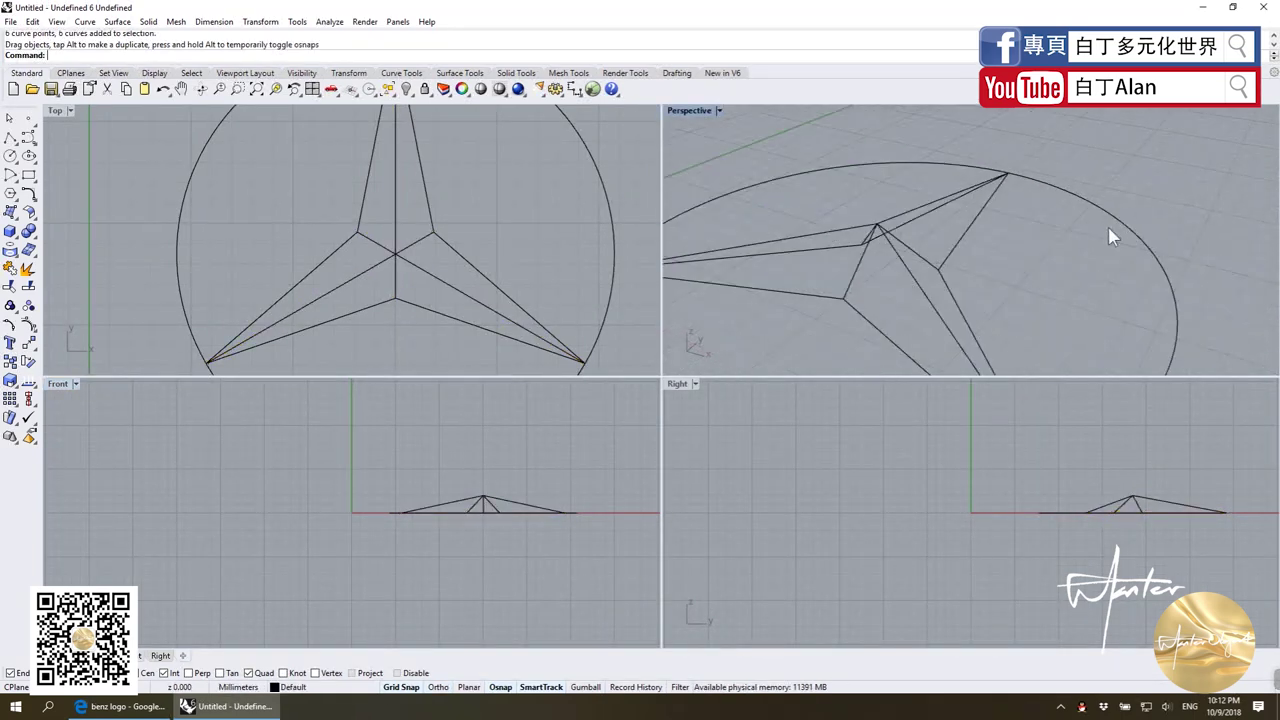
# Step: Maximize Perspective and fill the upper arm's first triangular facet with a planar surface
pyautogui.doubleClick(690, 110)
pyautogui.scroll(1, 658, 322)
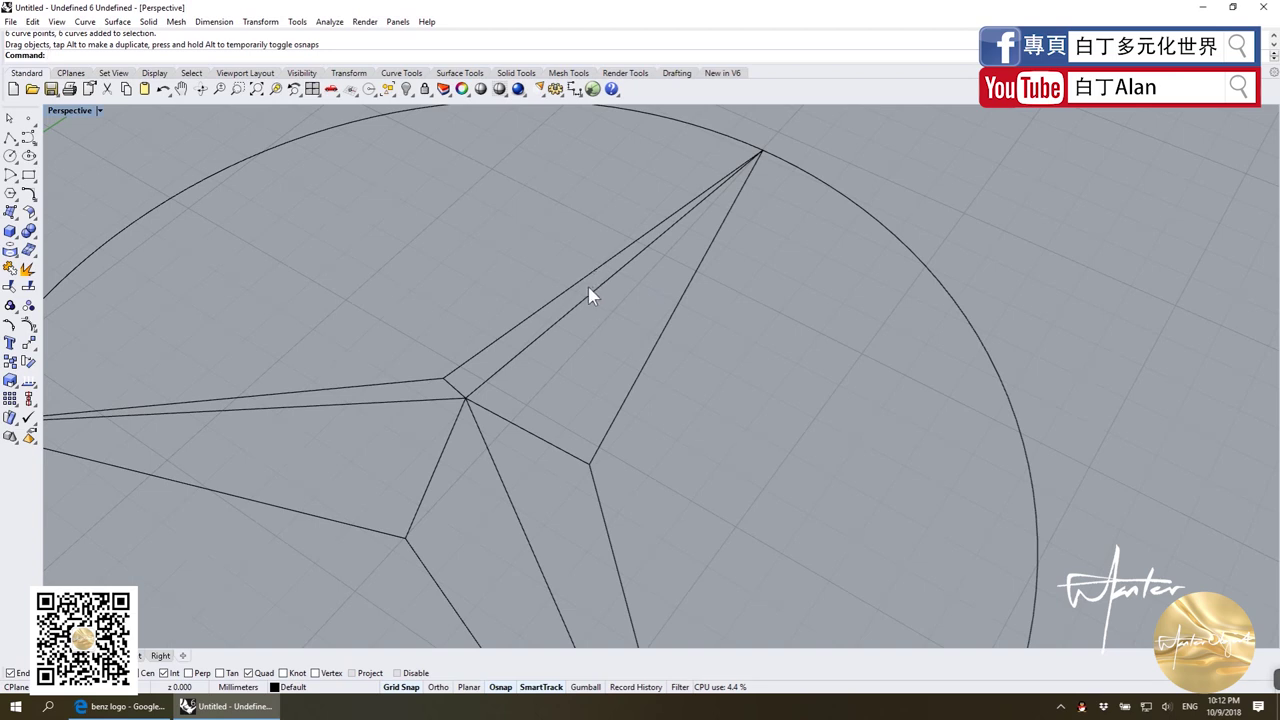
pyautogui.click(16, 224)
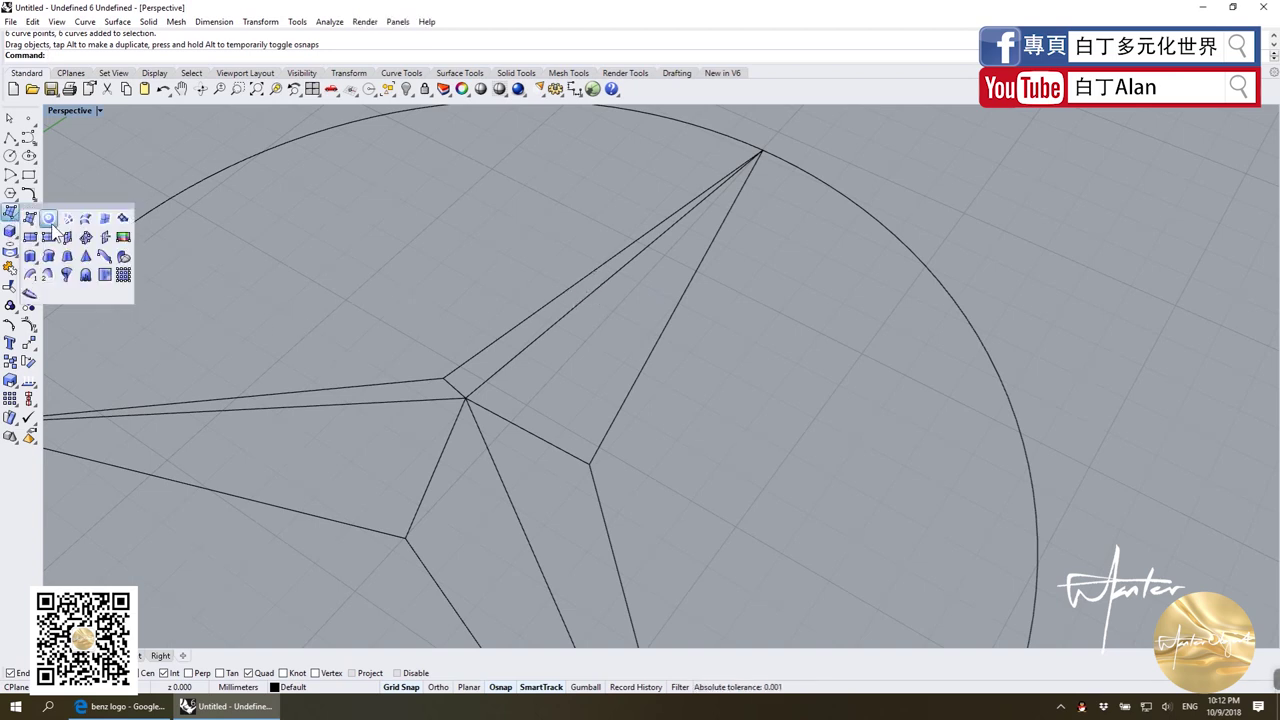
pyautogui.click(55, 230)
pyautogui.click(636, 394)
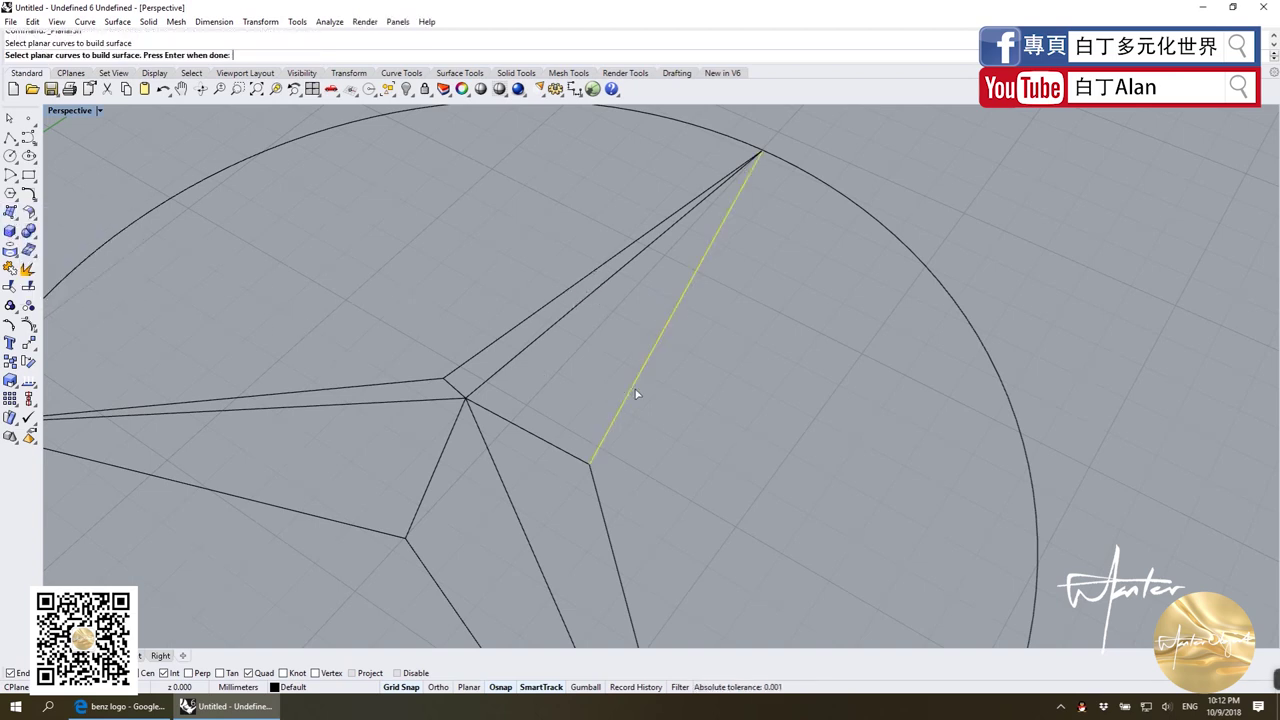
pyautogui.click(558, 457)
pyautogui.click(494, 378)
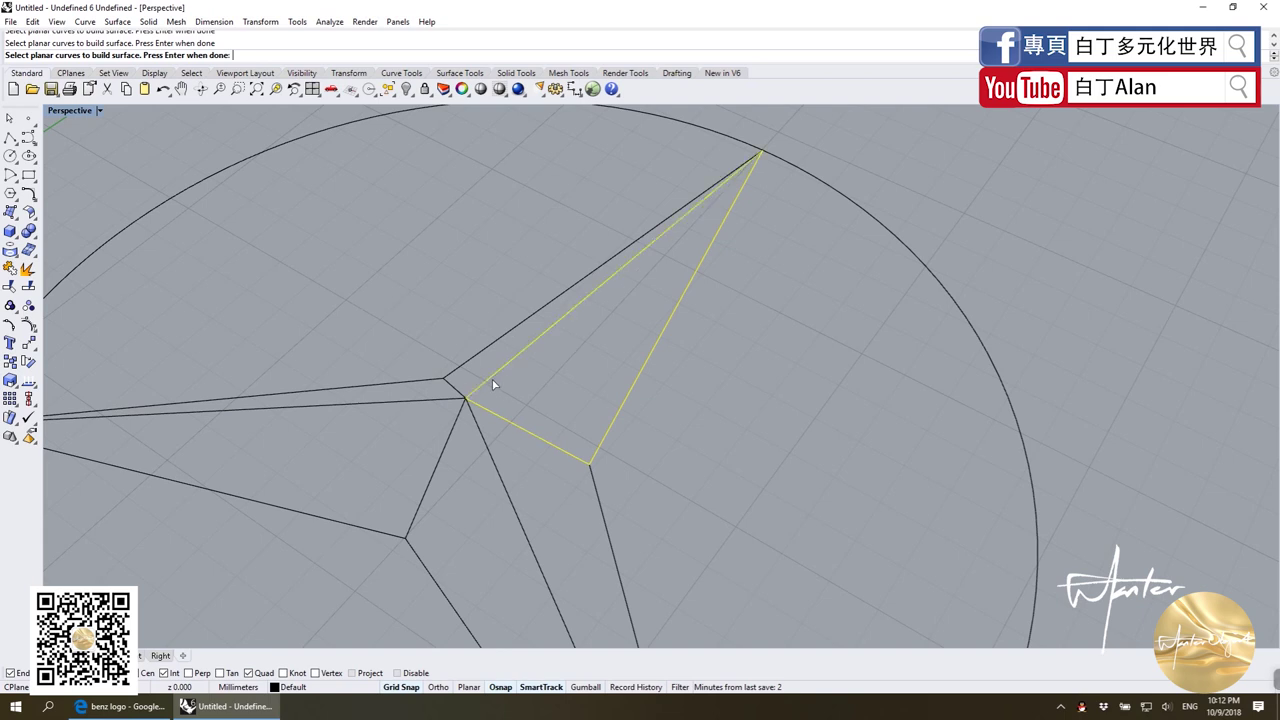
pyautogui.rightClick(492, 385)
# Step: Build a planar surface on the upper arm's narrow neighbouring facet
pyautogui.rightClick(492, 383)
pyautogui.click(492, 381)
pyautogui.click(545, 420)
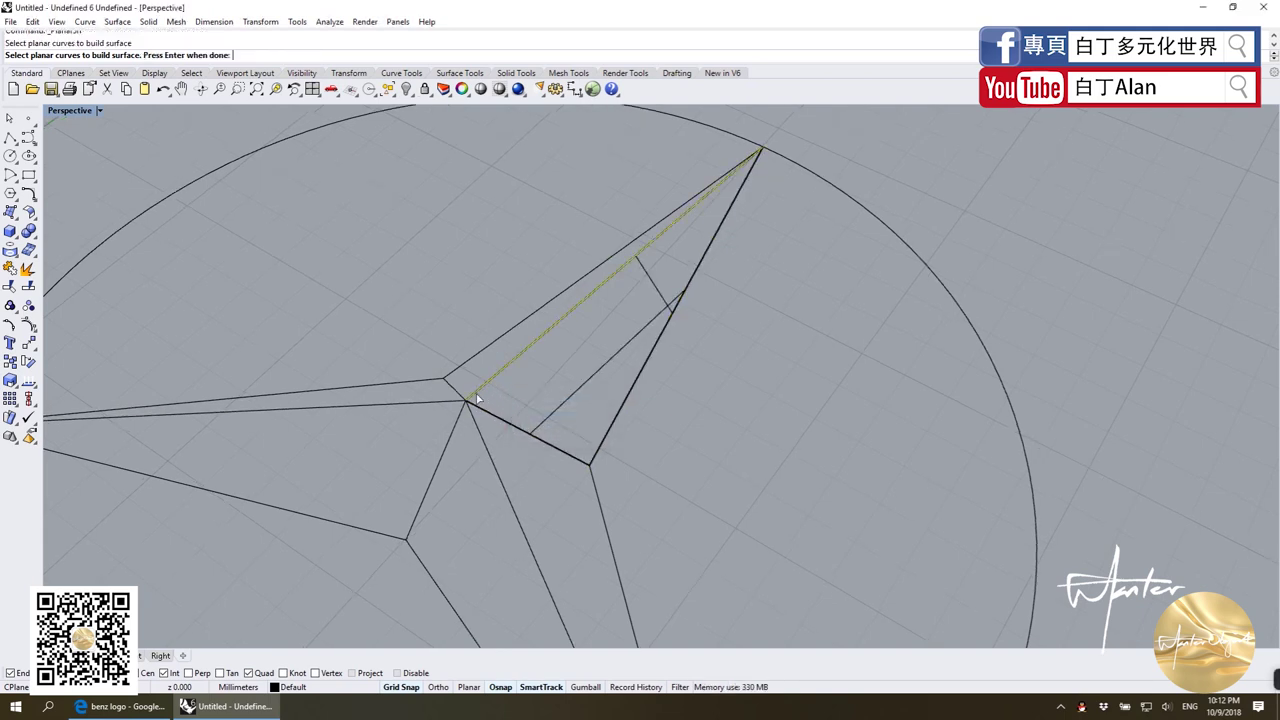
pyautogui.click(457, 370)
pyautogui.rightClick(440, 386)
# Step: Build the narrow planar surface along the star's long left line
pyautogui.rightClick(423, 400)
pyautogui.click(433, 404)
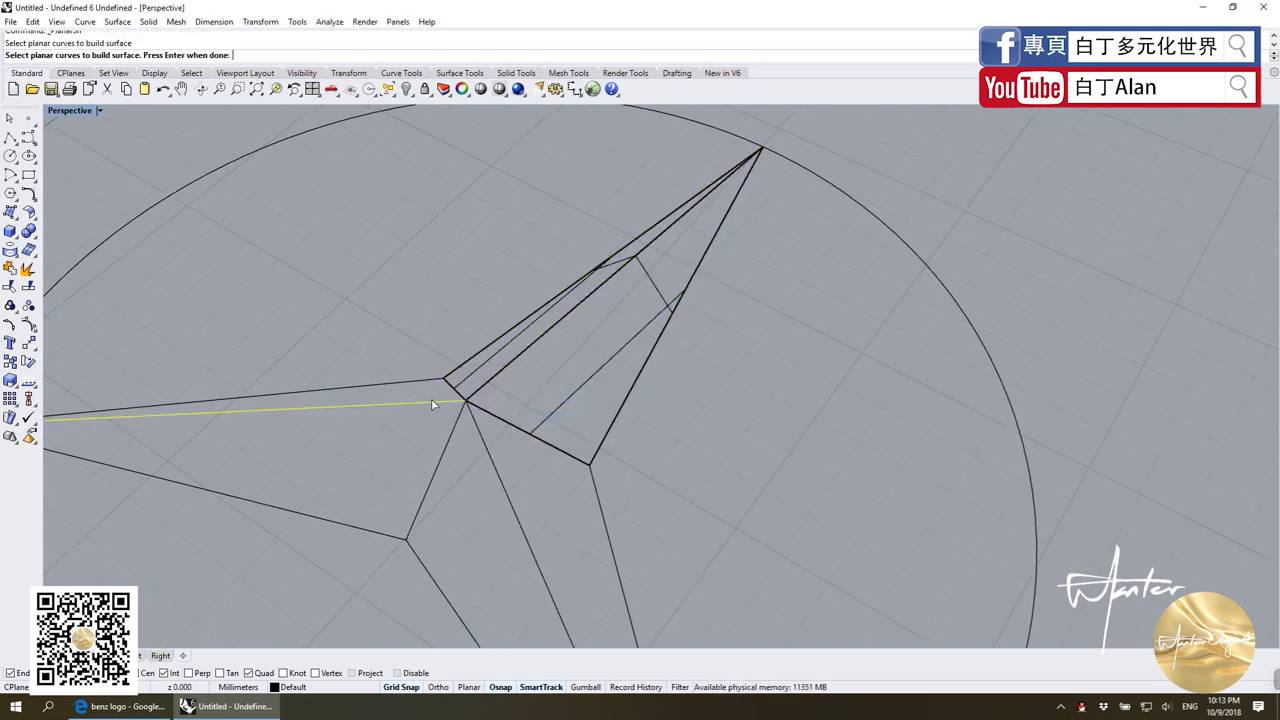
pyautogui.click(466, 400)
pyautogui.click(490, 426)
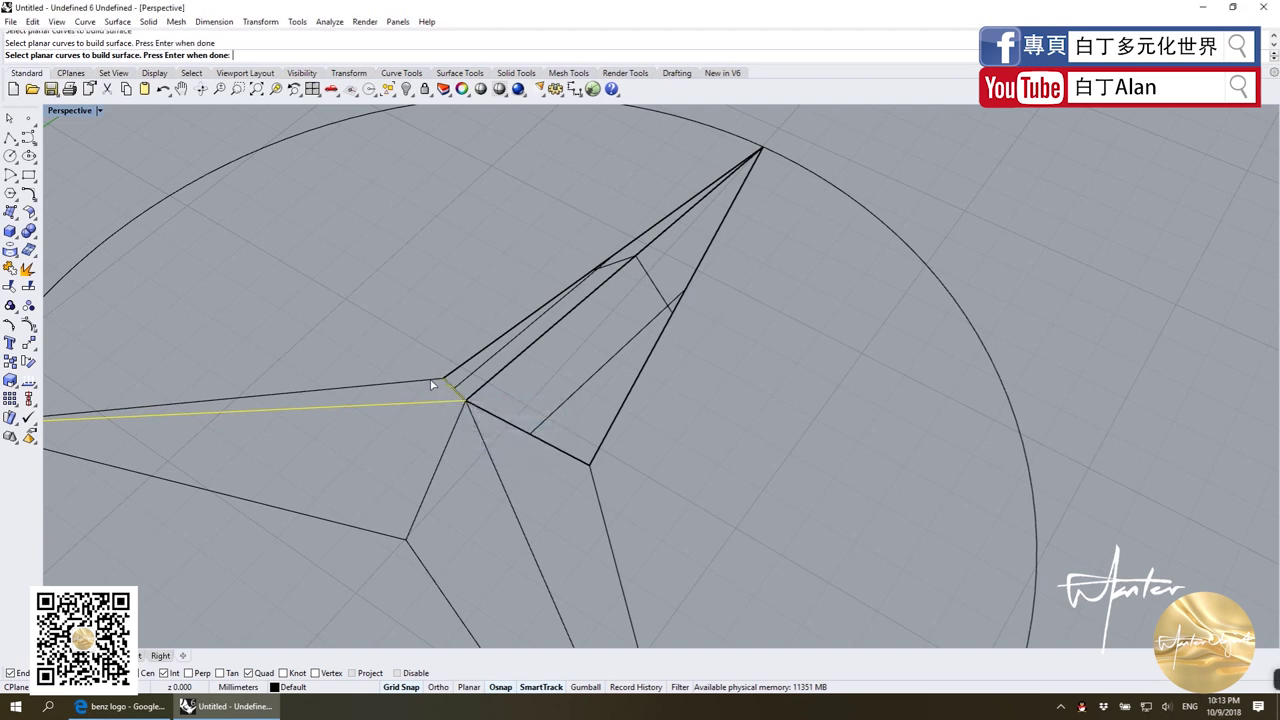
pyautogui.rightClick(435, 385)
# Step: Fill the left arm's lower facet with a planar surface
pyautogui.rightClick(436, 400)
pyautogui.click(437, 426)
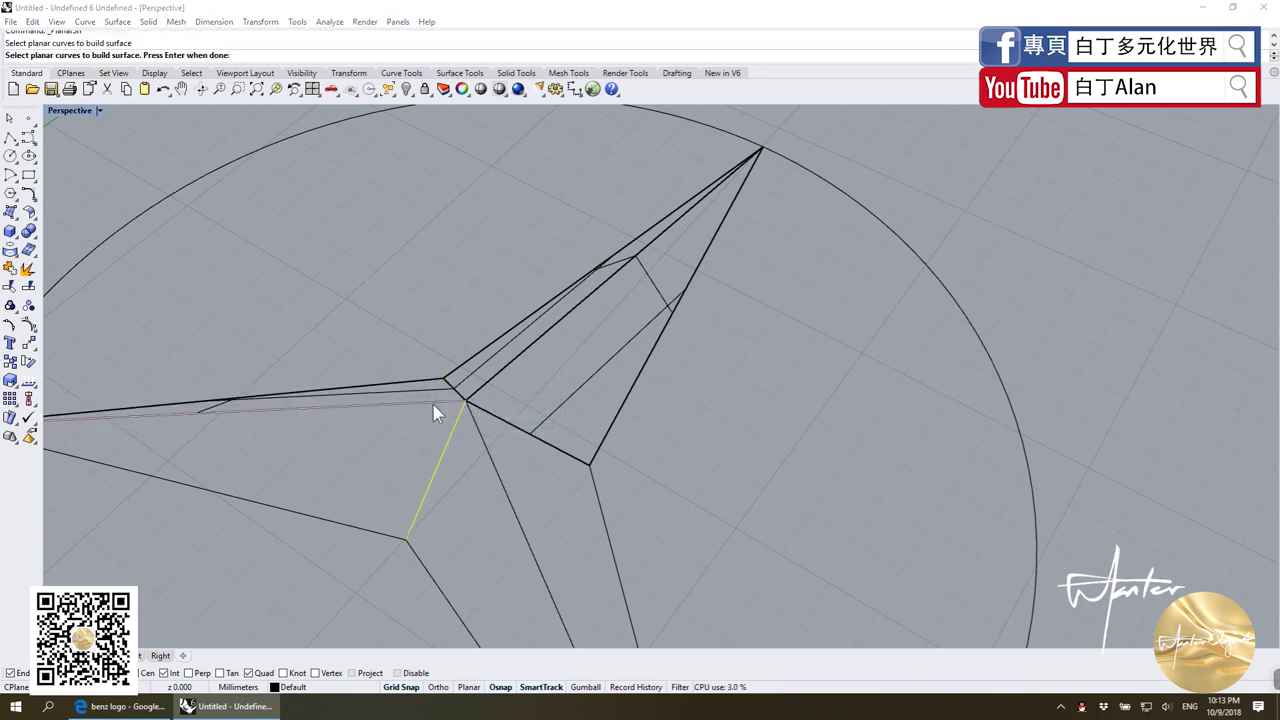
pyautogui.click(446, 410)
pyautogui.click(470, 440)
pyautogui.rightClick(353, 528)
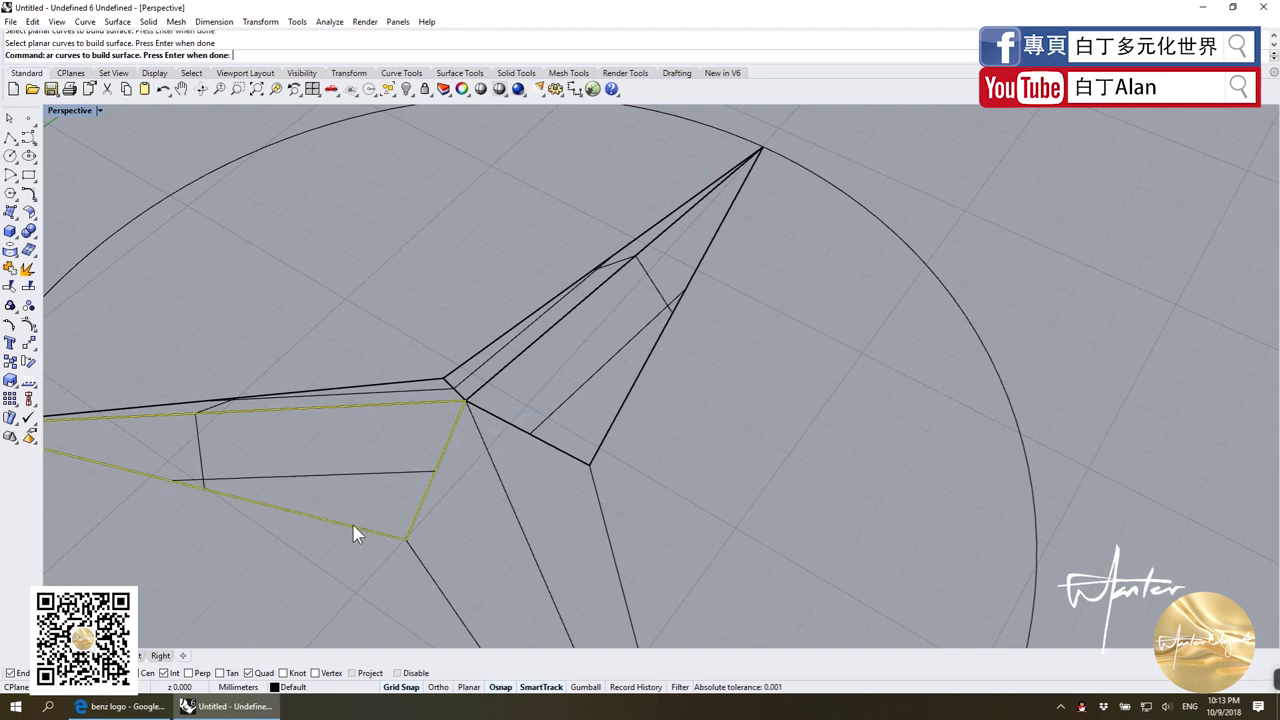
# Step: Fill the lower arm's facet from its outer, inner-right and short upper edges
pyautogui.rightClick(353, 528)
pyautogui.scroll(-3, 400, 490)
pyautogui.click(463, 444)
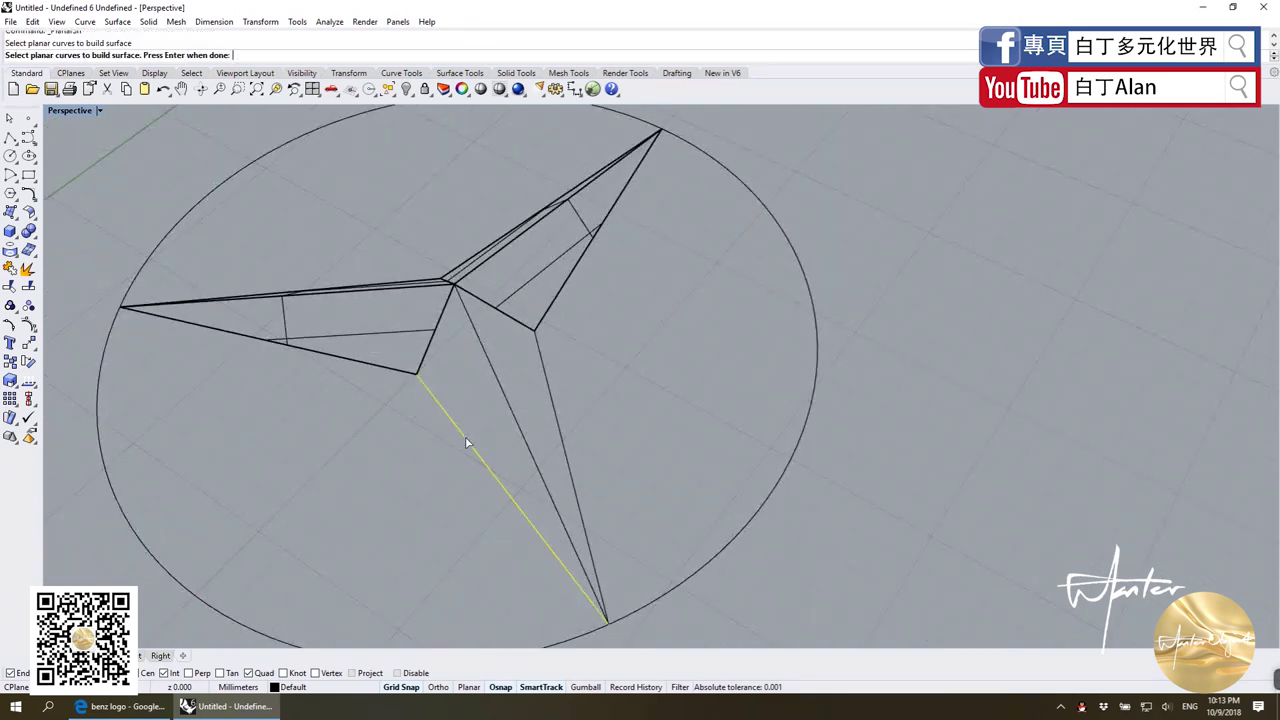
pyautogui.click(497, 375)
pyautogui.click(440, 326)
pyautogui.click(440, 326)
pyautogui.rightClick(440, 324)
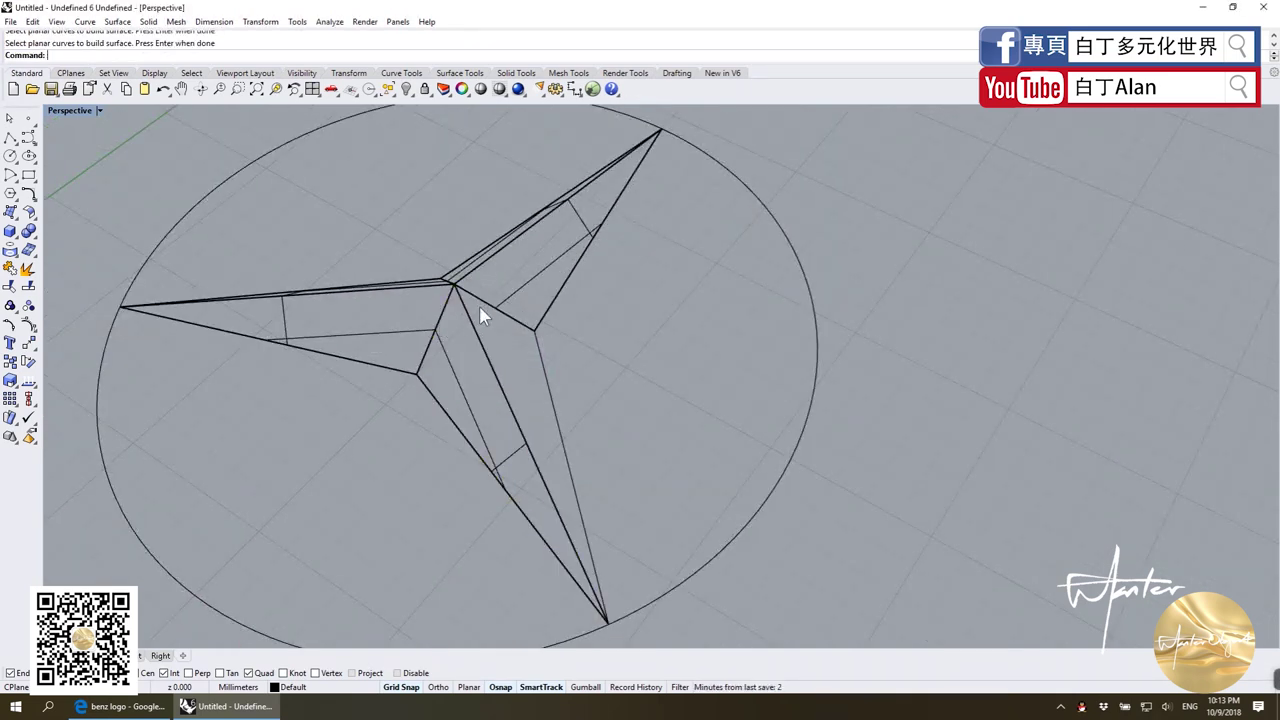
# Step: Fill the remaining facet near the star's centre, then orbit to see the whole star
pyautogui.rightClick(479, 306)
pyautogui.click(481, 311)
pyautogui.click(514, 341)
pyautogui.click(490, 354)
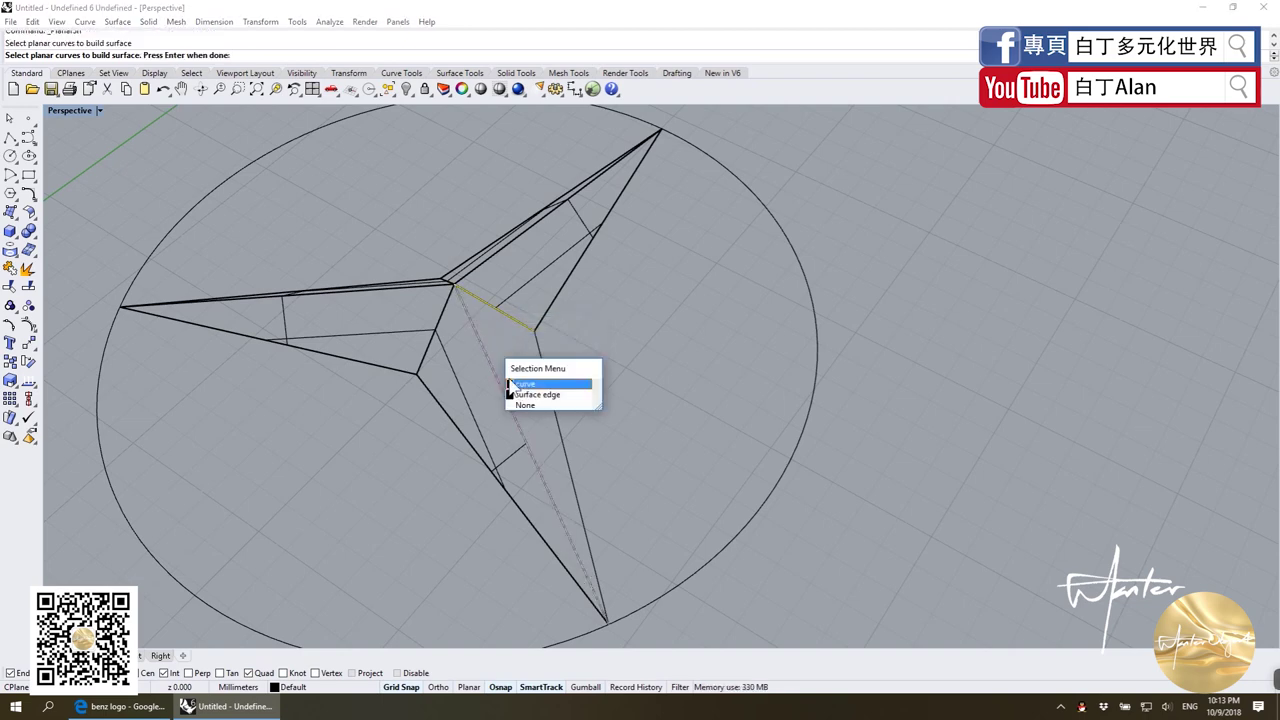
pyautogui.click(543, 378)
pyautogui.rightClick(547, 393)
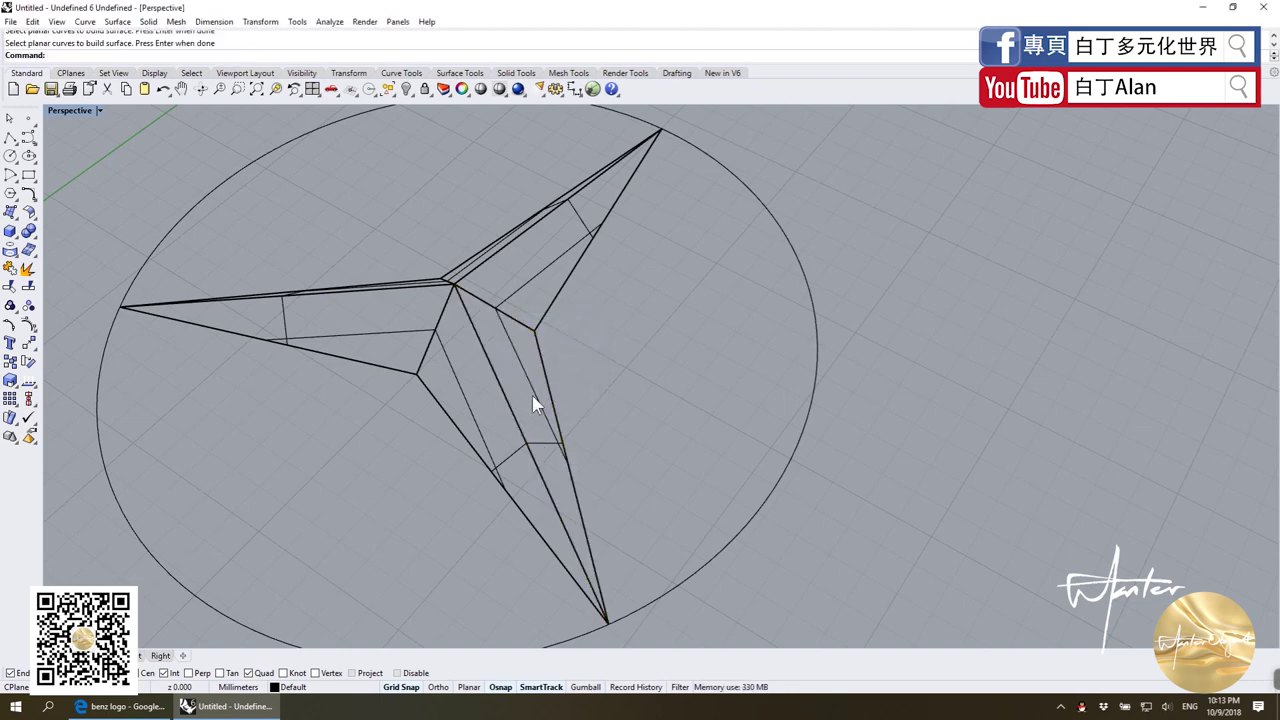
pyautogui.scroll(-3, 533, 400)
pyautogui.moveTo(534, 405)
pyautogui.mouseDown(button='right')
pyautogui.moveTo(477, 391)
pyautogui.moveTo(492, 226)
pyautogui.mouseUp(button='right')
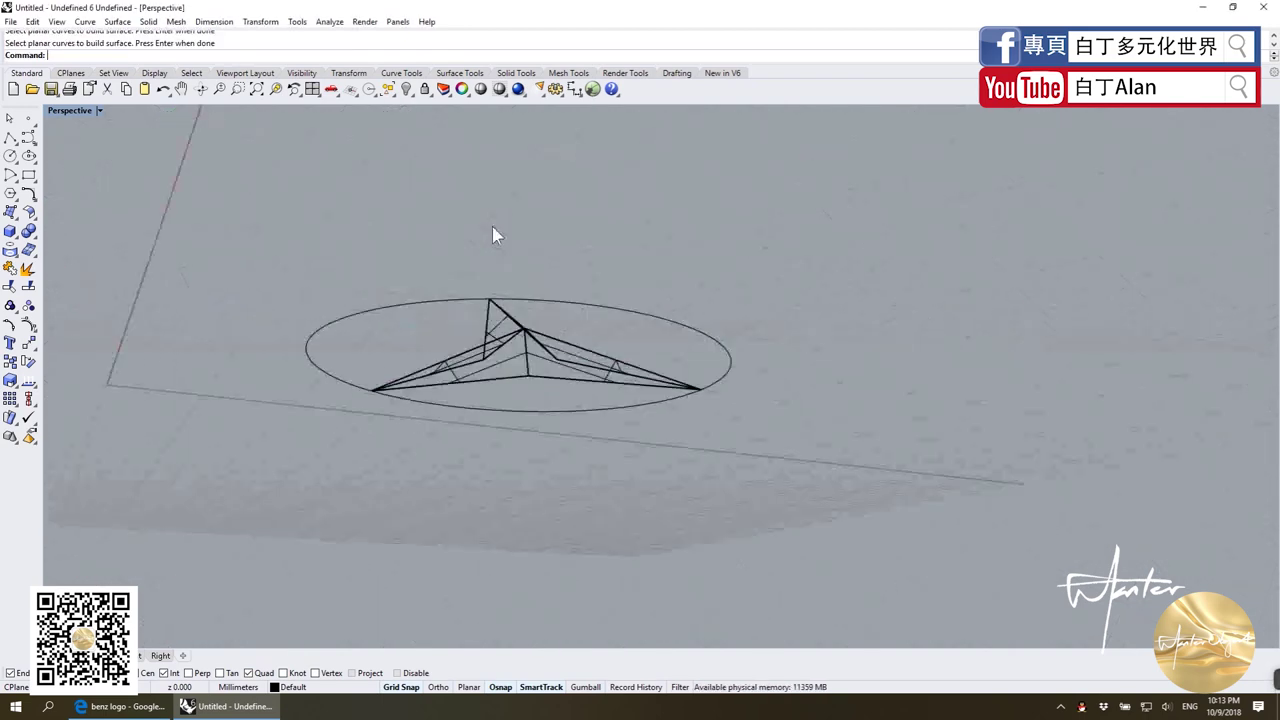
pyautogui.click(70, 110)
# Step: Switch the view to shaded display and select the upper arm's edge curves
pyautogui.click(85, 160)
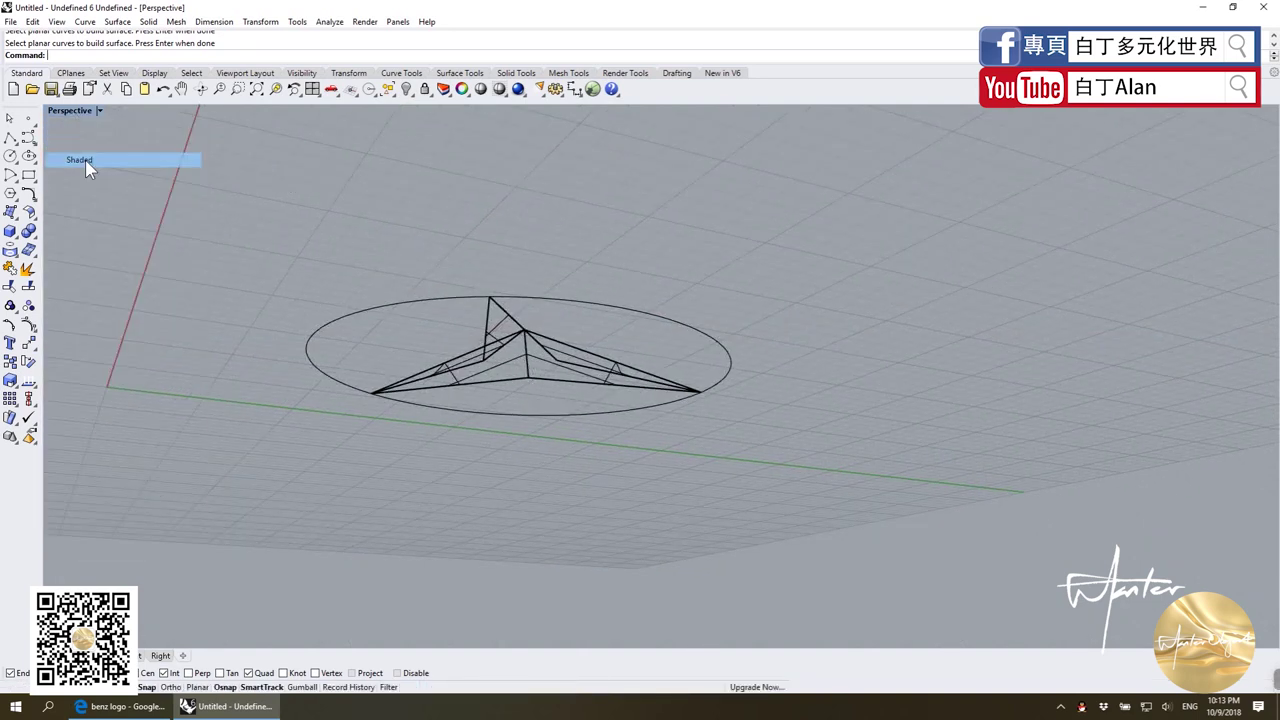
pyautogui.click(504, 333)
pyautogui.click(436, 312)
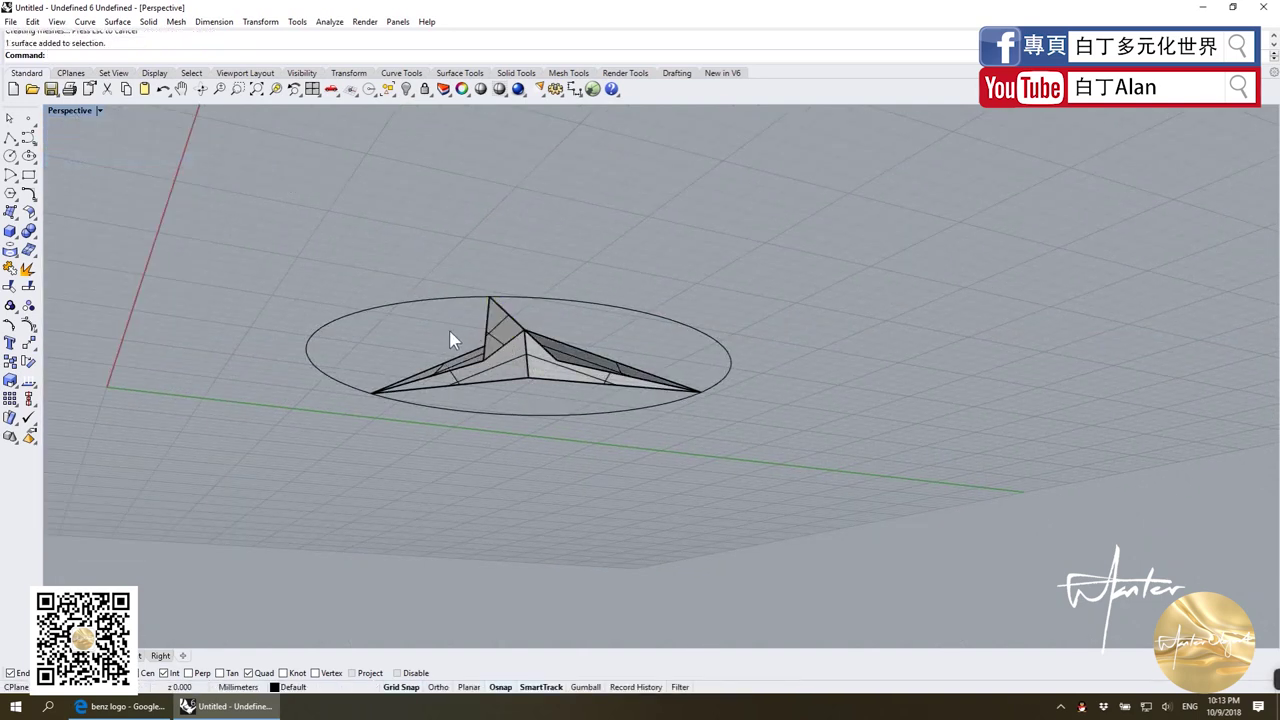
pyautogui.press('Return')
pyautogui.click(490, 333)
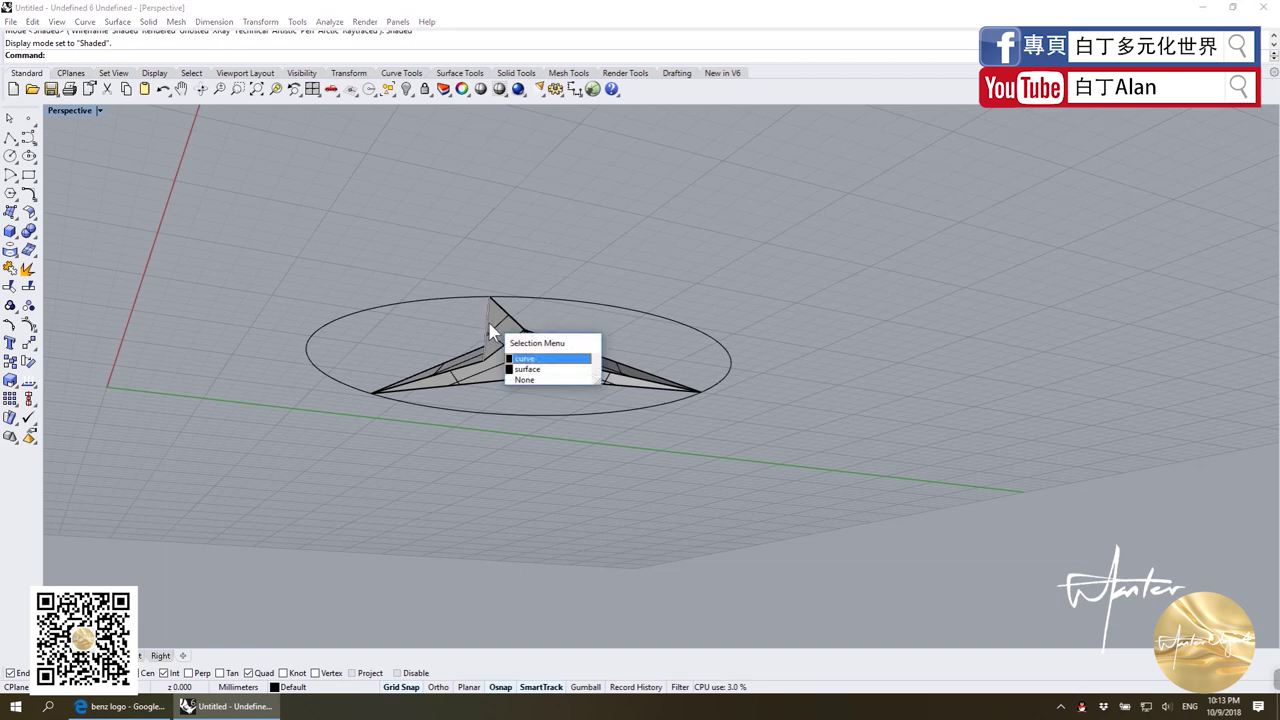
pyautogui.click(527, 359)
pyautogui.click(537, 331)
pyautogui.click(555, 356)
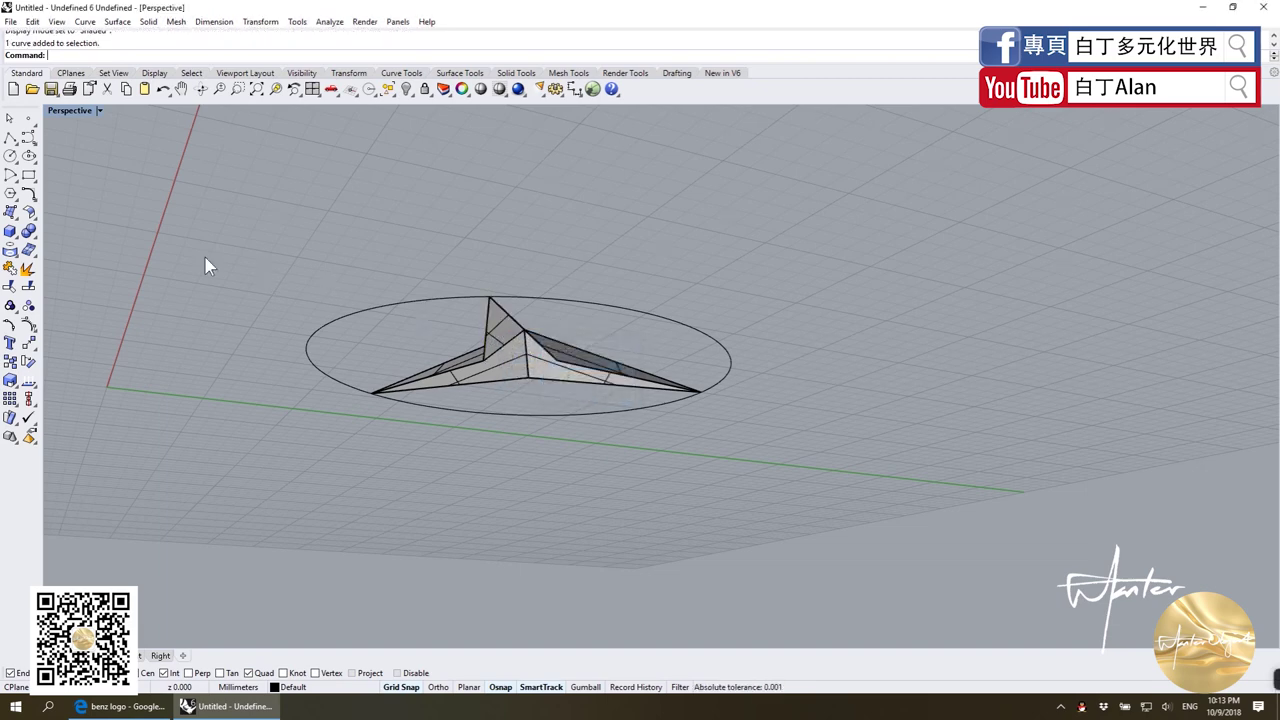
# Step: Start PlanarSrf and pick the upper arm's outline curves of the star
pyautogui.click(29, 213)
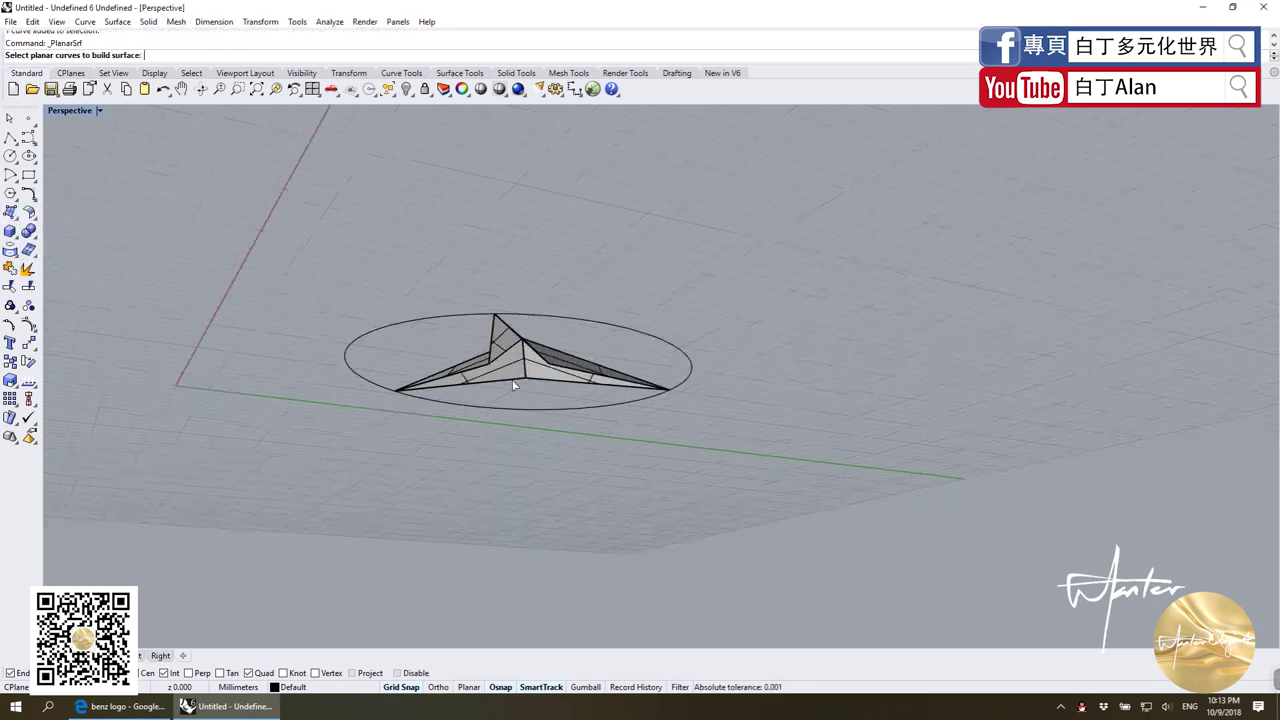
pyautogui.moveTo(420, 300); pyautogui.dragTo(537, 317, button='right')
pyautogui.scroll(3, 537, 317)
pyautogui.click(541, 358)
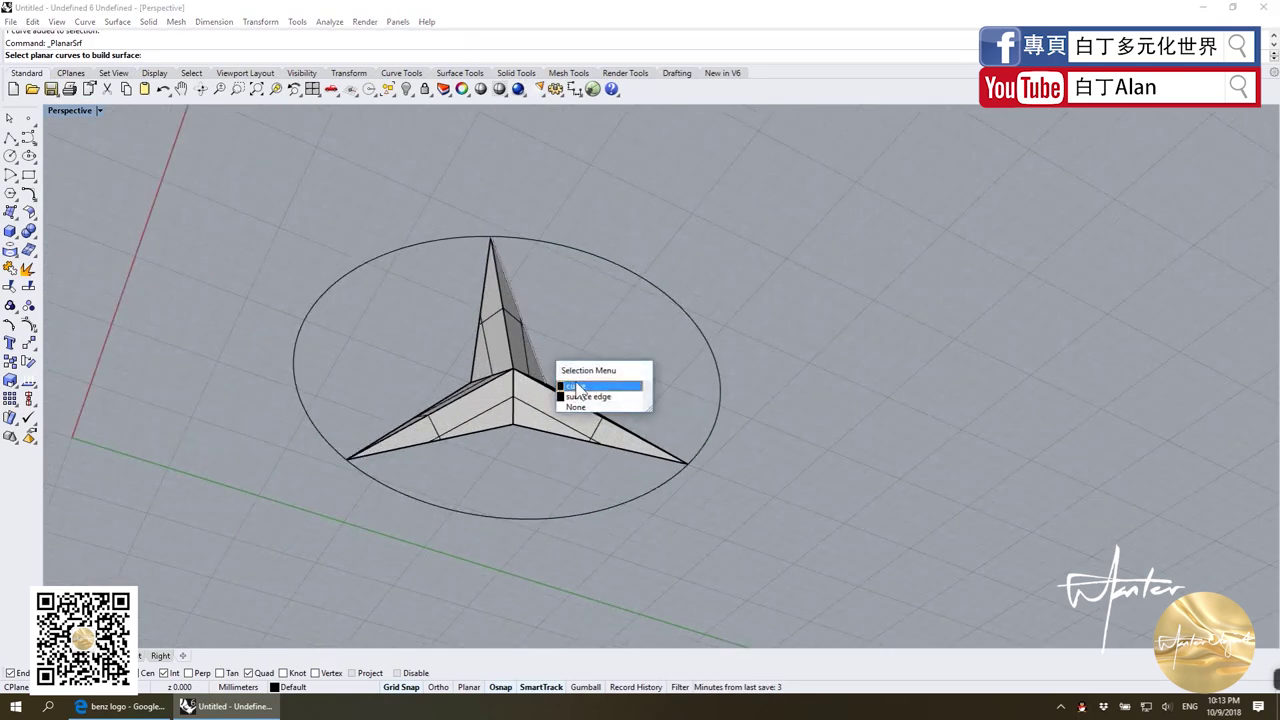
pyautogui.click(582, 390)
pyautogui.click(473, 364)
pyautogui.click(505, 390)
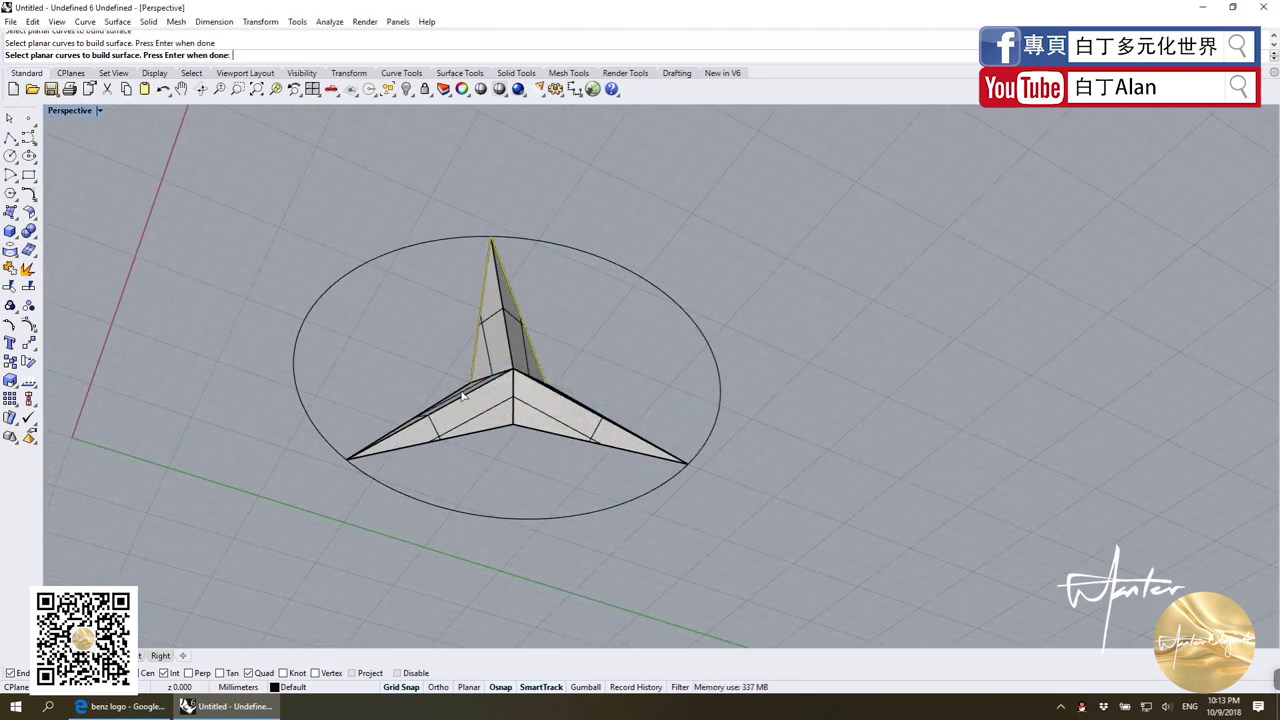
pyautogui.click(476, 404)
pyautogui.click(500, 428)
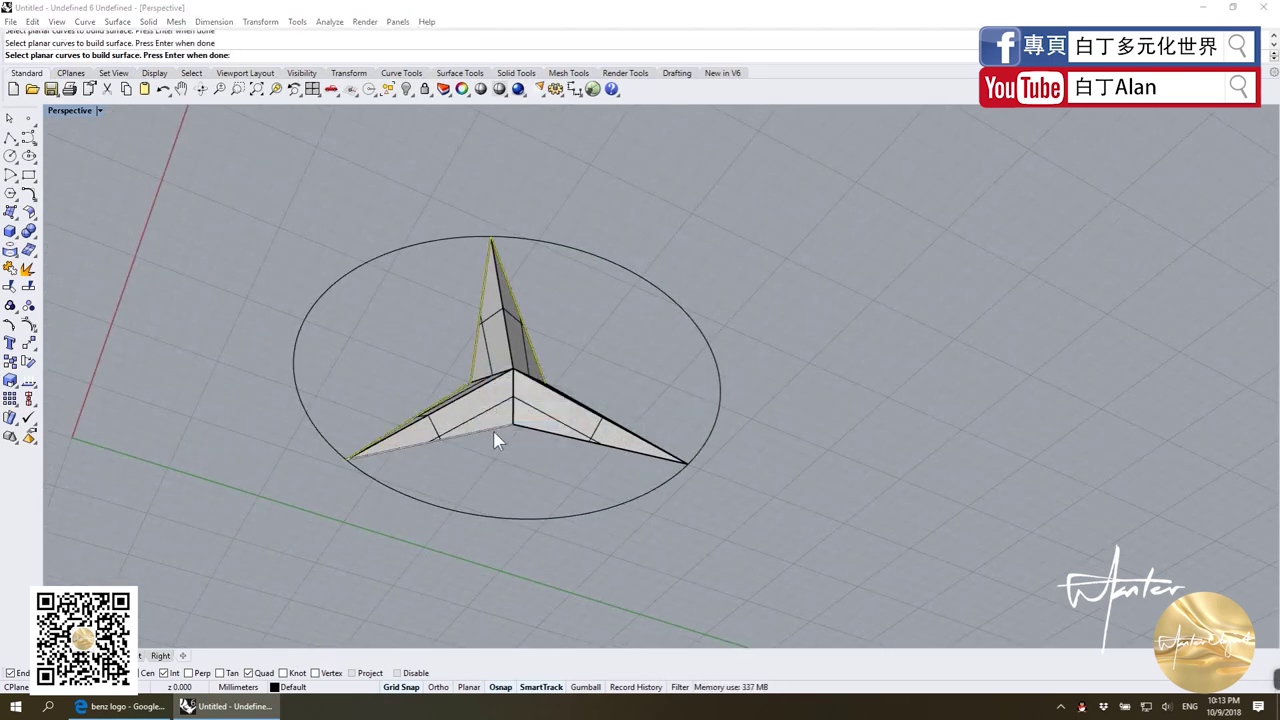
# Step: Add the left and right arms' outline curves and build the flat surface across the star
pyautogui.click(510, 440)
pyautogui.click(540, 466)
pyautogui.click(549, 434)
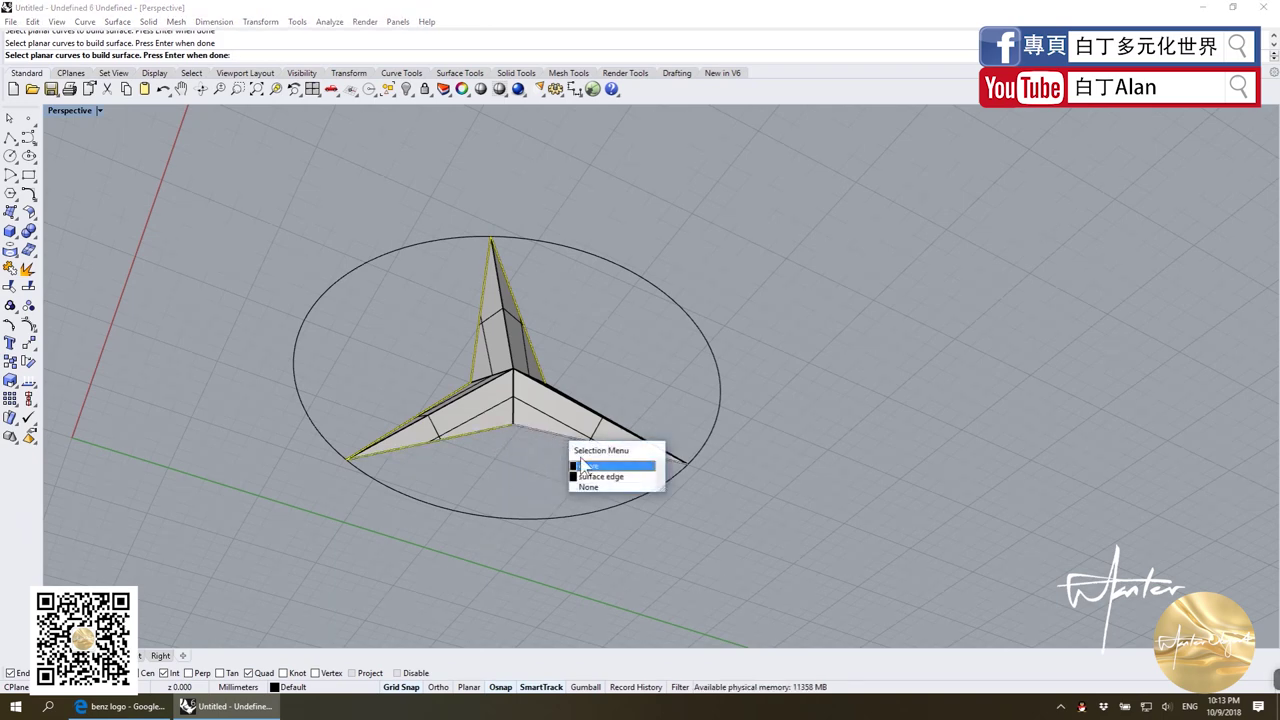
pyautogui.click(576, 456)
pyautogui.click(580, 408)
pyautogui.click(643, 436)
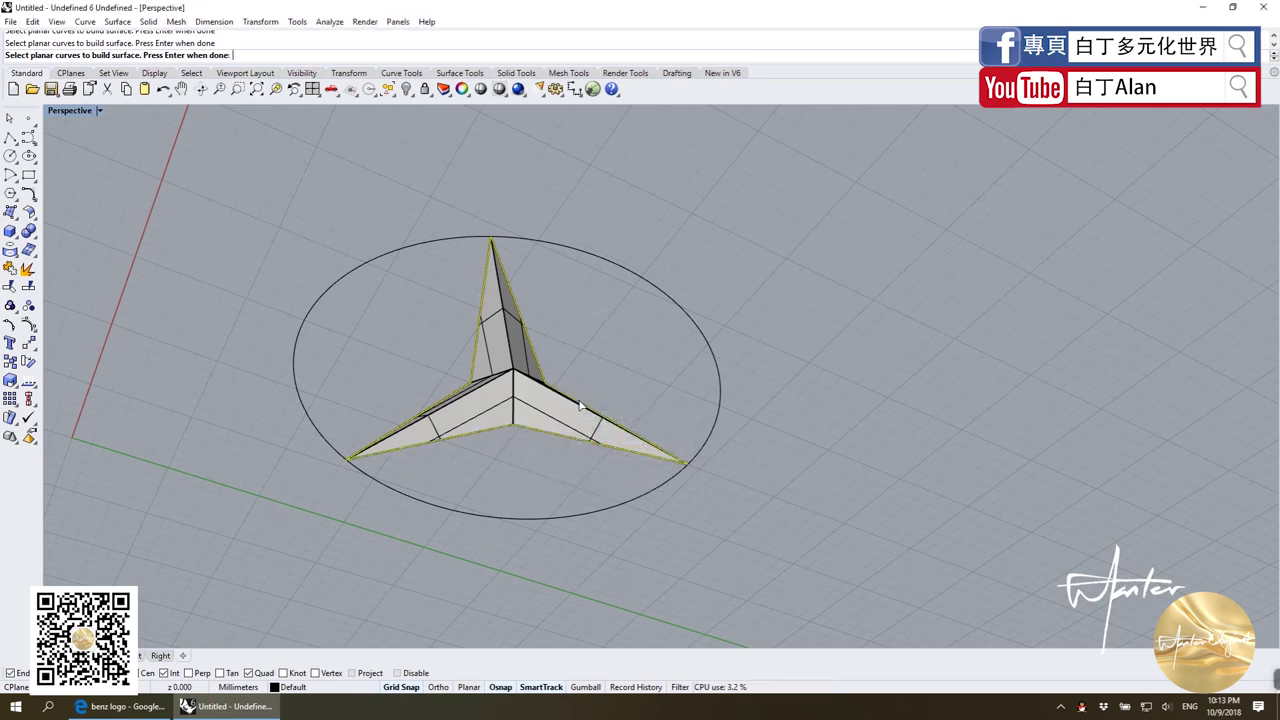
pyautogui.press('Return')
pyautogui.click(547, 362)
pyautogui.moveTo(547, 362); pyautogui.dragTo(511, 358, button='right')
pyautogui.scroll(3, 511, 358)
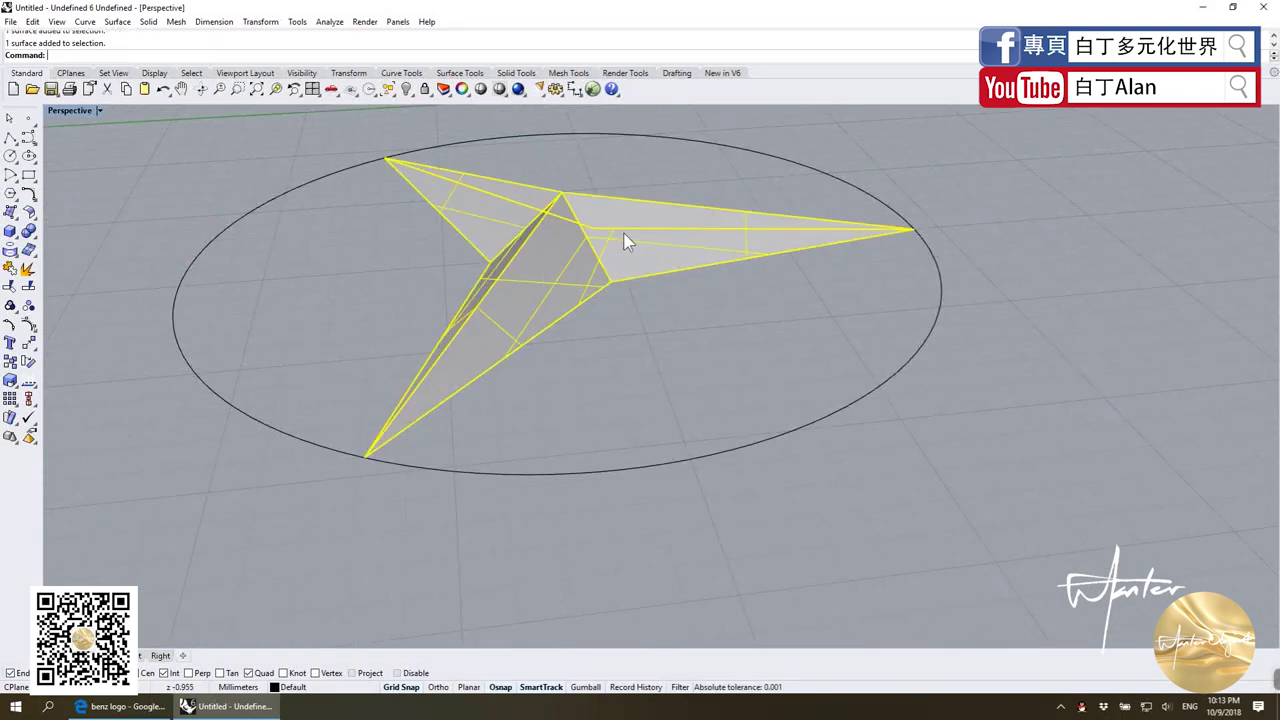
pyautogui.moveTo(623, 232); pyautogui.dragTo(890, 272, button='right')
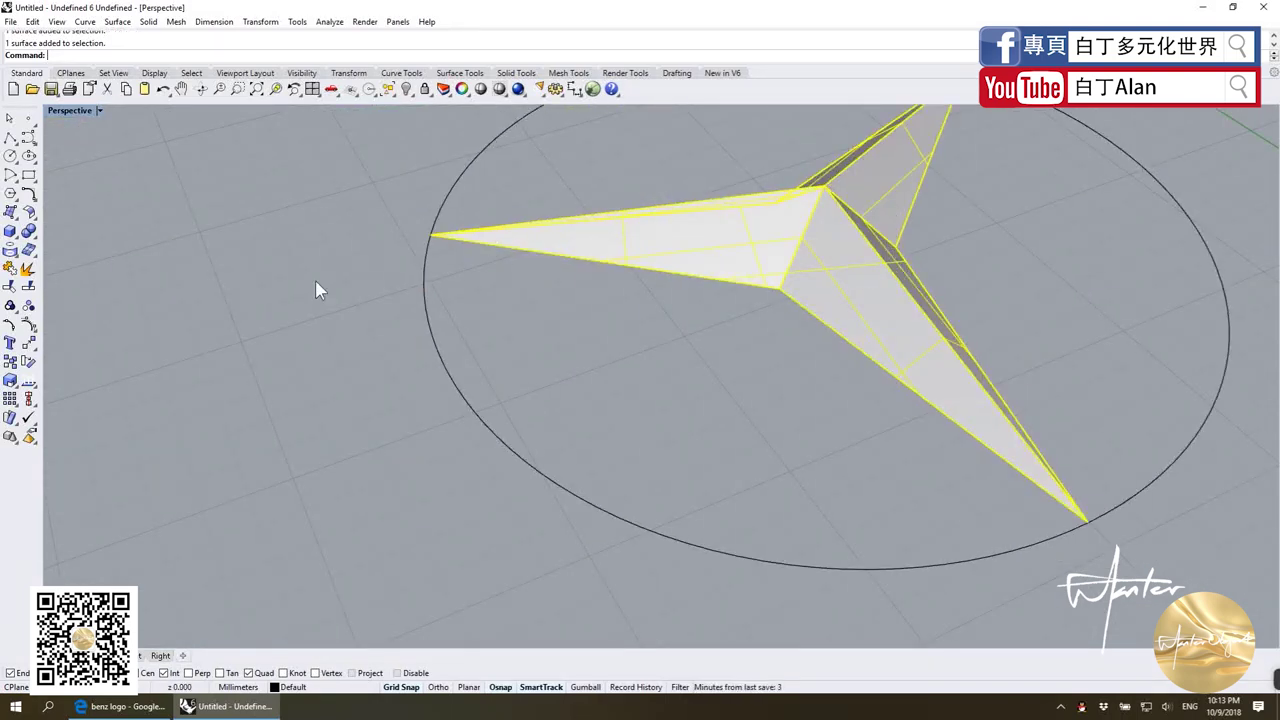
# Step: Join the star surfaces into one closed solid and show the hidden Benz reference picture
pyautogui.click(9, 267)
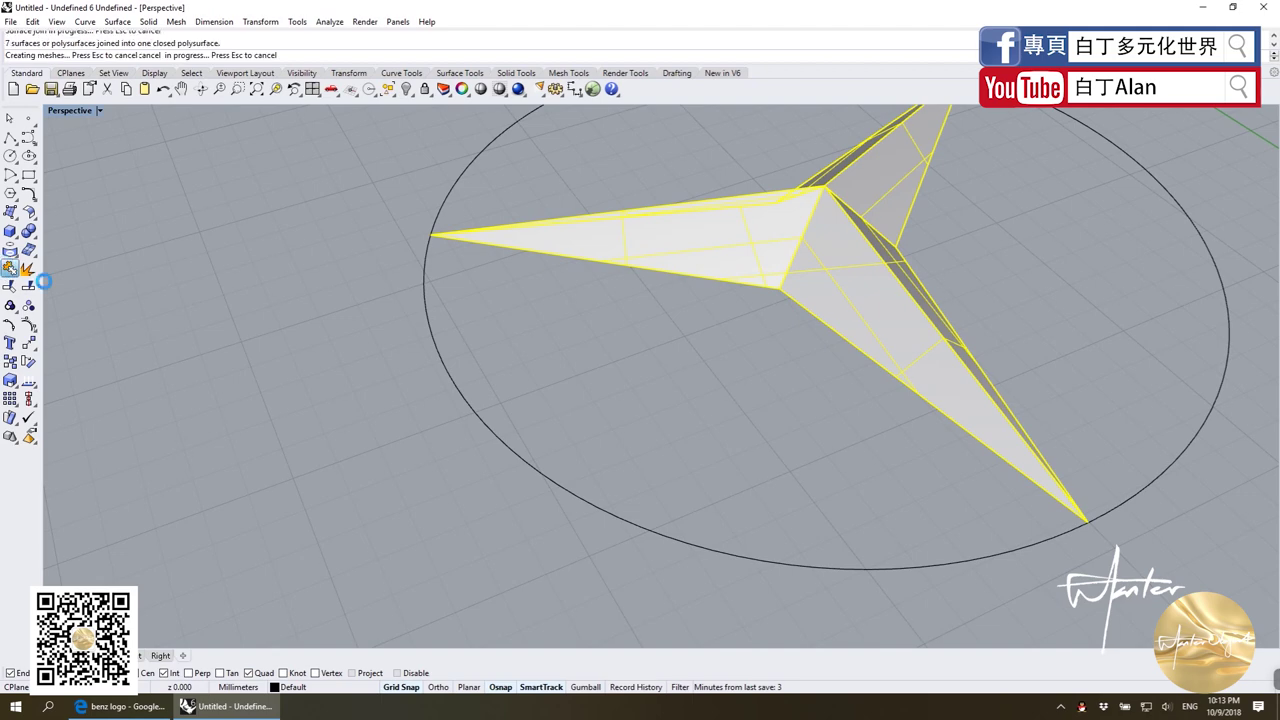
pyautogui.rightClick(406, 89)
pyautogui.moveTo(400, 155); pyautogui.dragTo(371, 282, button='right')
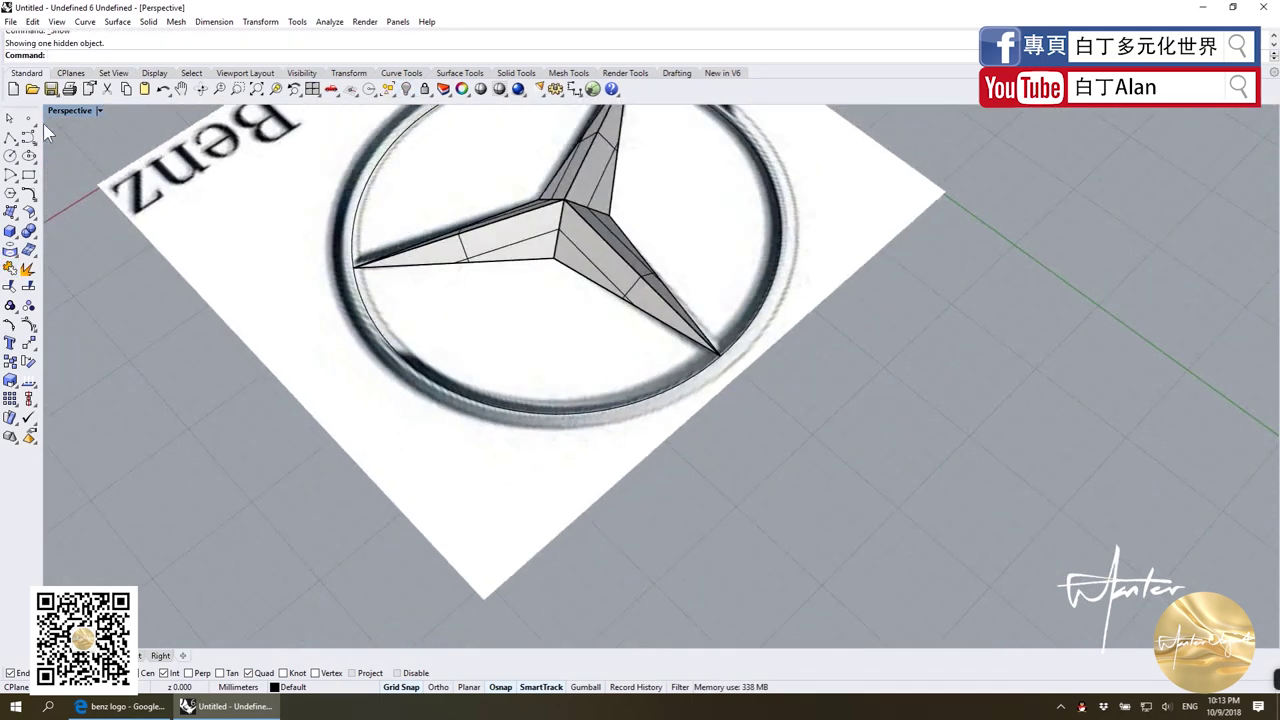
# Step: Draw a three-point inverted-V polyline in the Front view and move it to the star's baseline
pyautogui.click(9, 137)
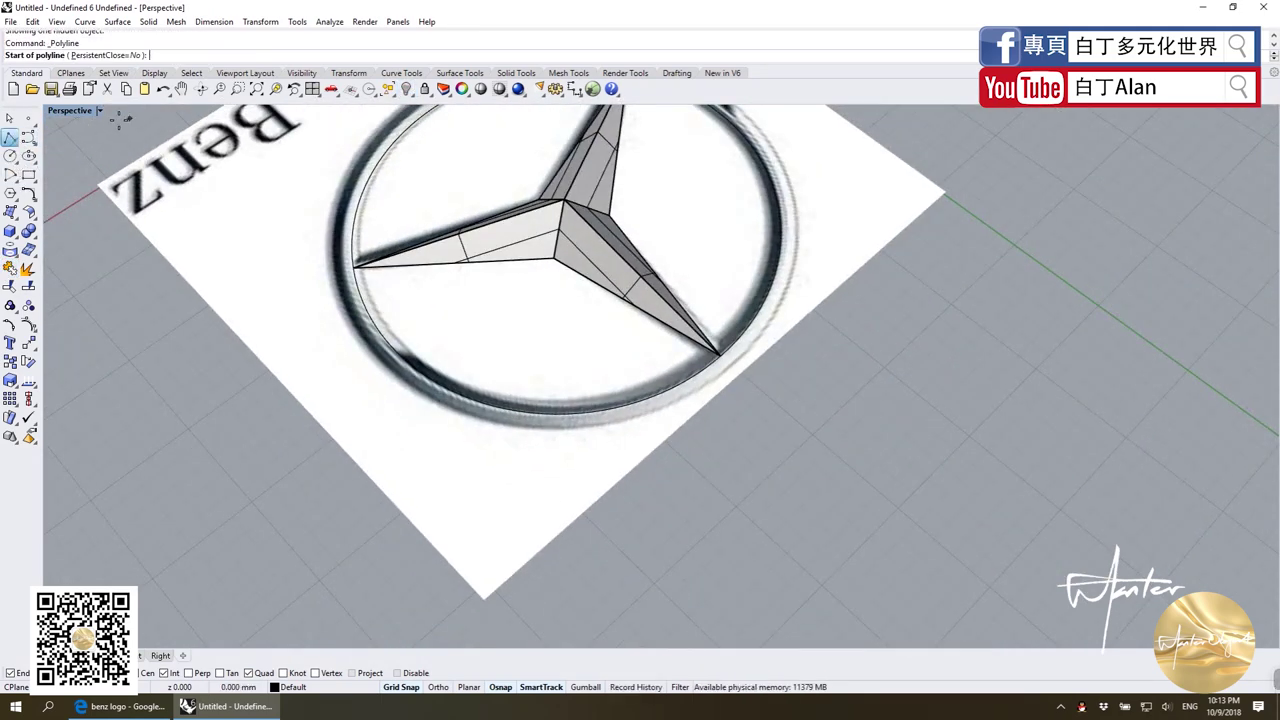
pyautogui.doubleClick(78, 117)
pyautogui.click(571, 564)
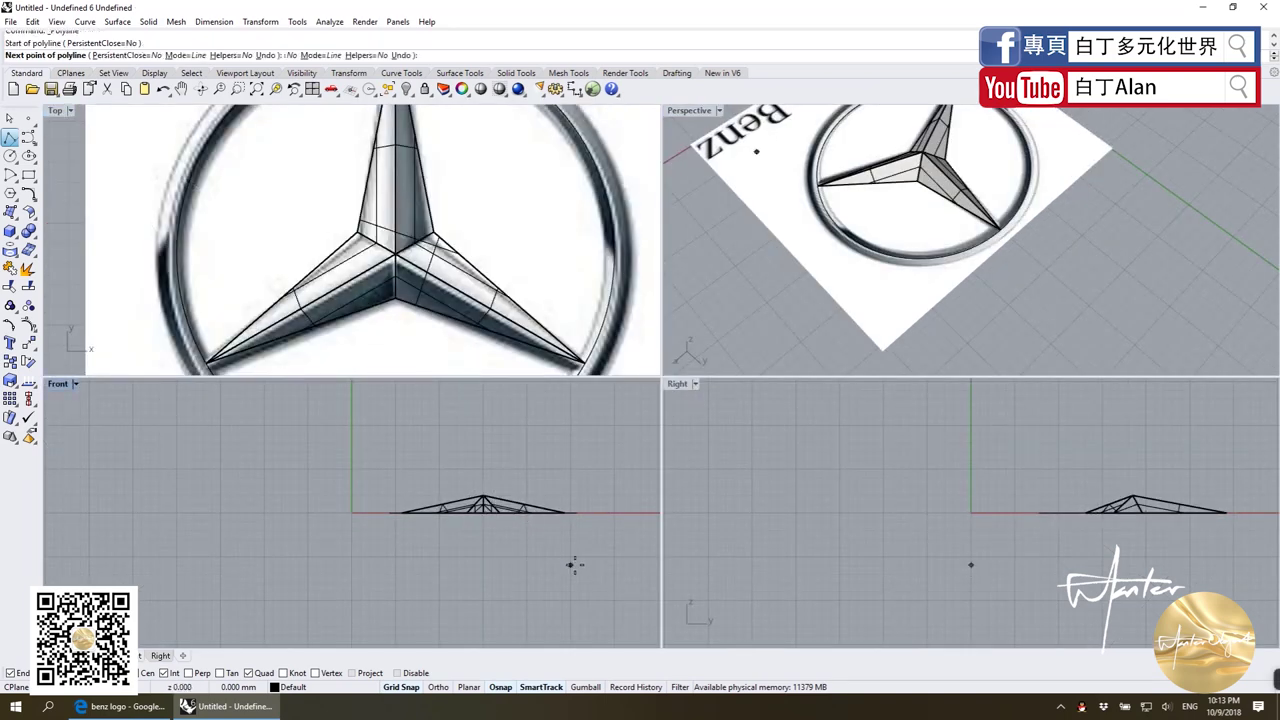
pyautogui.click(587, 557)
pyautogui.click(603, 564)
pyautogui.press('Return')
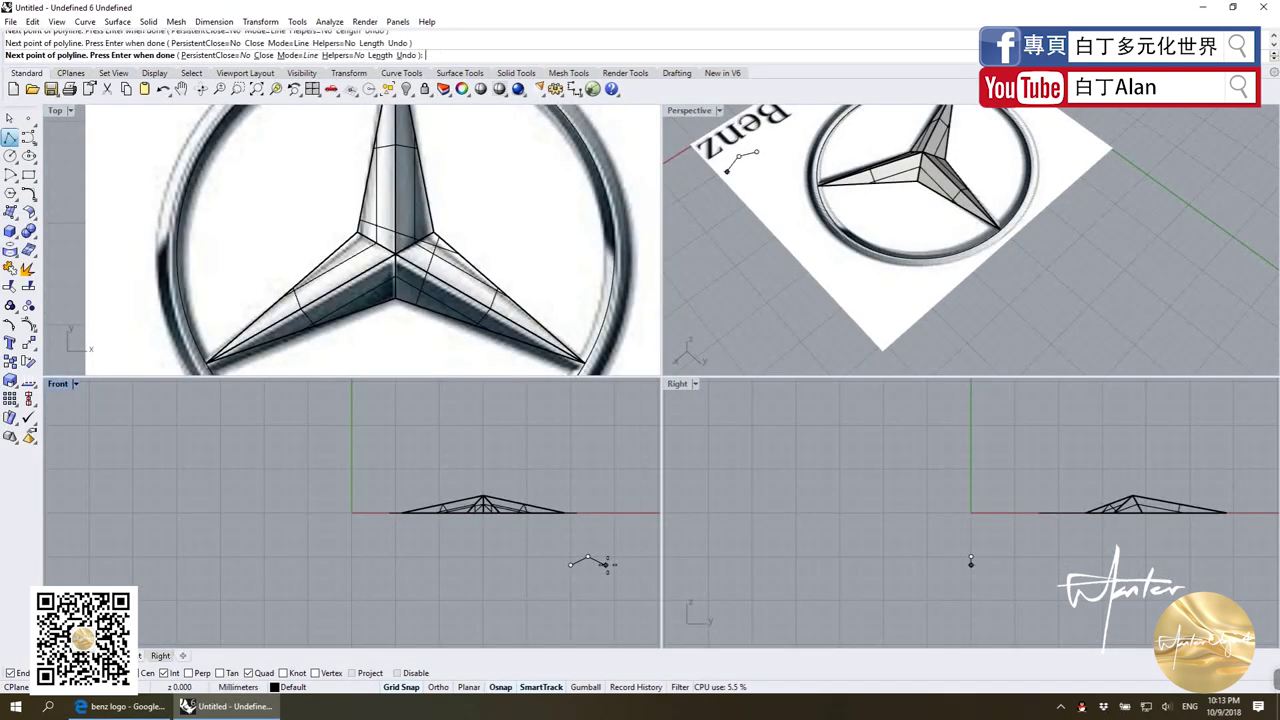
pyautogui.moveTo(587, 557); pyautogui.dragTo(570, 515)
# Step: Lift the profile curve above the star, undoing an accidental point drag
pyautogui.scroll(5, 570, 517)
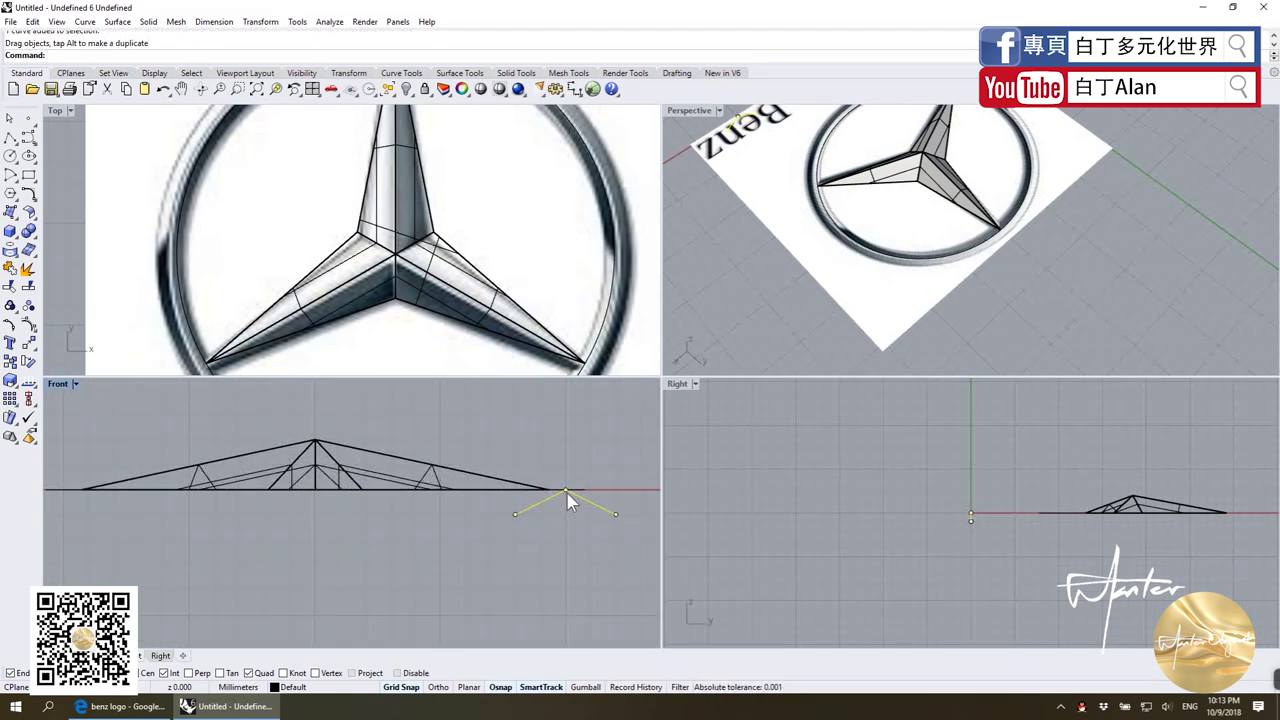
pyautogui.scroll(-3, 452, 288)
pyautogui.scroll(5, 424, 178)
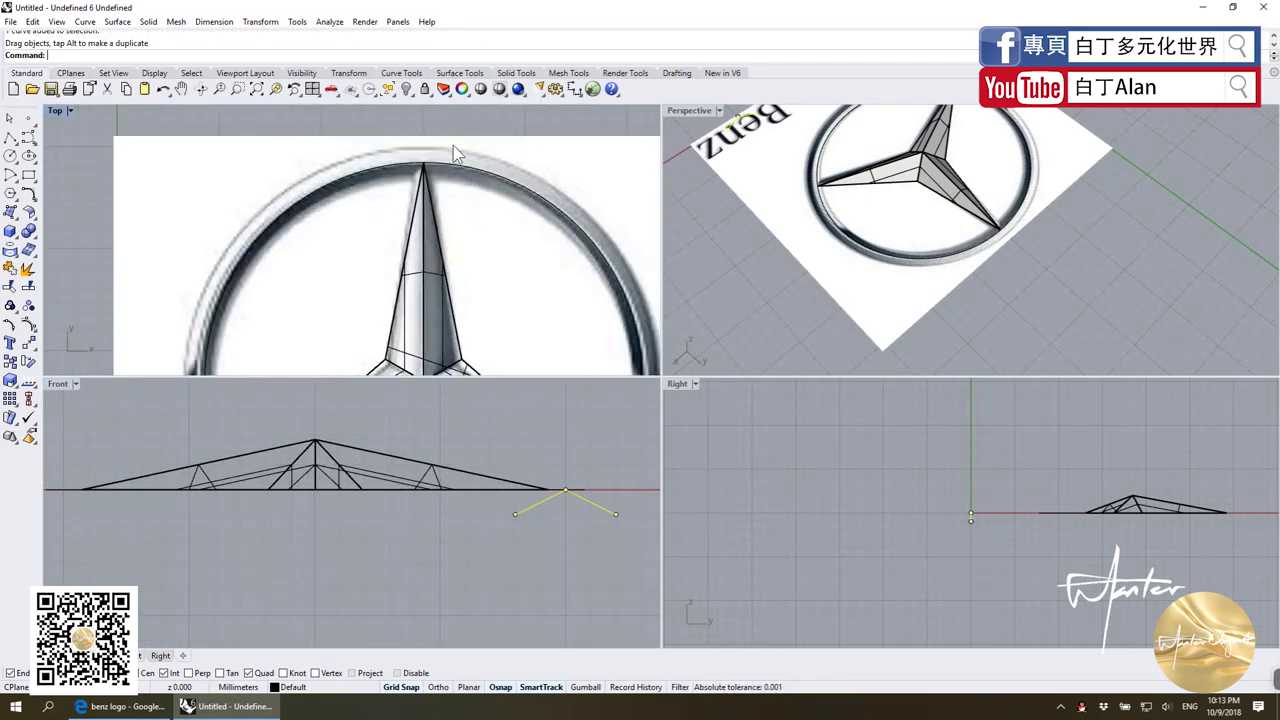
pyautogui.scroll(-2, 990, 535)
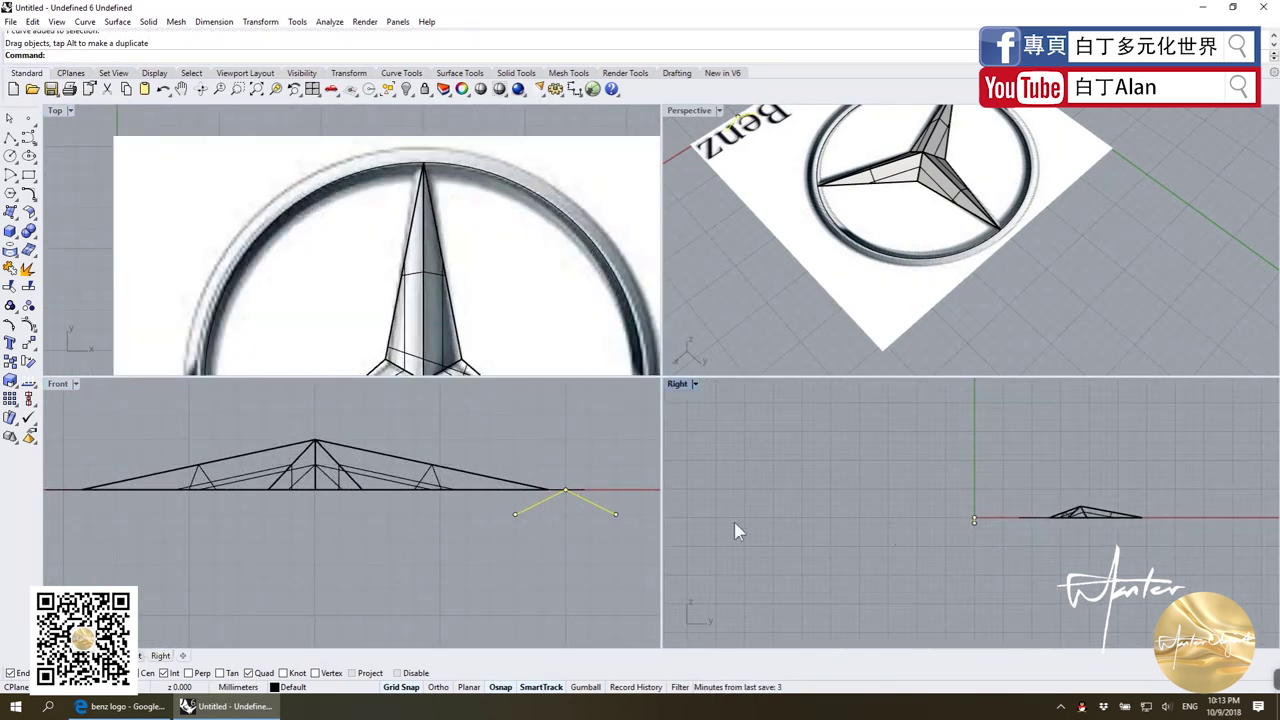
pyautogui.scroll(-2, 316, 279)
pyautogui.scroll(-1, 316, 279)
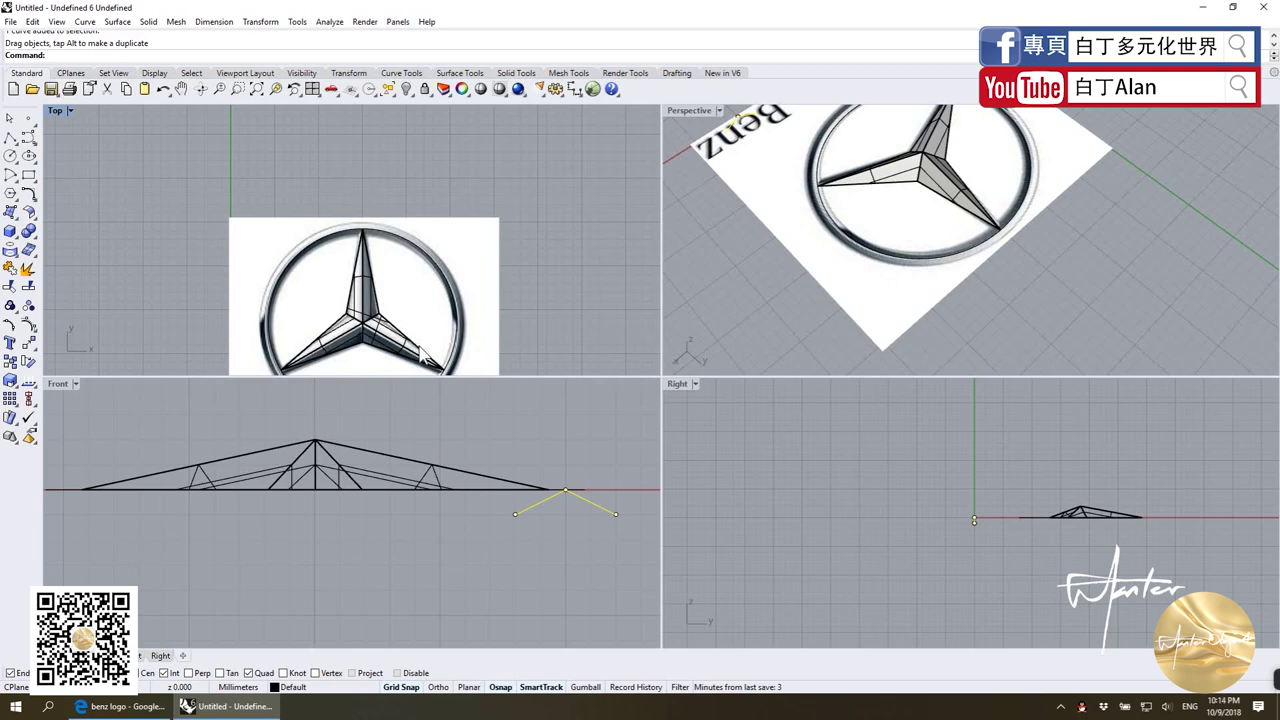
pyautogui.click(592, 505)
pyautogui.scroll(-2, 440, 268)
pyautogui.scroll(3, 435, 272)
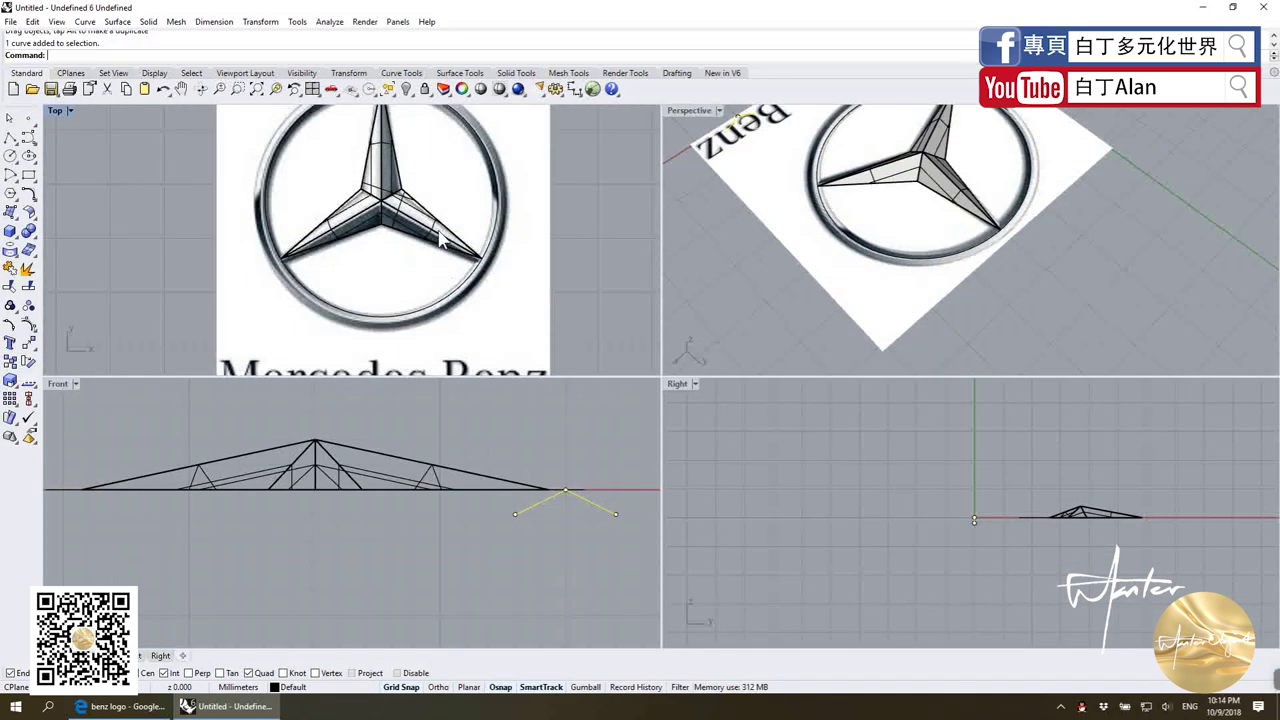
pyautogui.scroll(-3, 440, 240)
pyautogui.scroll(-5, 900, 300)
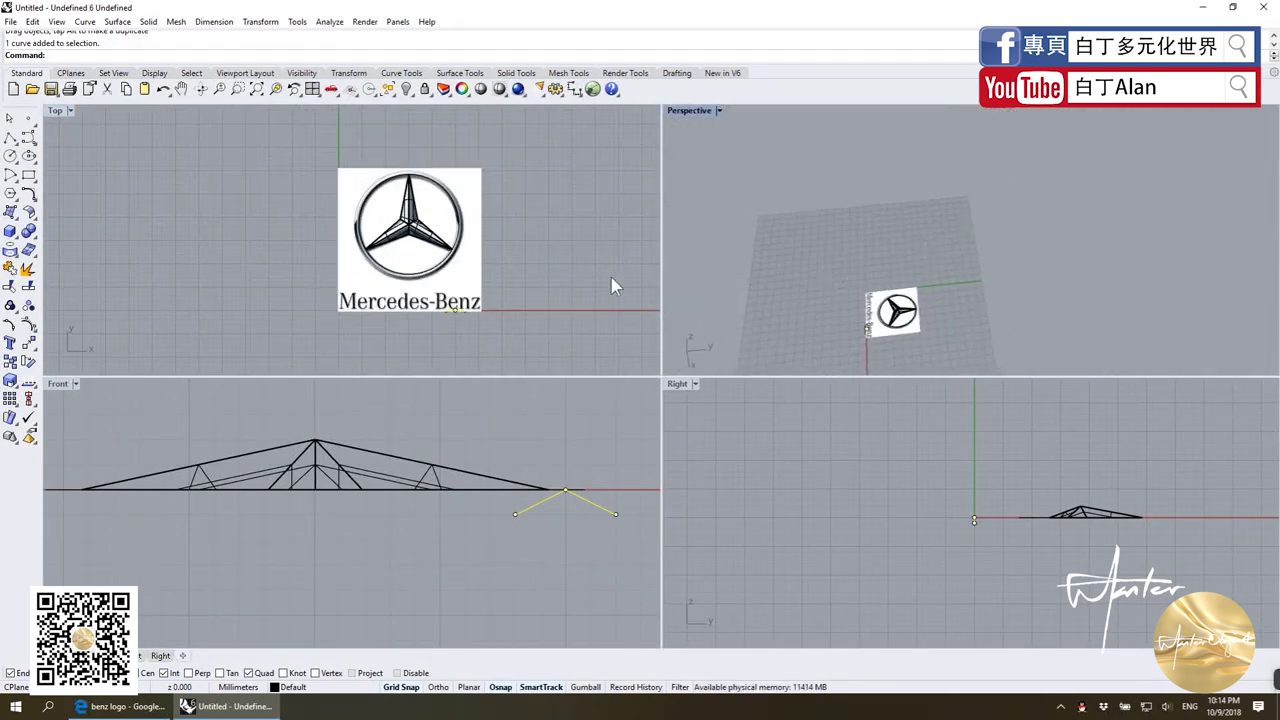
pyautogui.scroll(-3, 310, 340)
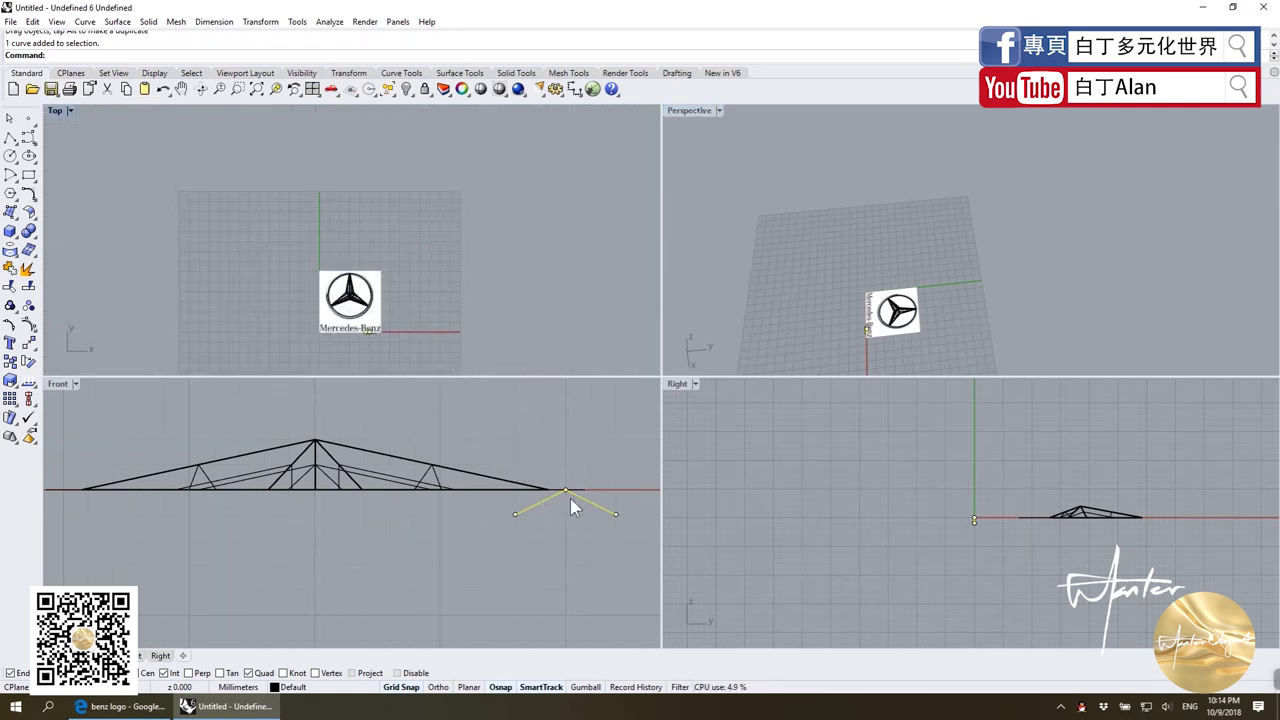
pyautogui.moveTo(570, 505); pyautogui.dragTo(545, 428)
pyautogui.scroll(3, 328, 345)
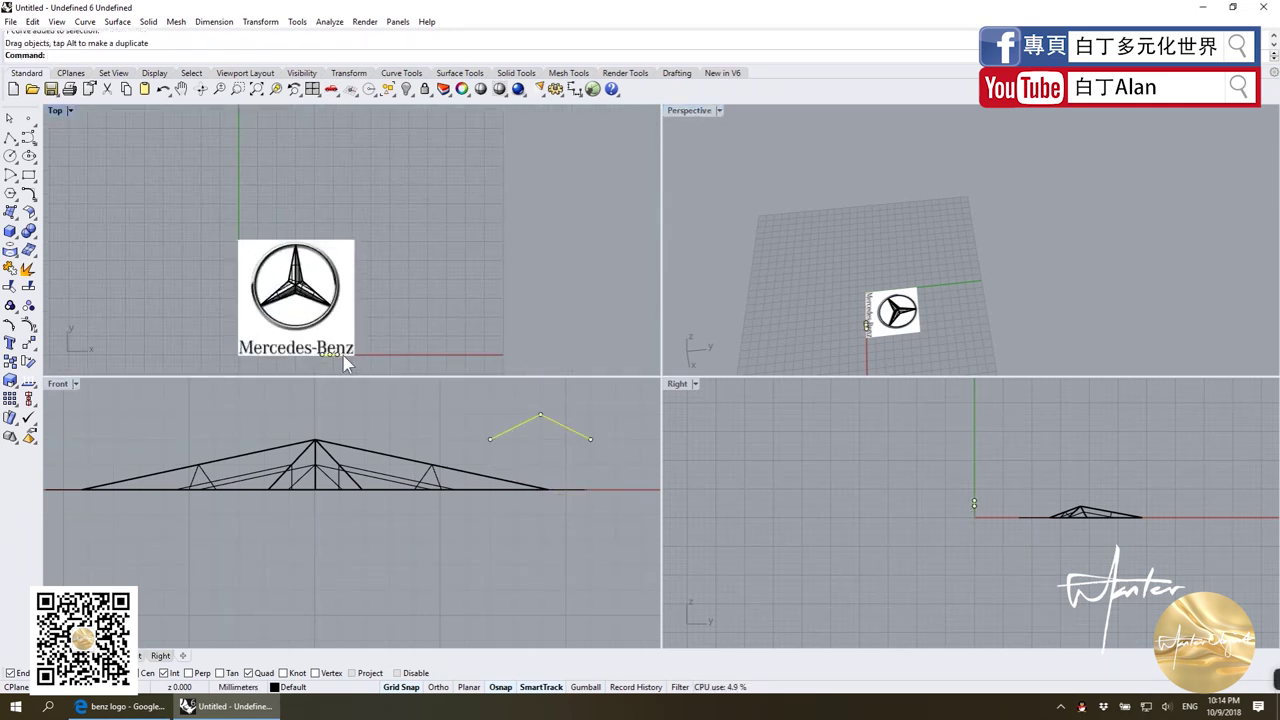
pyautogui.moveTo(343, 360); pyautogui.dragTo(334, 223)
pyautogui.scroll(4, 310, 215)
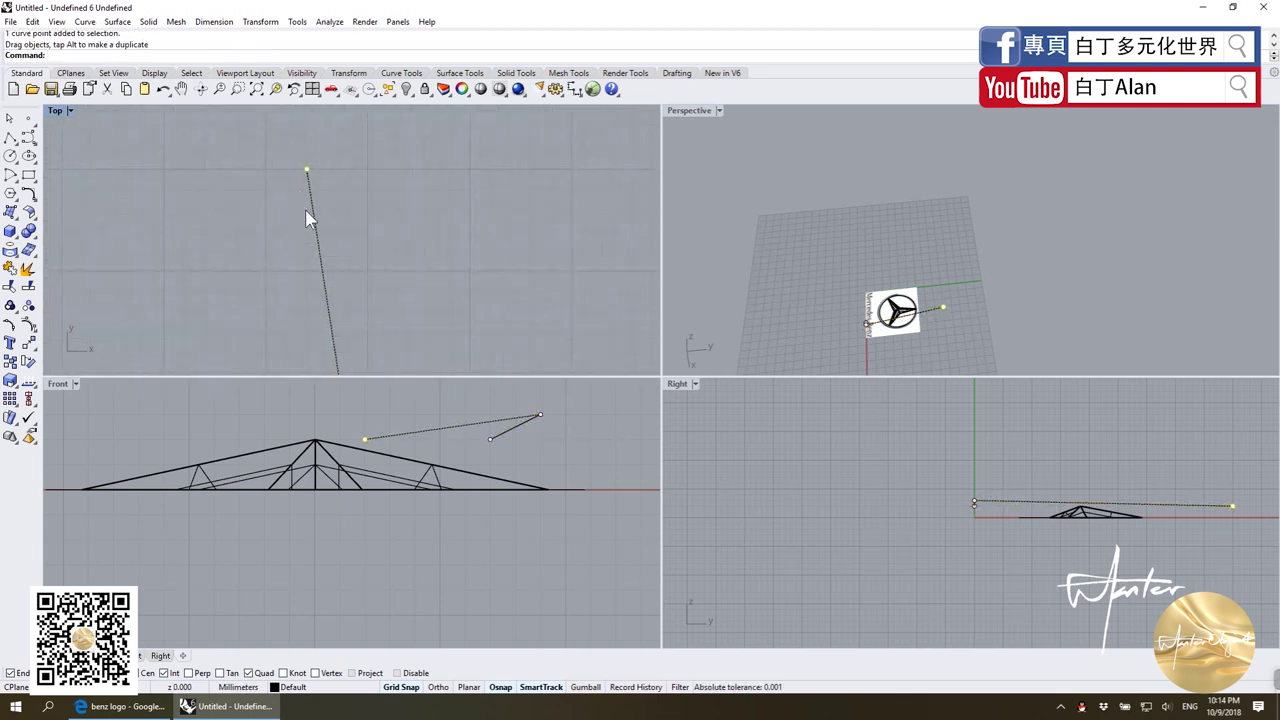
pyautogui.hotkey('ctrl', 'z')
pyautogui.hotkey('ctrl', 'z')
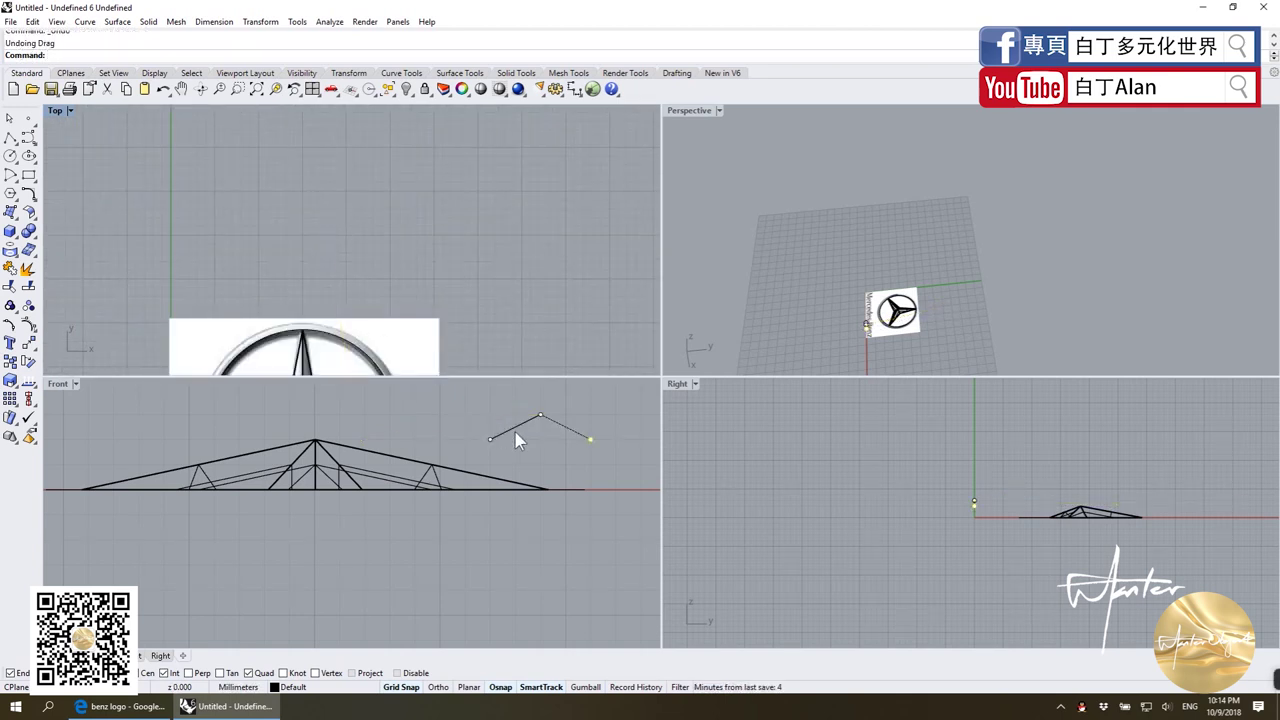
# Step: Reselect the profile curve and move it beside the logo after undoing a stray point move
pyautogui.click(520, 428)
pyautogui.scroll(-5, 410, 300)
pyautogui.scroll(-3, 410, 347)
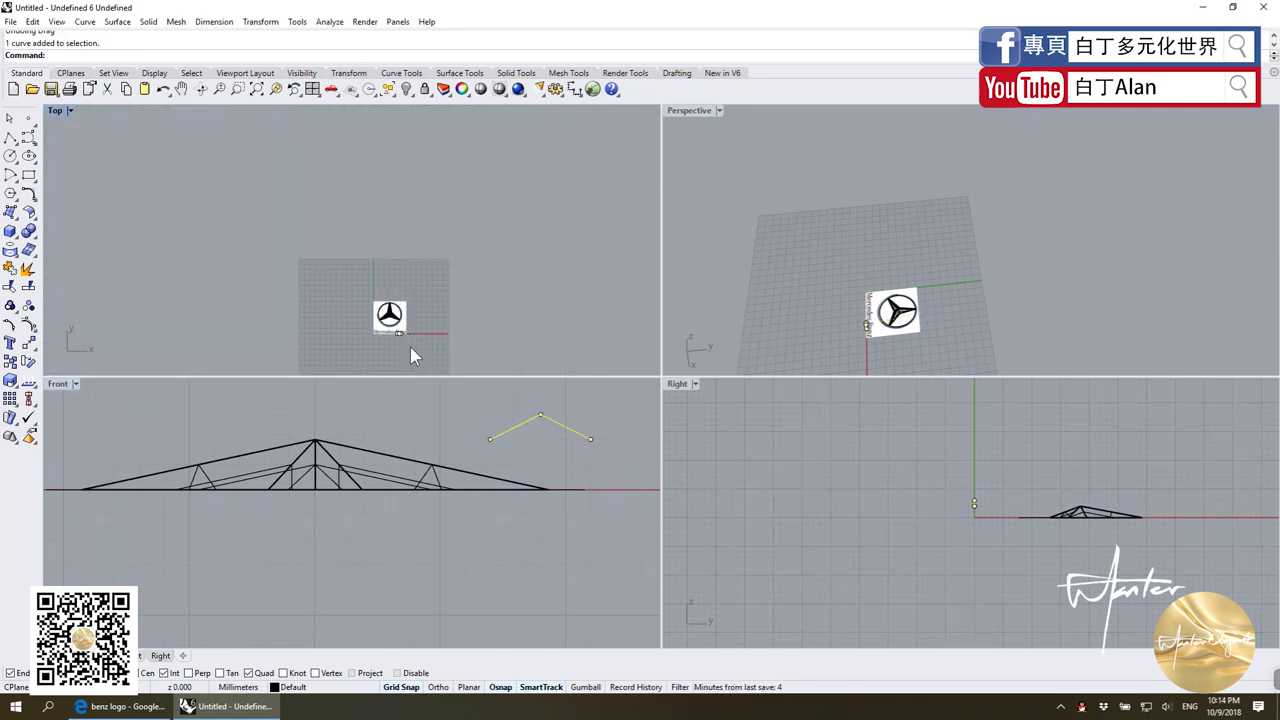
pyautogui.scroll(4, 400, 340)
pyautogui.scroll(2, 395, 332)
pyautogui.moveTo(388, 328); pyautogui.dragTo(385, 168)
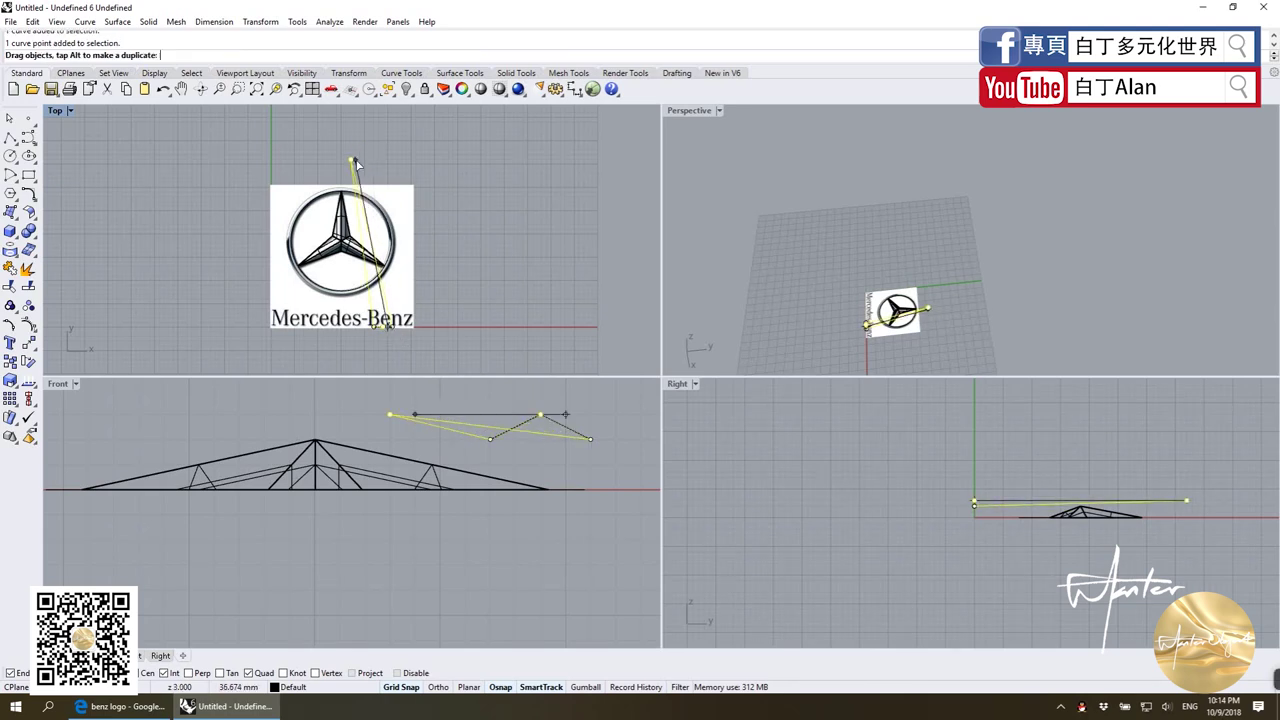
pyautogui.hotkey('ctrl', 'z')
pyautogui.click(505, 430)
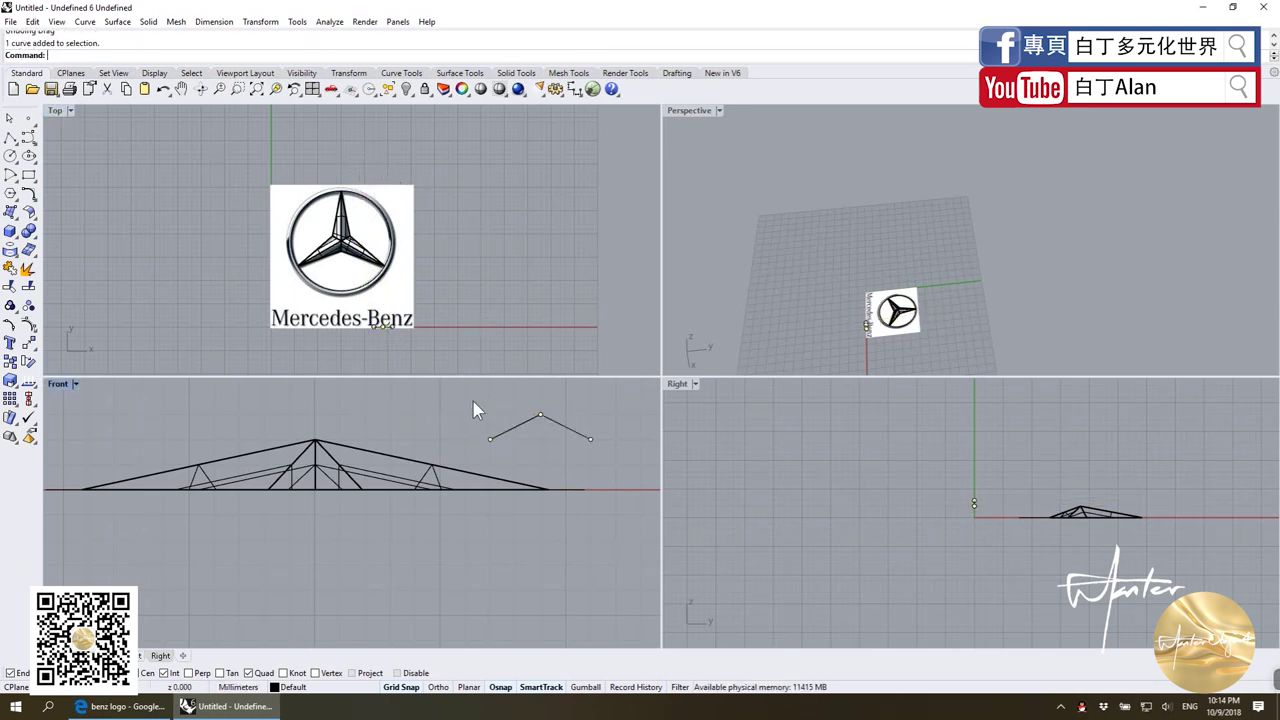
pyautogui.click(495, 436)
pyautogui.scroll(2, 395, 335)
pyautogui.moveTo(389, 325); pyautogui.dragTo(500, 278)
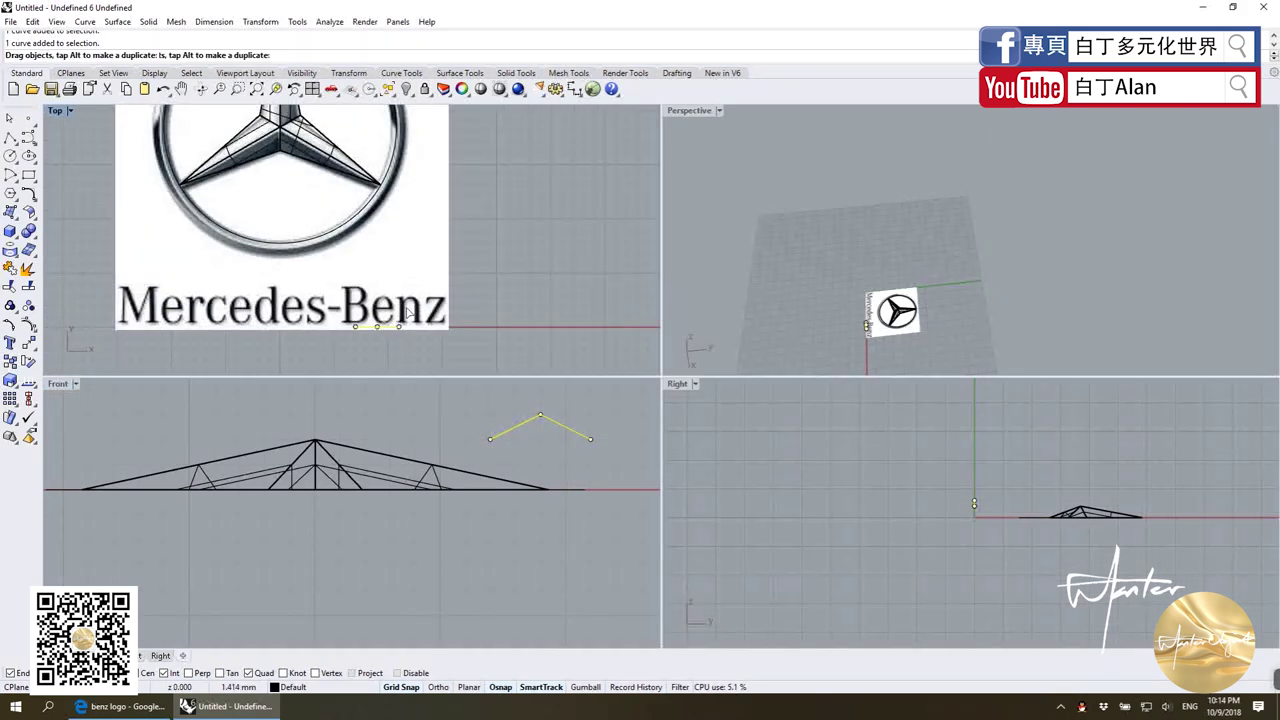
pyautogui.scroll(-3, 500, 278)
pyautogui.scroll(4, 500, 278)
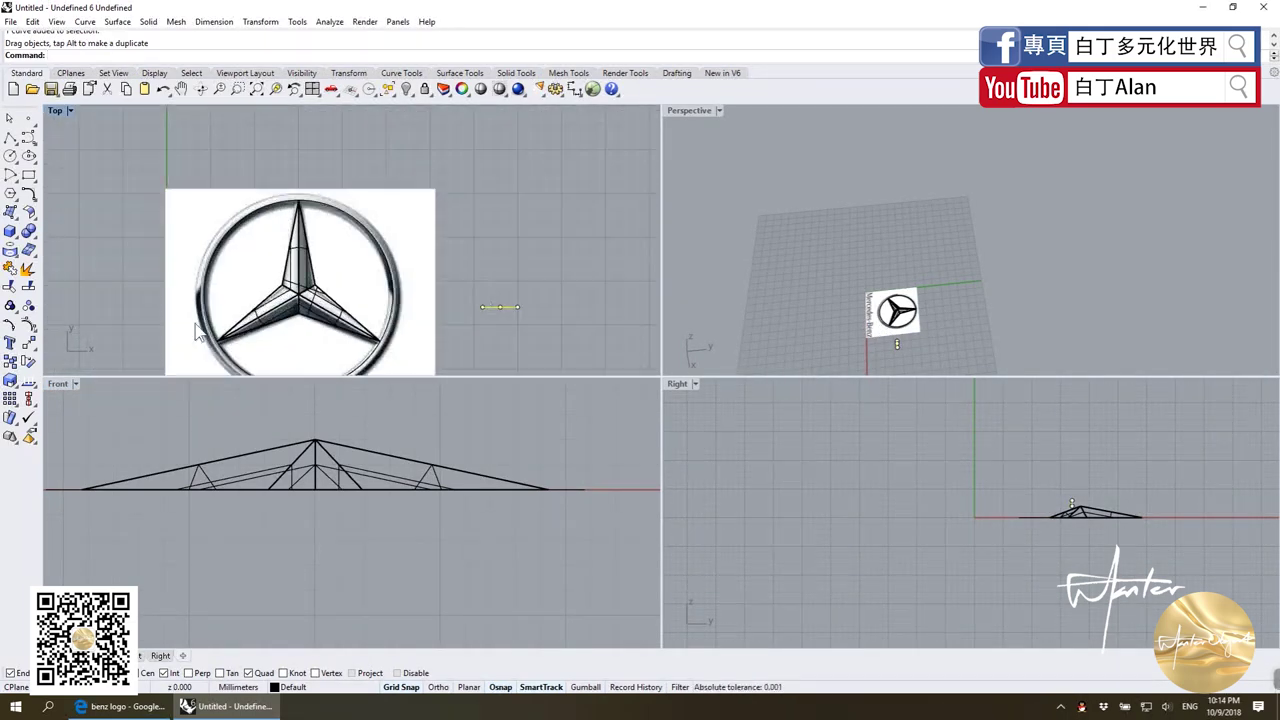
# Step: Move the profile curve just above the logo's top and rotate it 90° to vertical
pyautogui.click(28, 345)
pyautogui.click(482, 306)
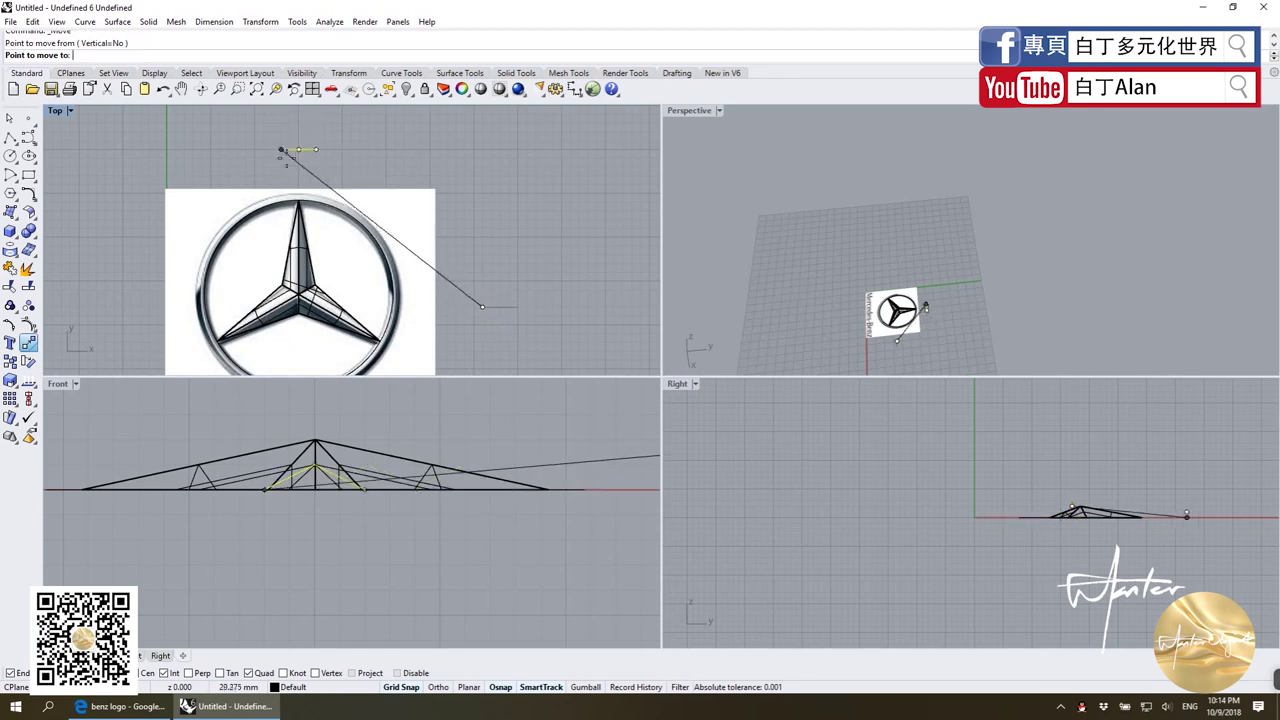
pyautogui.click(307, 166)
pyautogui.click(28, 362)
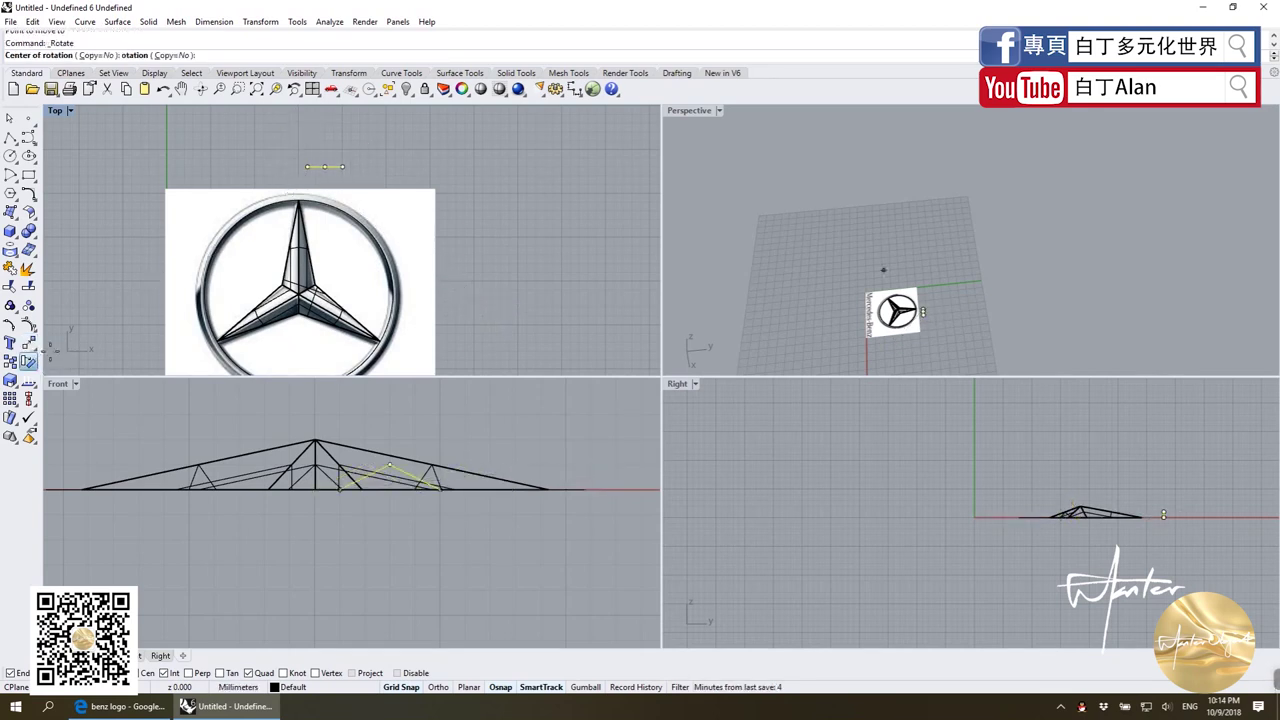
pyautogui.click(307, 166)
pyautogui.click(395, 166)
pyautogui.click(312, 140)
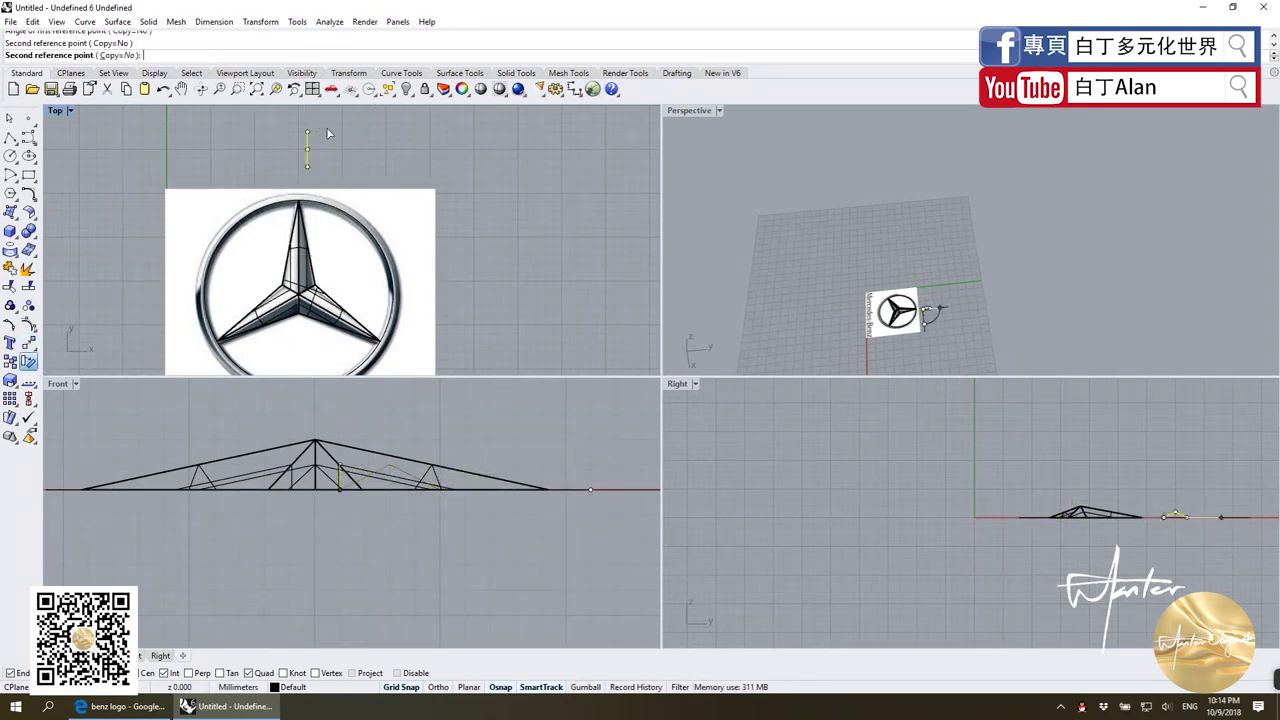
pyautogui.scroll(2, 312, 145)
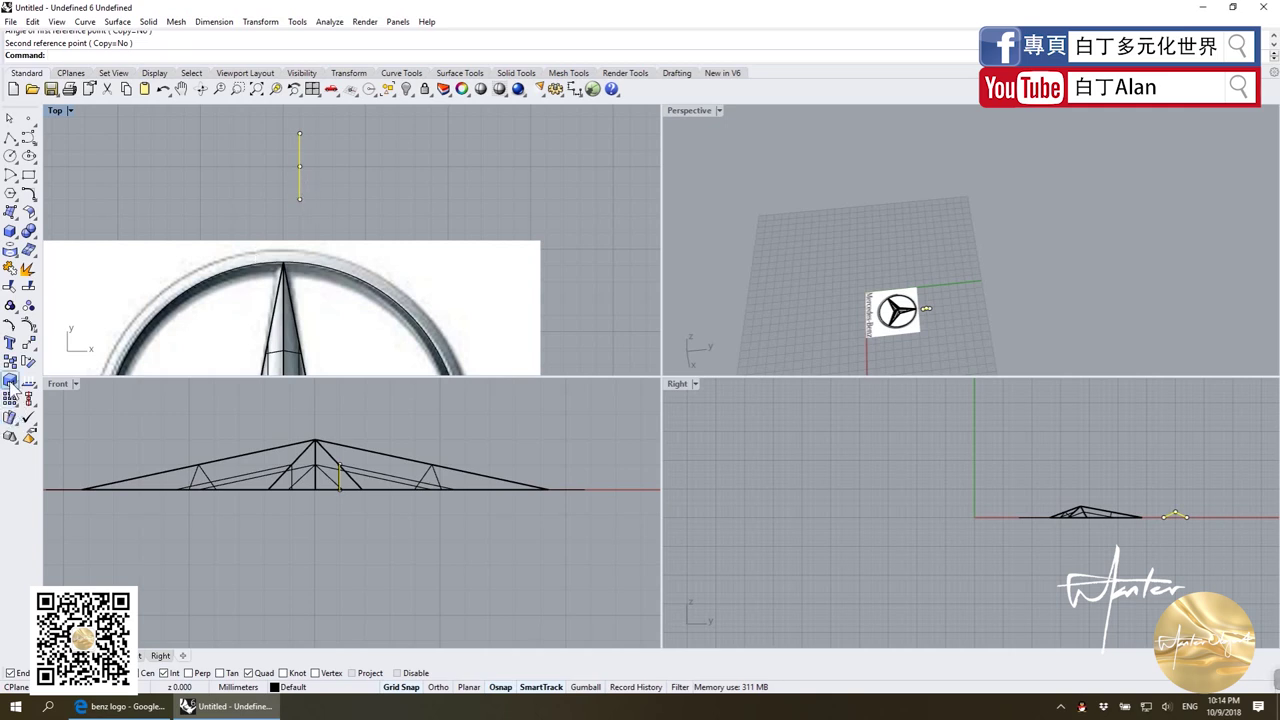
# Step: Scale the curve to half its length and drag it onto the top of the circle
pyautogui.click(10, 382)
pyautogui.click(300, 198)
pyautogui.click(300, 133)
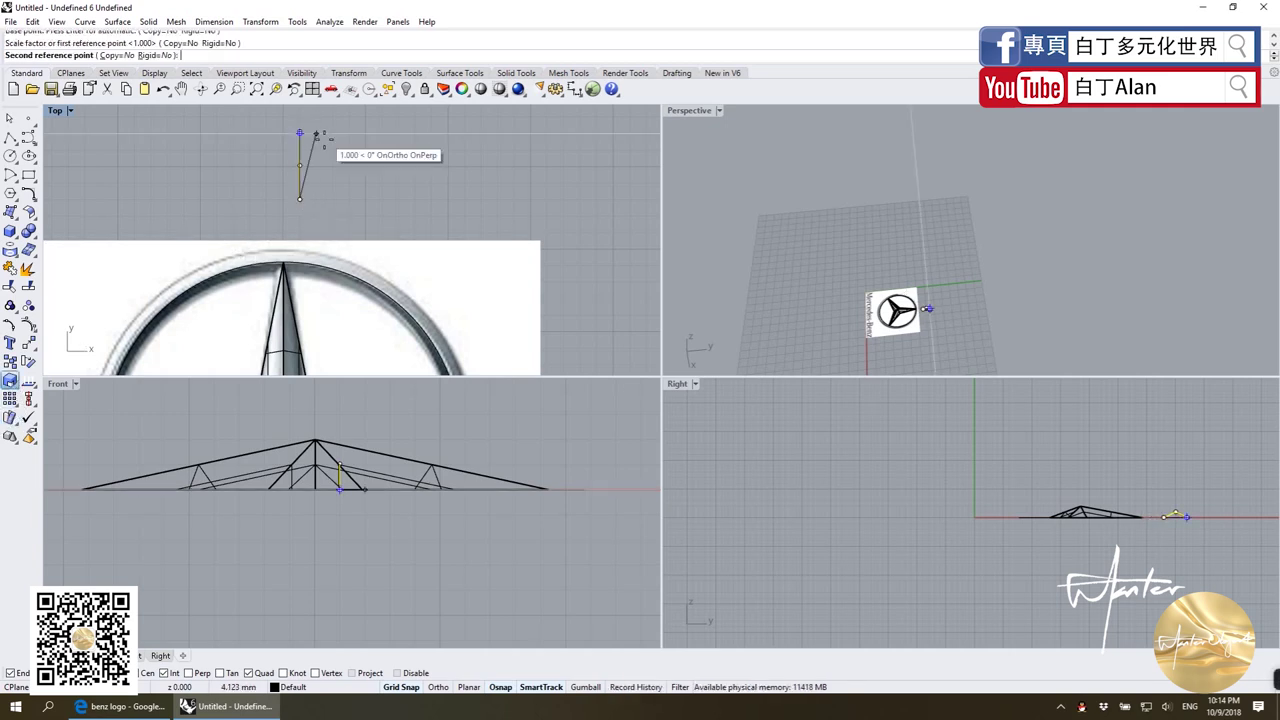
pyautogui.click(300, 166)
pyautogui.moveTo(306, 174)
pyautogui.mouseDown()
pyautogui.moveTo(278, 231)
pyautogui.moveTo(283, 250)
pyautogui.mouseUp()
pyautogui.scroll(2, 300, 236)
pyautogui.scroll(2, 300, 236)
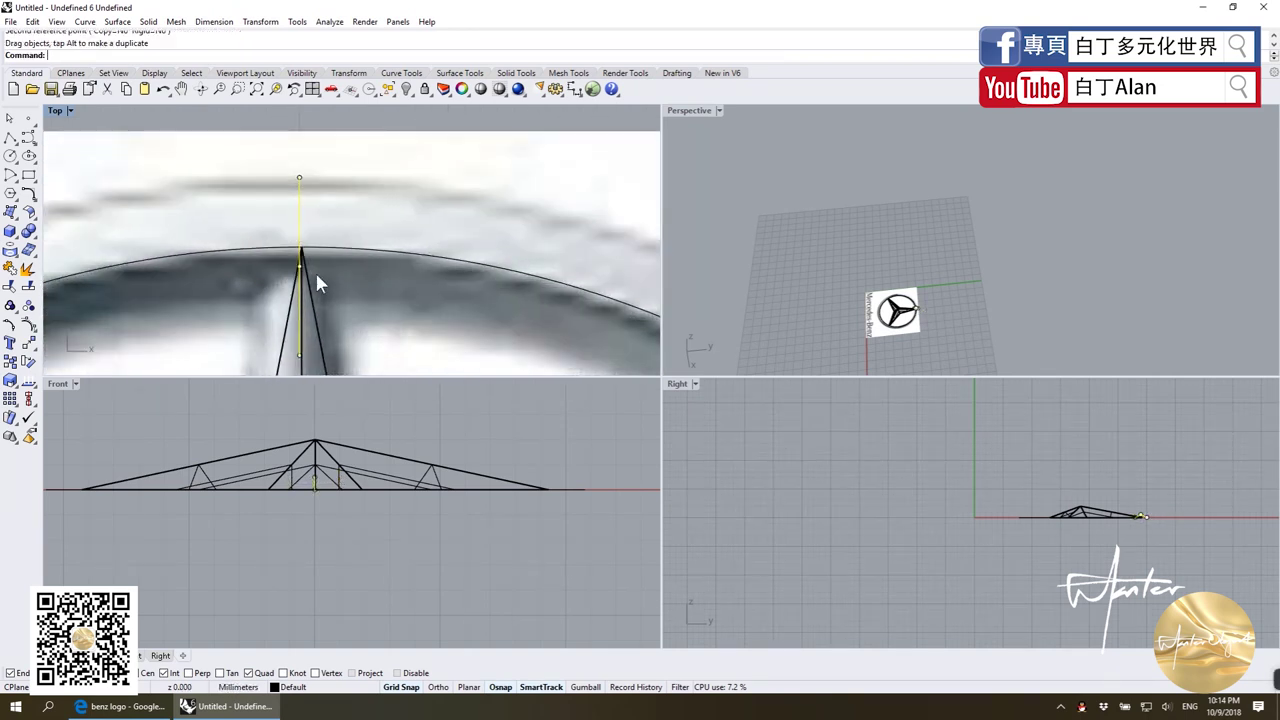
# Step: Reselect the small peak profile curve in the Right view
pyautogui.scroll(2, 1161, 546)
pyautogui.scroll(3, 1121, 511)
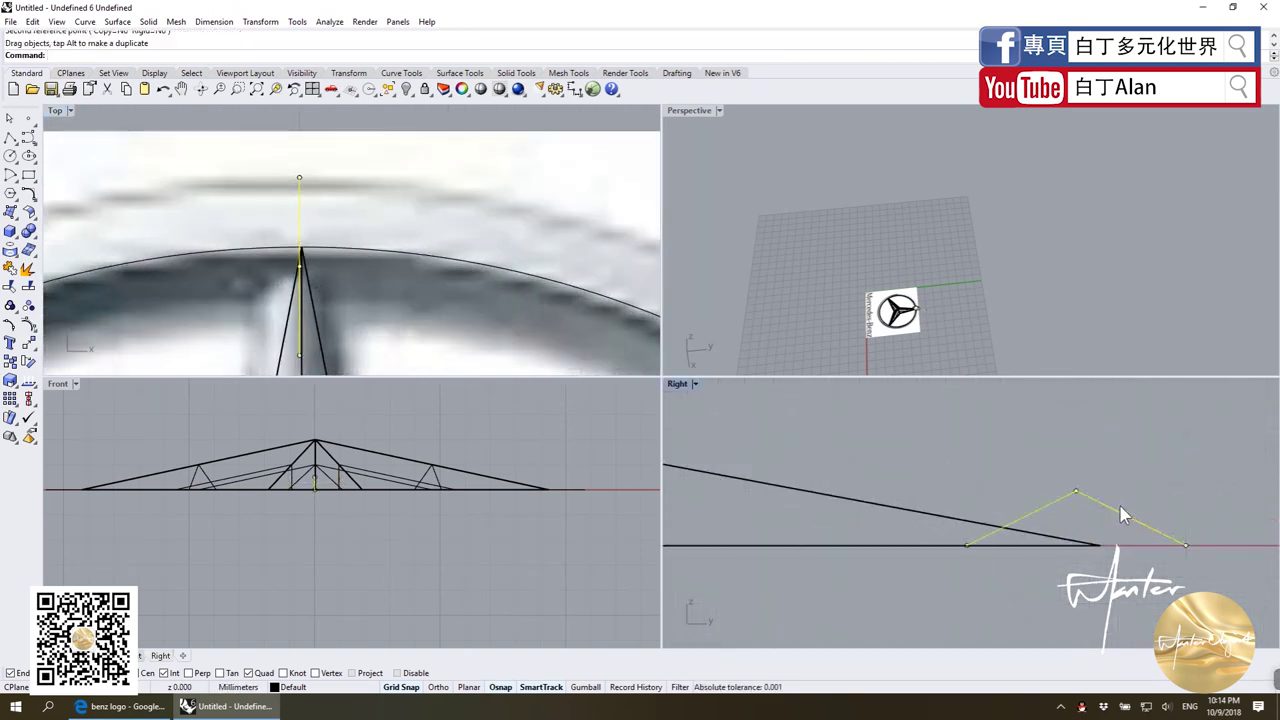
pyautogui.press('Escape')
pyautogui.click(1077, 499)
pyautogui.scroll(-4, 963, 449)
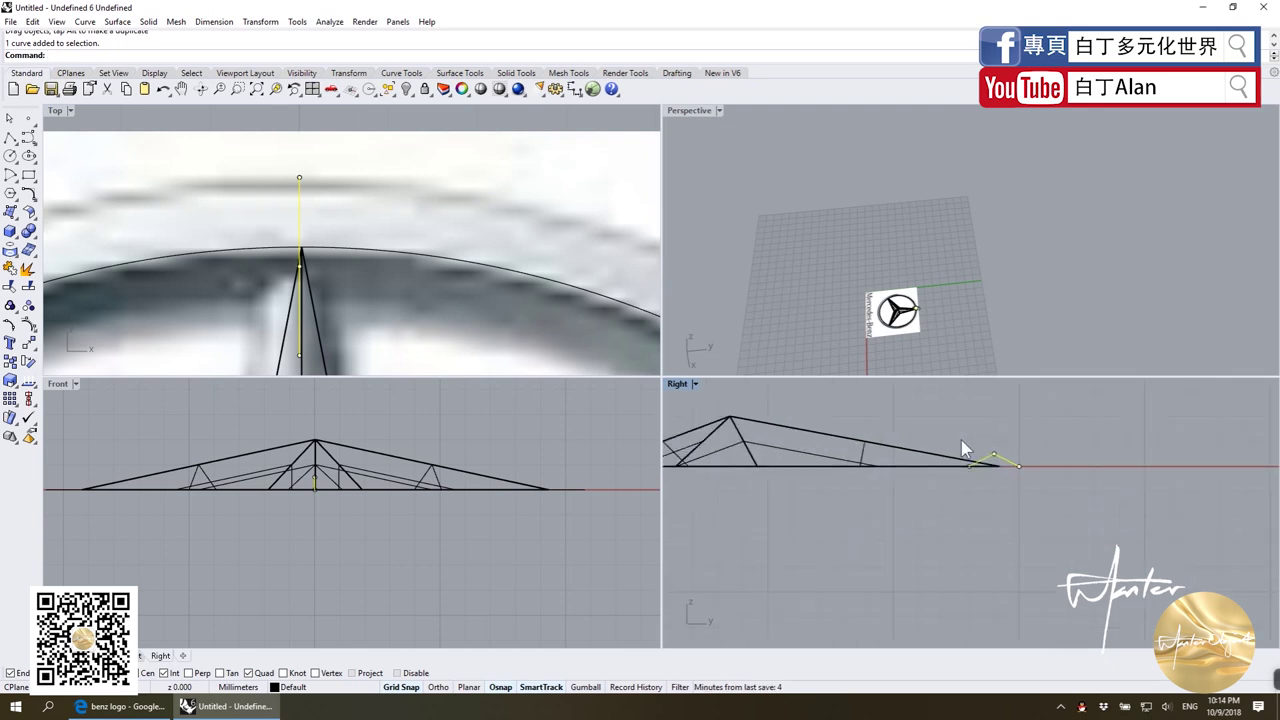
pyautogui.scroll(3, 913, 337)
pyautogui.scroll(3, 913, 337)
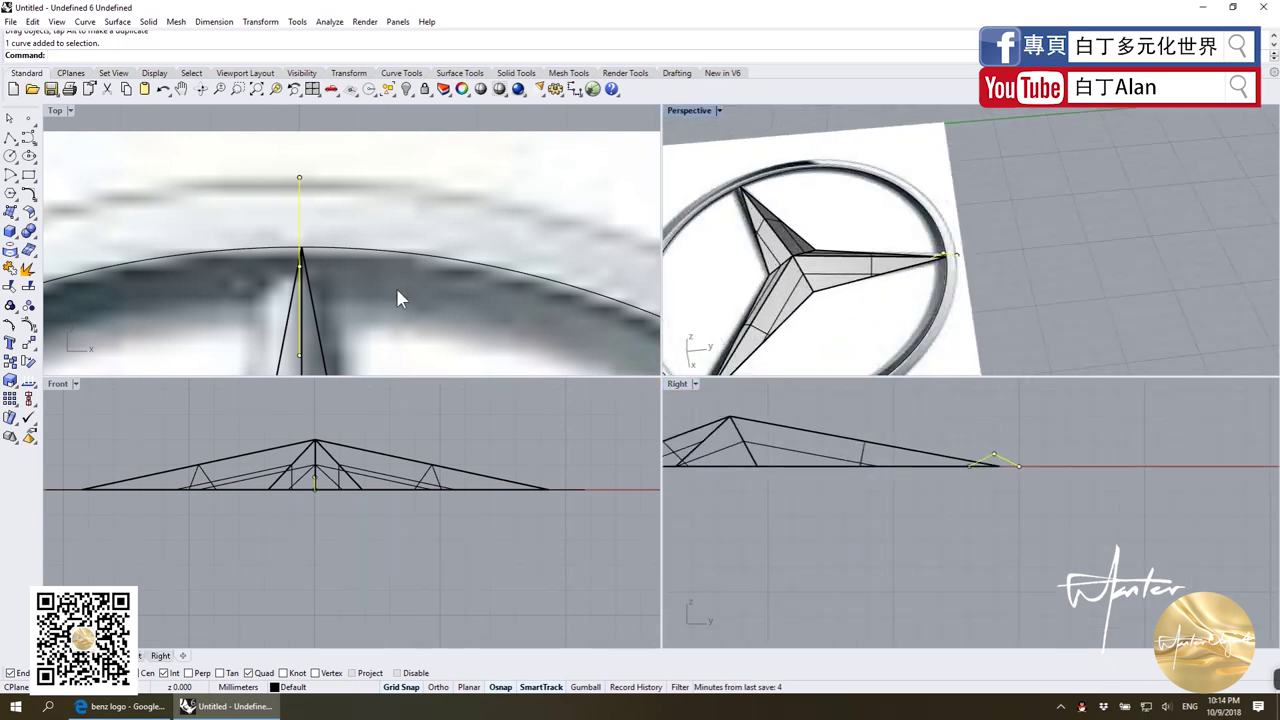
# Step: Draw a closed box-shaped polyline beneath the peak, starting at the curve's end point
pyautogui.click(10, 140)
pyautogui.click(970, 466)
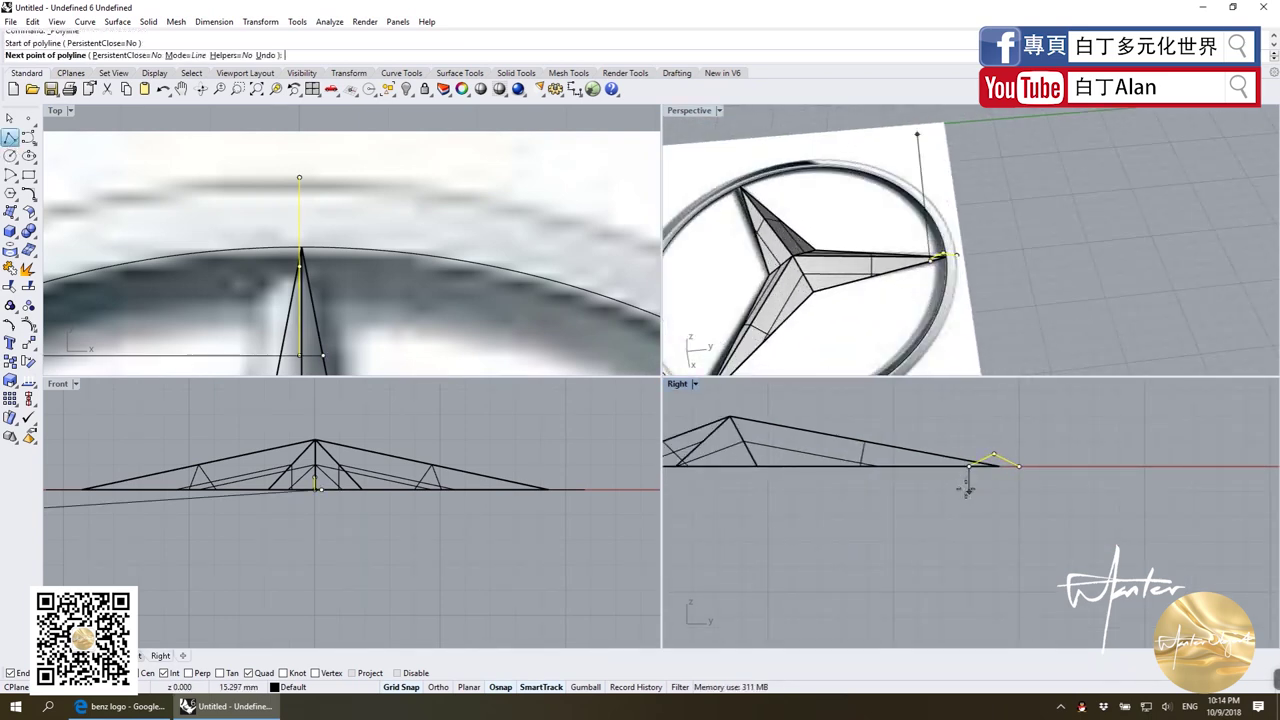
pyautogui.click(968, 490)
pyautogui.click(1018, 490)
pyautogui.click(1018, 466)
pyautogui.press('Return')
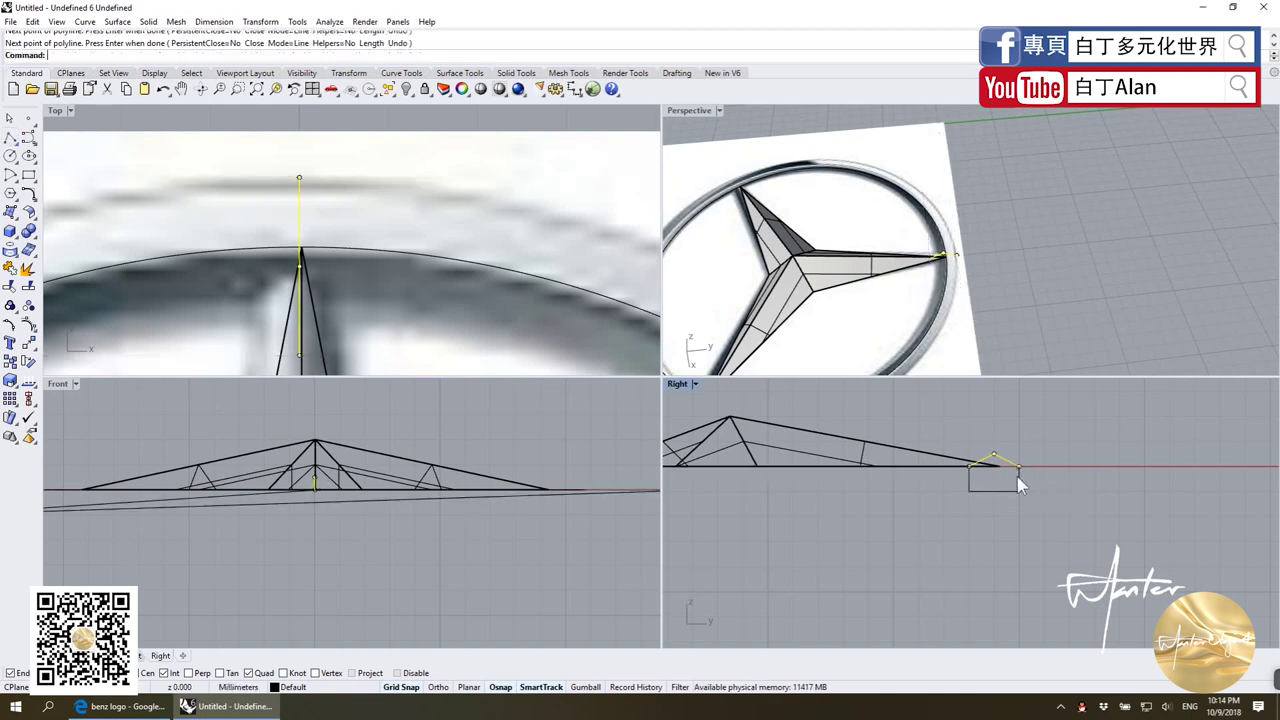
# Step: Try joining the new box profile with the long rail curve
pyautogui.click(1020, 484)
pyautogui.click(1010, 468)
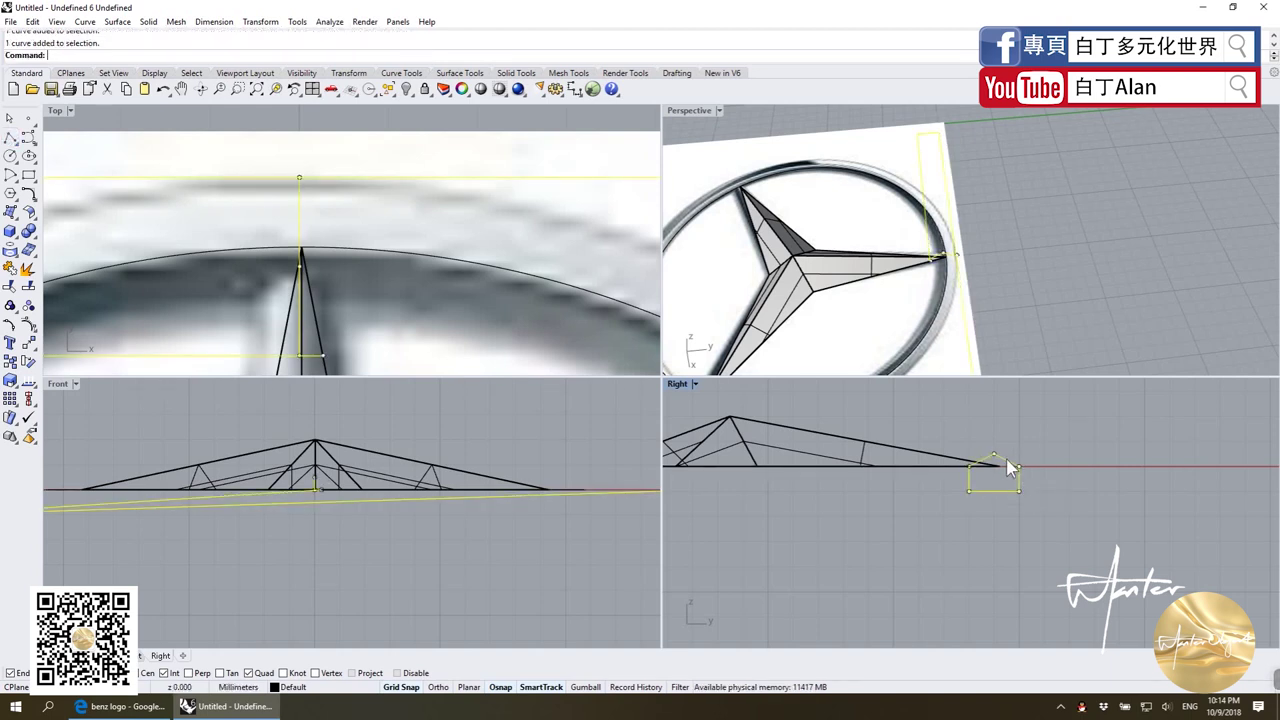
pyautogui.click(10, 270)
# Step: Window-select the logo reference image plane and nearby curves in a maximized Perspective view
pyautogui.press('Escape')
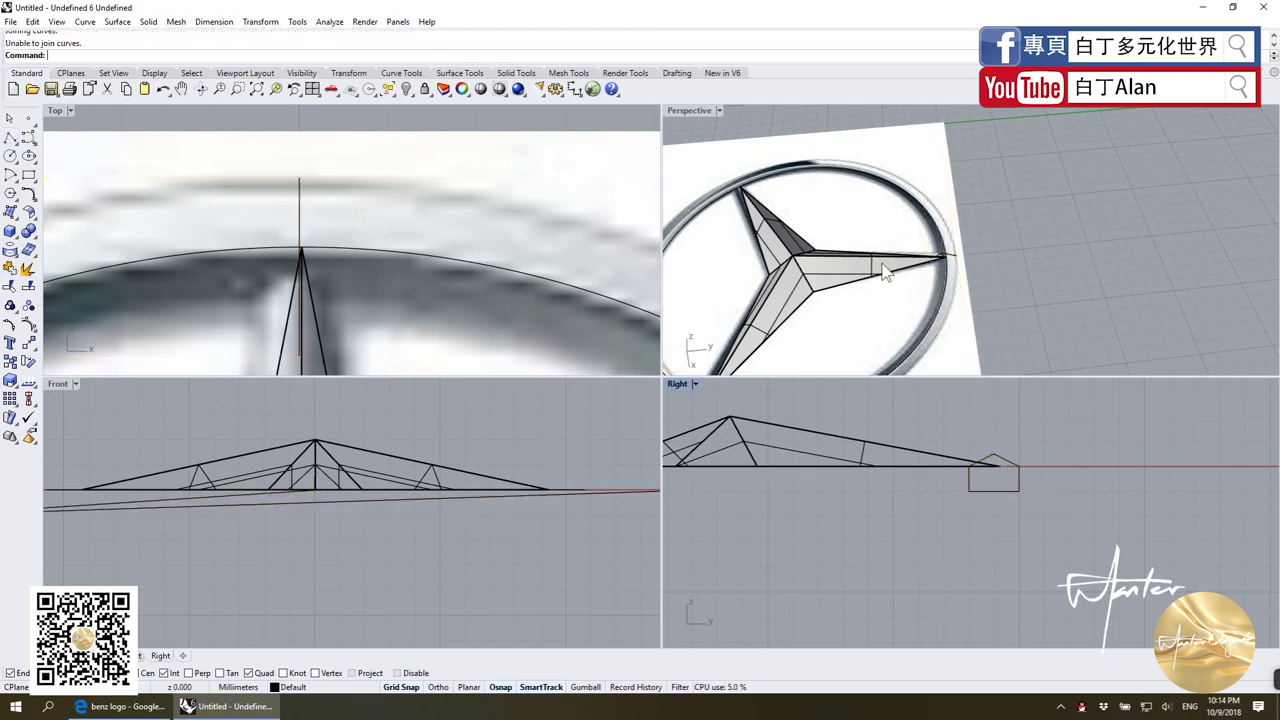
pyautogui.click(948, 260)
pyautogui.doubleClick(690, 110)
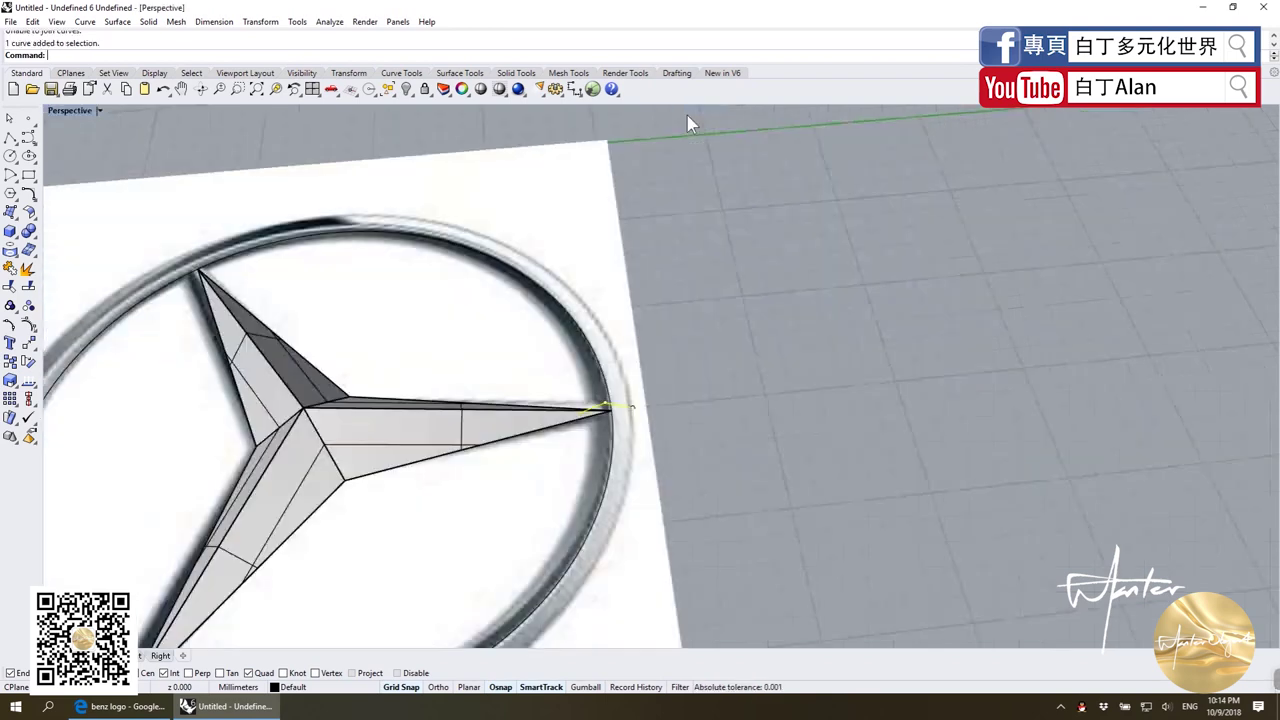
pyautogui.scroll(3, 690, 360)
pyautogui.moveTo(567, 474); pyautogui.dragTo(580, 485)
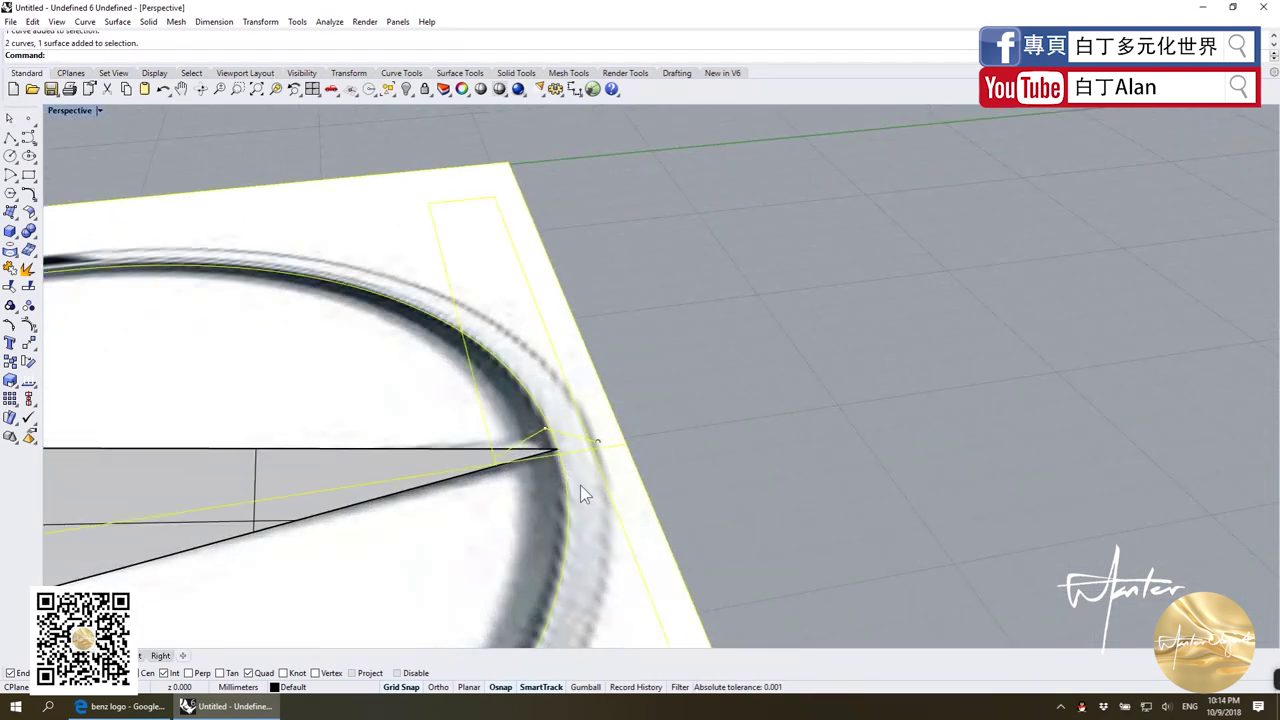
# Step: Hide the reference image, then select three corner points of the long box profile
pyautogui.click(405, 89)
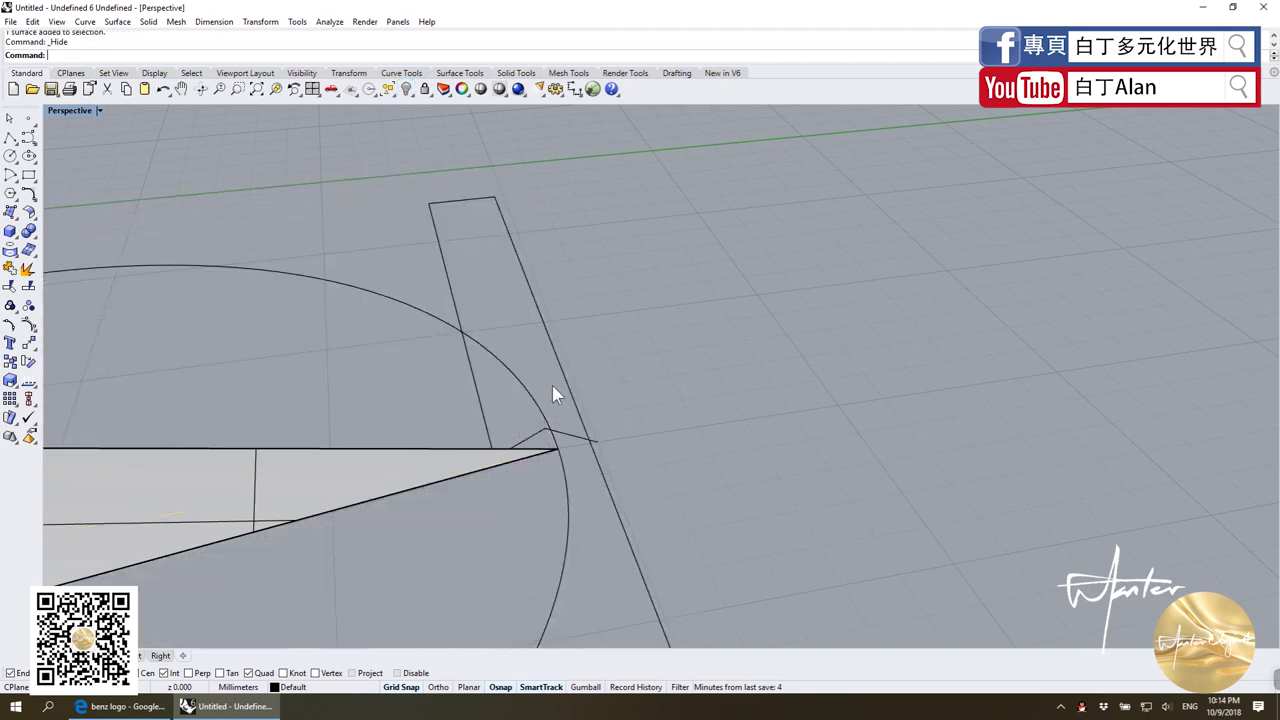
pyautogui.moveTo(557, 400)
pyautogui.mouseDown(button='right')
pyautogui.moveTo(509, 354)
pyautogui.moveTo(606, 346)
pyautogui.mouseUp(button='right')
pyautogui.click(640, 352)
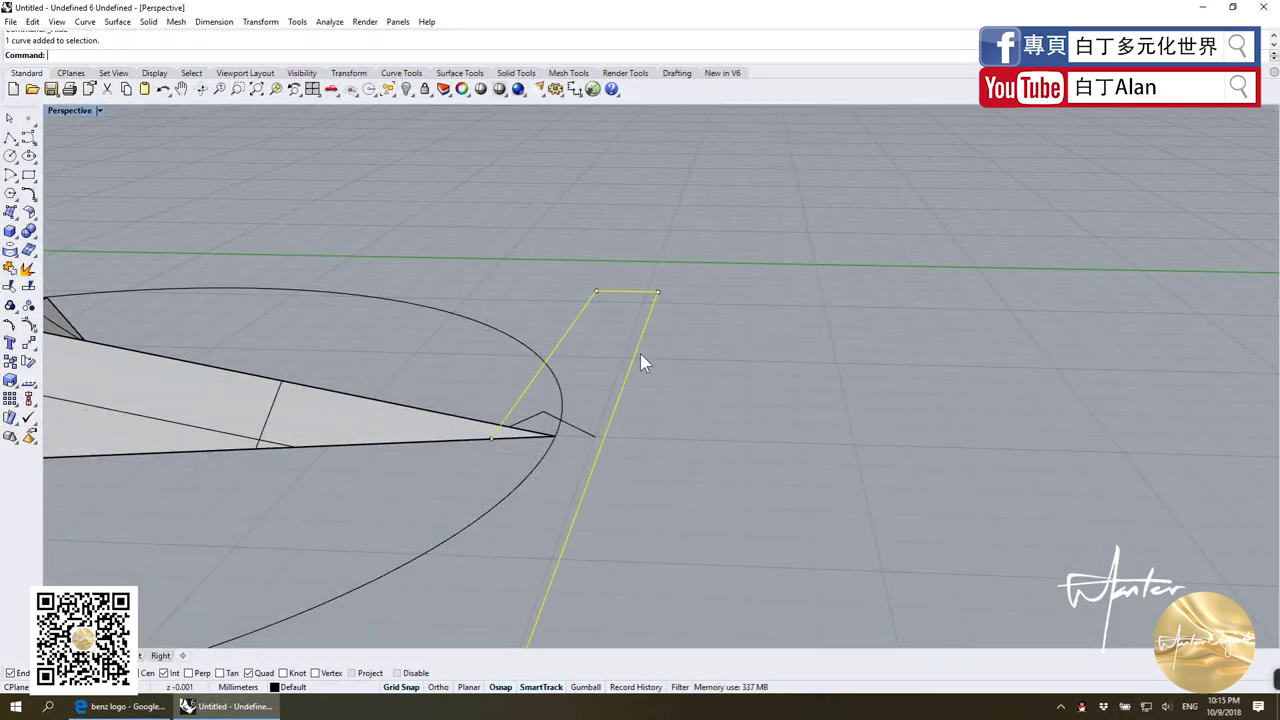
pyautogui.scroll(-5, 640, 353)
pyautogui.scroll(-2, 640, 354)
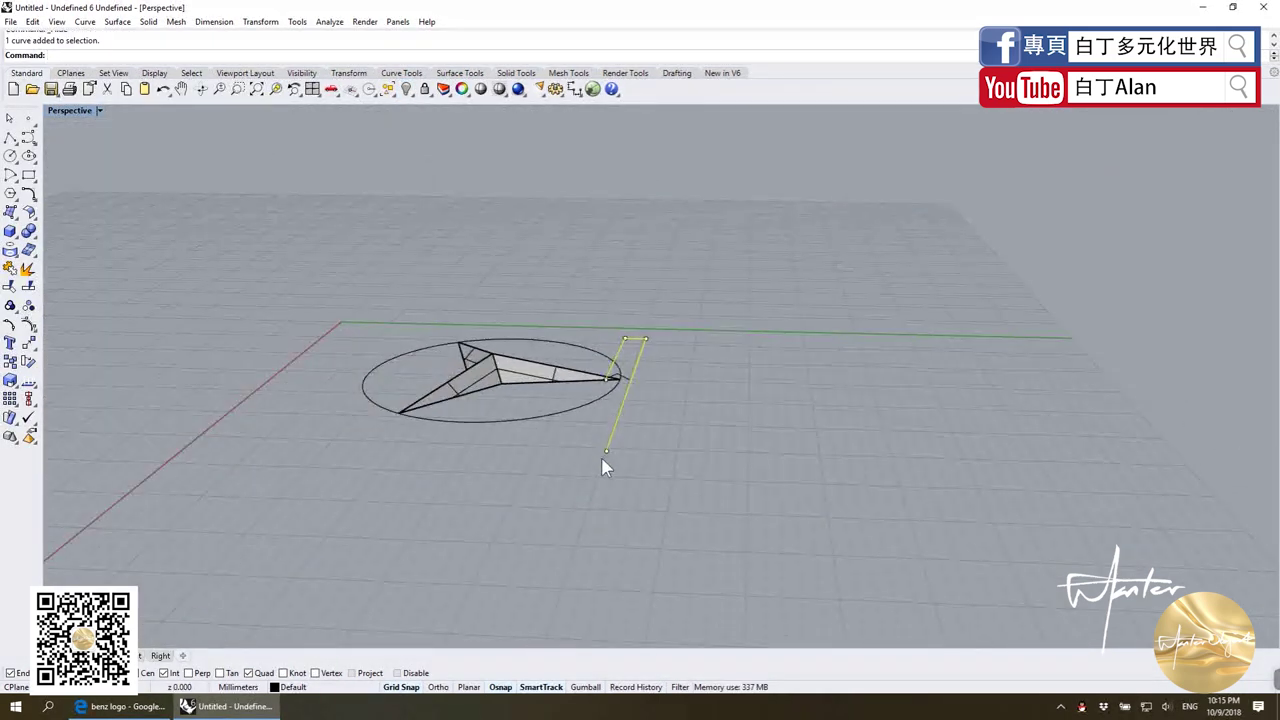
pyautogui.click(608, 453)
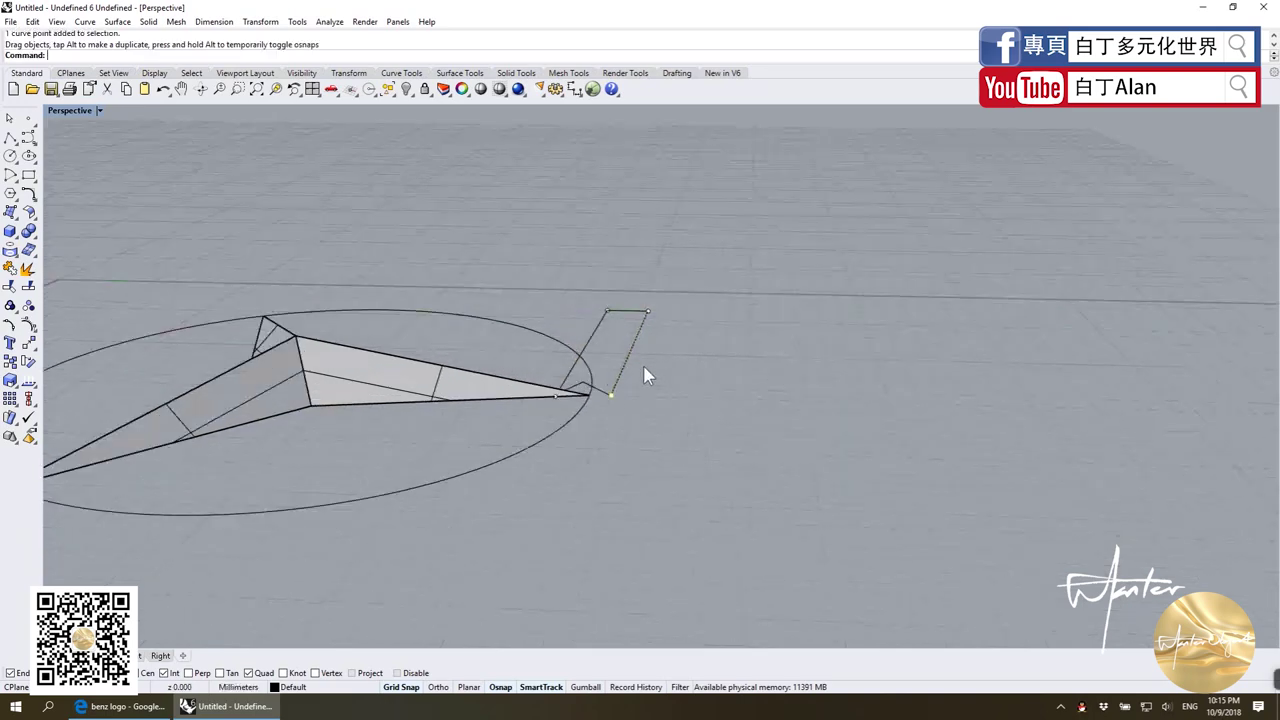
pyautogui.scroll(3, 649, 371)
pyautogui.moveTo(566, 258); pyautogui.dragTo(685, 320)
# Step: Move the selected corner points onto the truss end point in the Front view
pyautogui.doubleClick(82, 111)
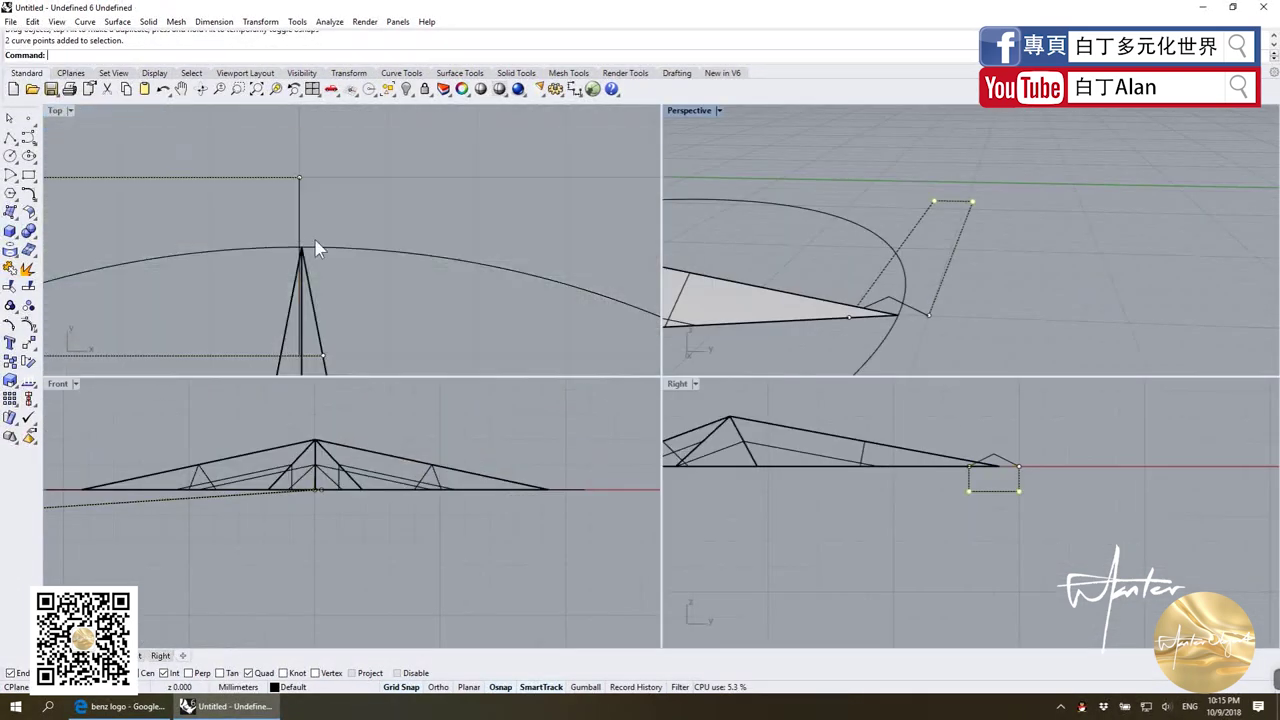
pyautogui.scroll(-2, 349, 517)
pyautogui.scroll(-2, 254, 508)
pyautogui.scroll(3, 366, 527)
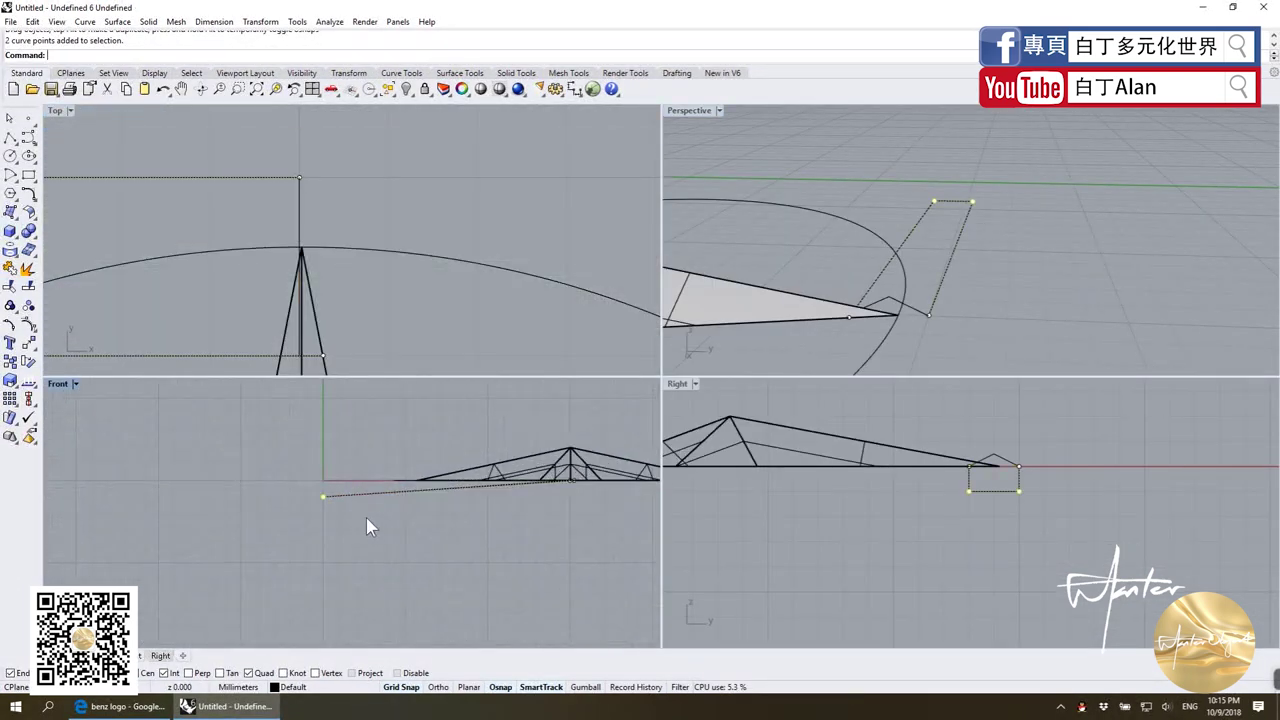
pyautogui.moveTo(325, 503)
pyautogui.mouseDown()
pyautogui.moveTo(569, 483)
pyautogui.moveTo(569, 504)
pyautogui.mouseUp()
# Step: Nudge one remaining control point of the box profile into alignment below the peak
pyautogui.scroll(2, 586, 491)
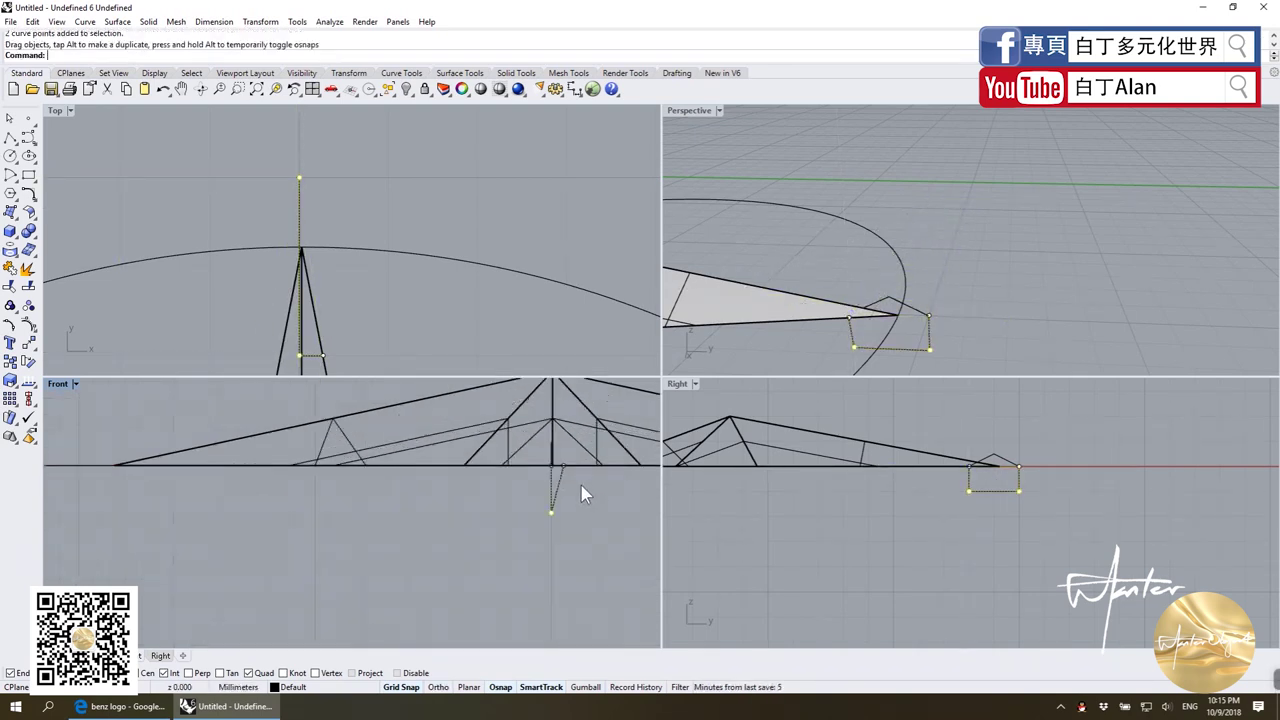
pyautogui.scroll(2, 586, 491)
pyautogui.scroll(2, 903, 343)
pyautogui.scroll(2, 857, 223)
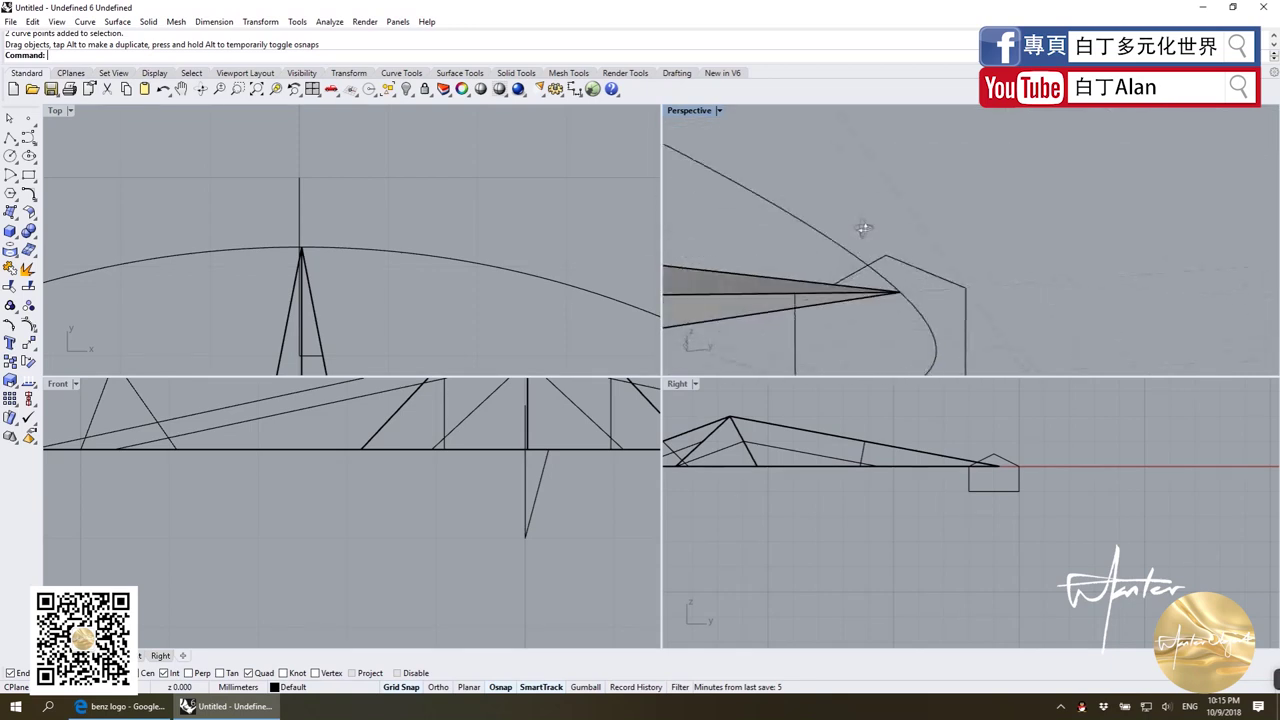
pyautogui.scroll(2, 848, 236)
pyautogui.scroll(1, 808, 294)
pyautogui.click(781, 302)
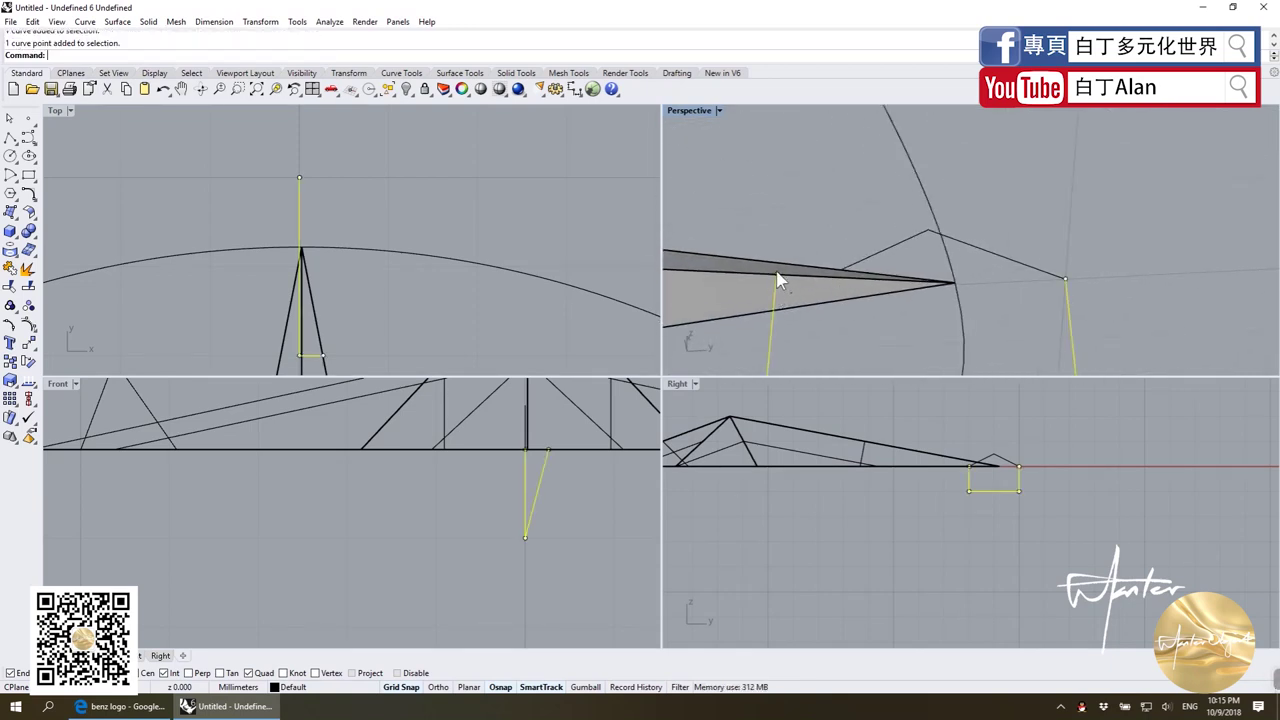
pyautogui.click(777, 276)
pyautogui.moveTo(777, 276); pyautogui.dragTo(782, 305)
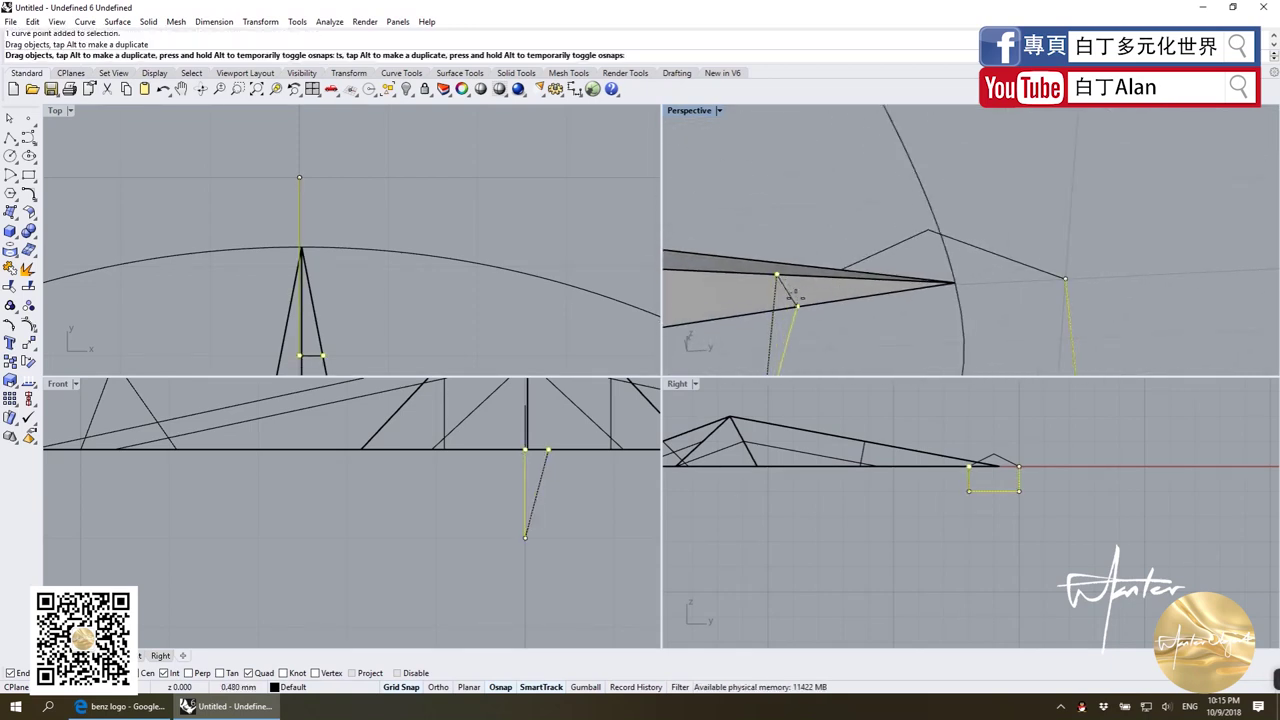
pyautogui.scroll(-2, 533, 318)
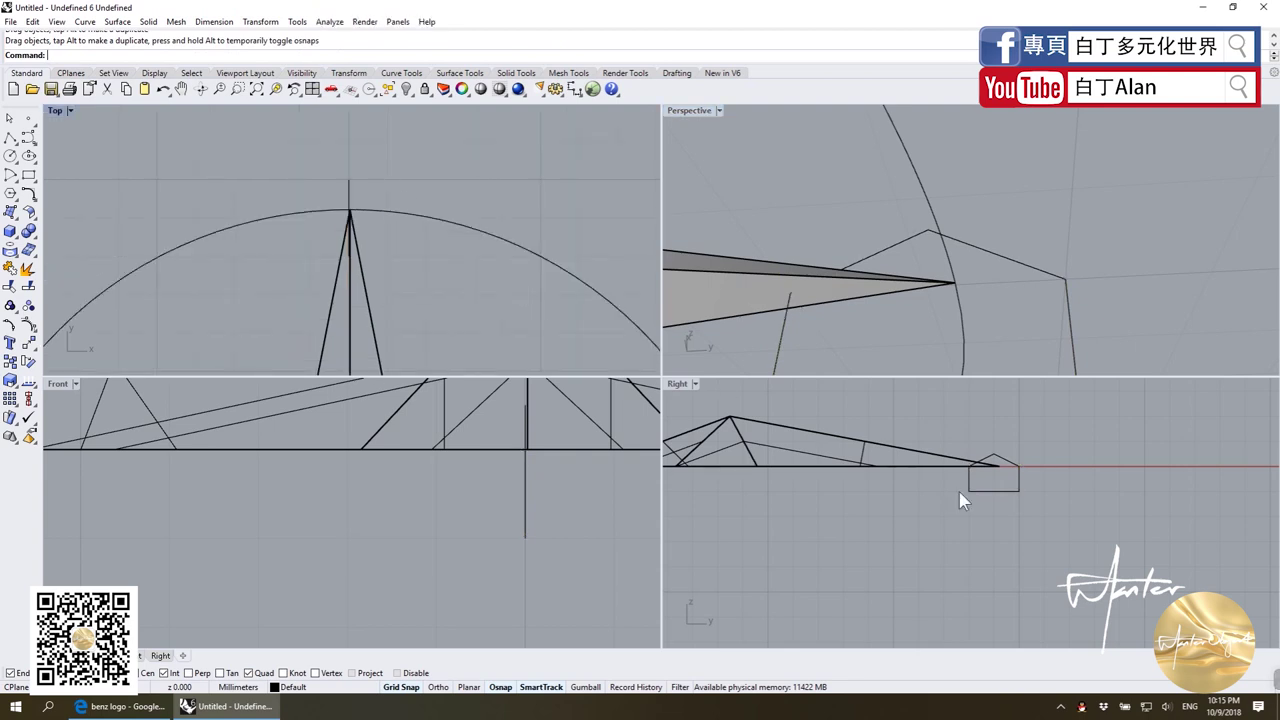
# Step: Join the peak and box curves into one closed pentagon profile
pyautogui.moveTo(960, 500); pyautogui.dragTo(1025, 448)
pyautogui.click(8, 287)
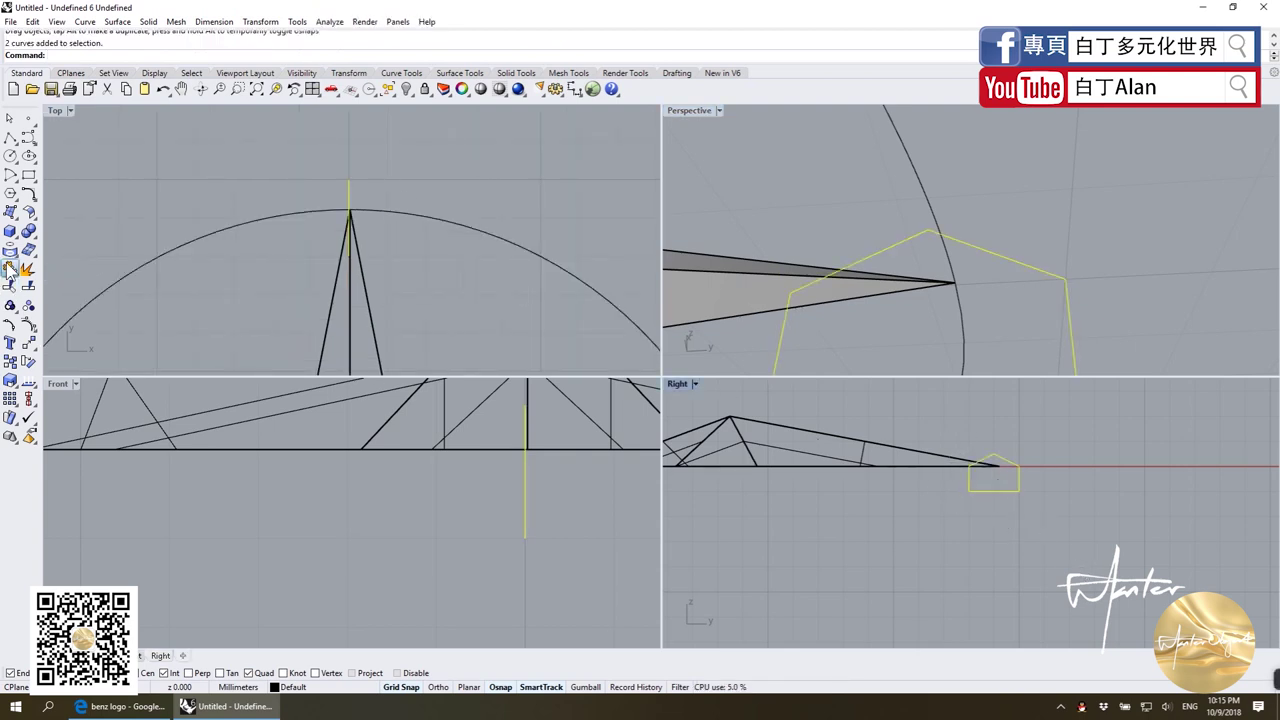
pyautogui.scroll(4, 263, 229)
pyautogui.scroll(4, 397, 277)
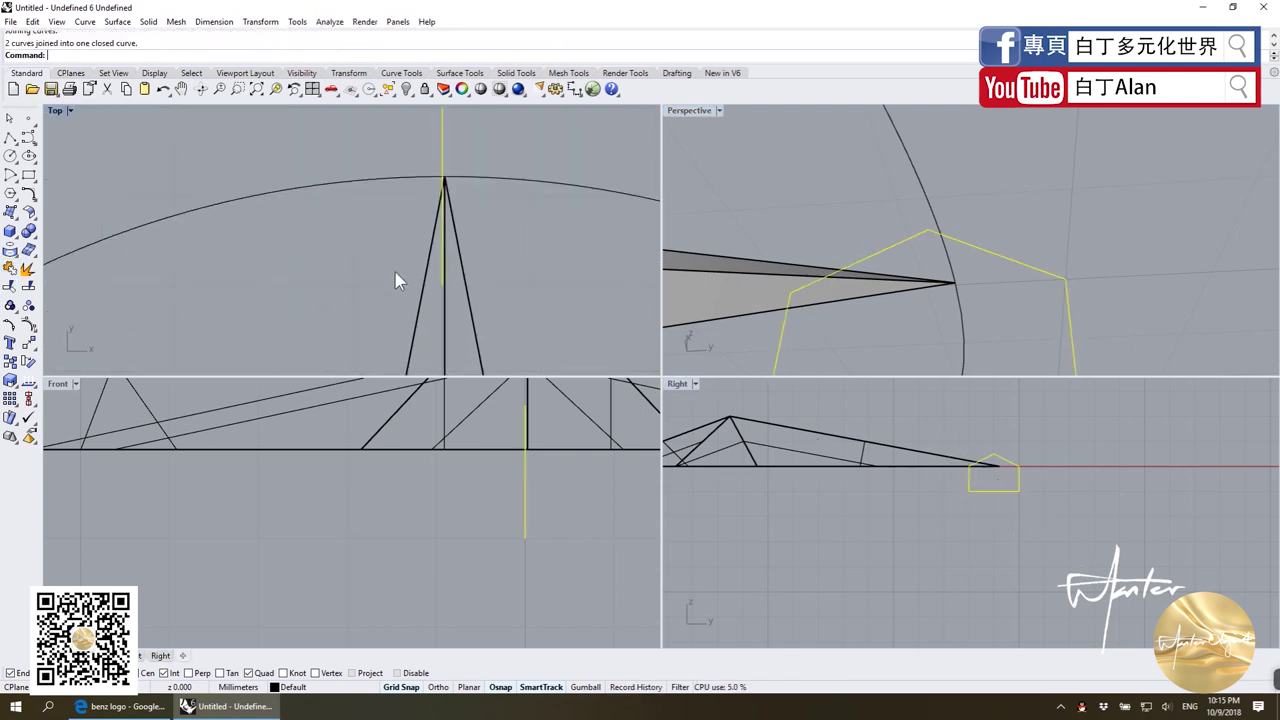
# Step: Move the pentagon profile onto the ring circle and inspect it in maximized Perspective
pyautogui.click(28, 343)
pyautogui.scroll(2, 434, 263)
pyautogui.scroll(3, 523, 277)
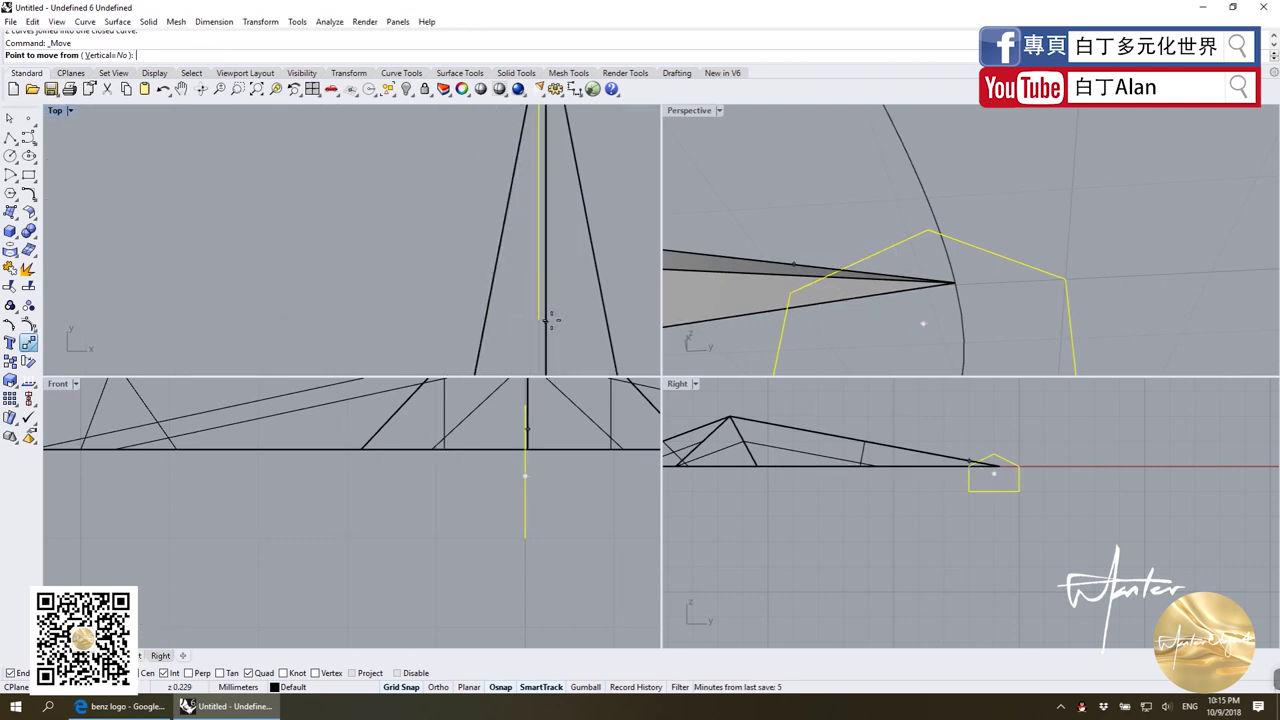
pyautogui.click(541, 320)
pyautogui.click(541, 320)
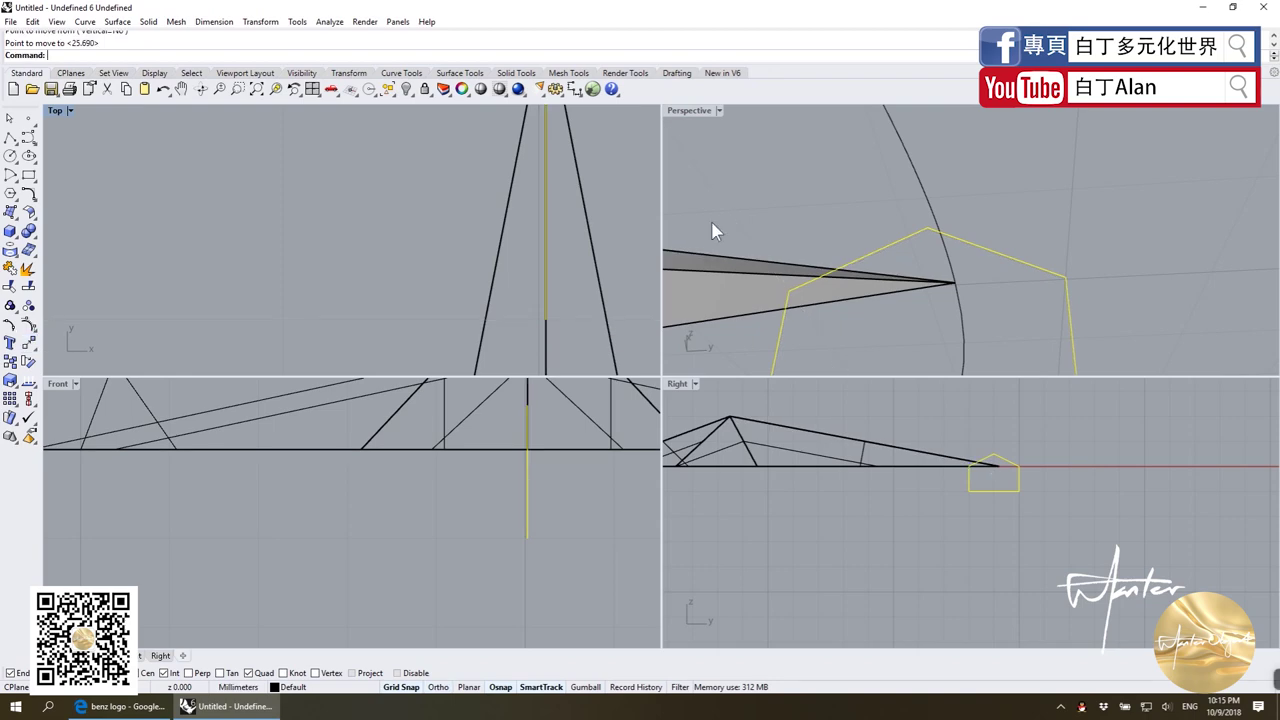
pyautogui.doubleClick(686, 111)
pyautogui.moveTo(686, 123)
pyautogui.mouseDown(button='right')
pyautogui.moveTo(686, 397)
pyautogui.moveTo(669, 409)
pyautogui.moveTo(550, 355)
pyautogui.moveTo(594, 414)
pyautogui.mouseUp(button='right')
# Step: Sweep1 the pentagon cross-section along the ring circle rail, keeping default options
pyautogui.click(592, 408)
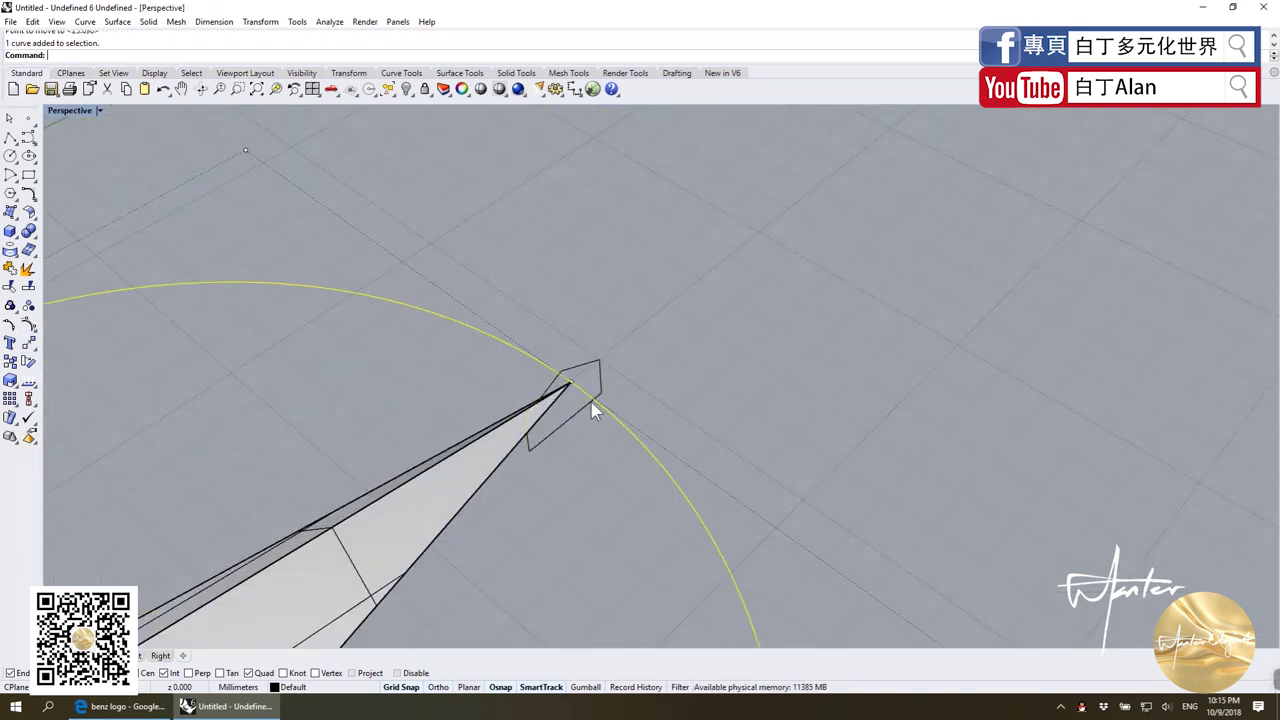
pyautogui.click(19, 221)
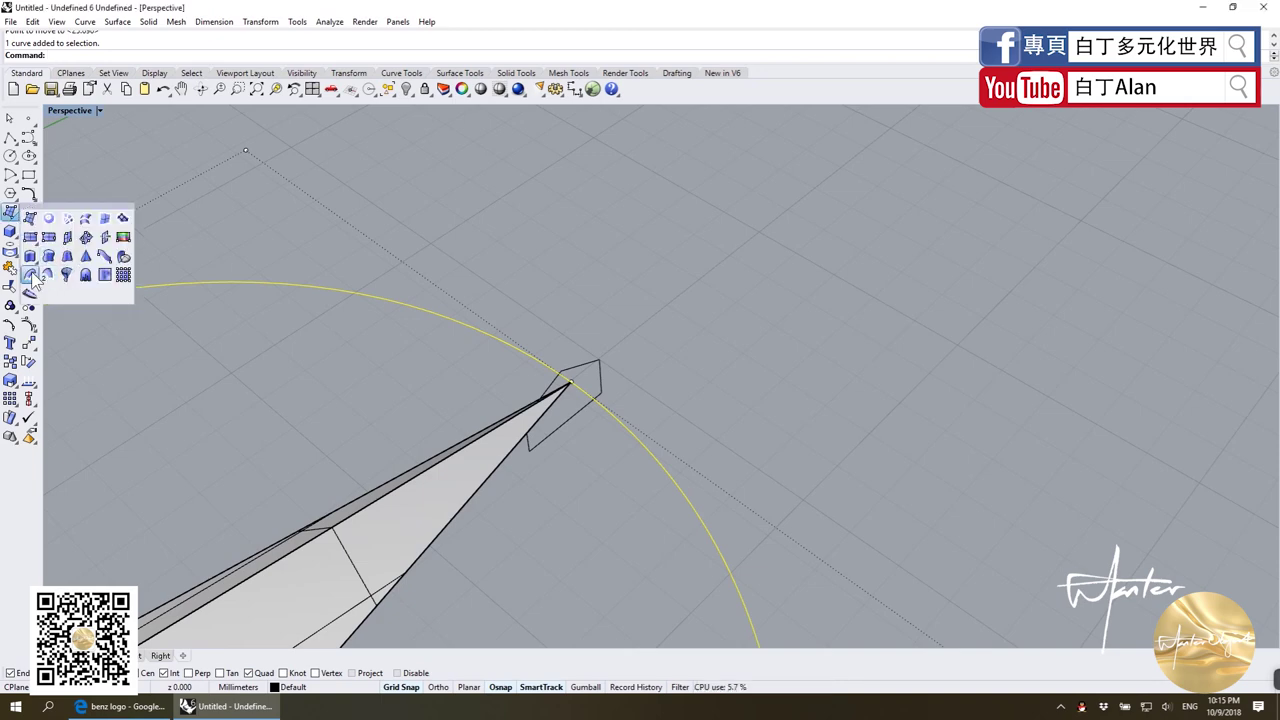
pyautogui.click(30, 278)
pyautogui.click(593, 377)
pyautogui.press('Return')
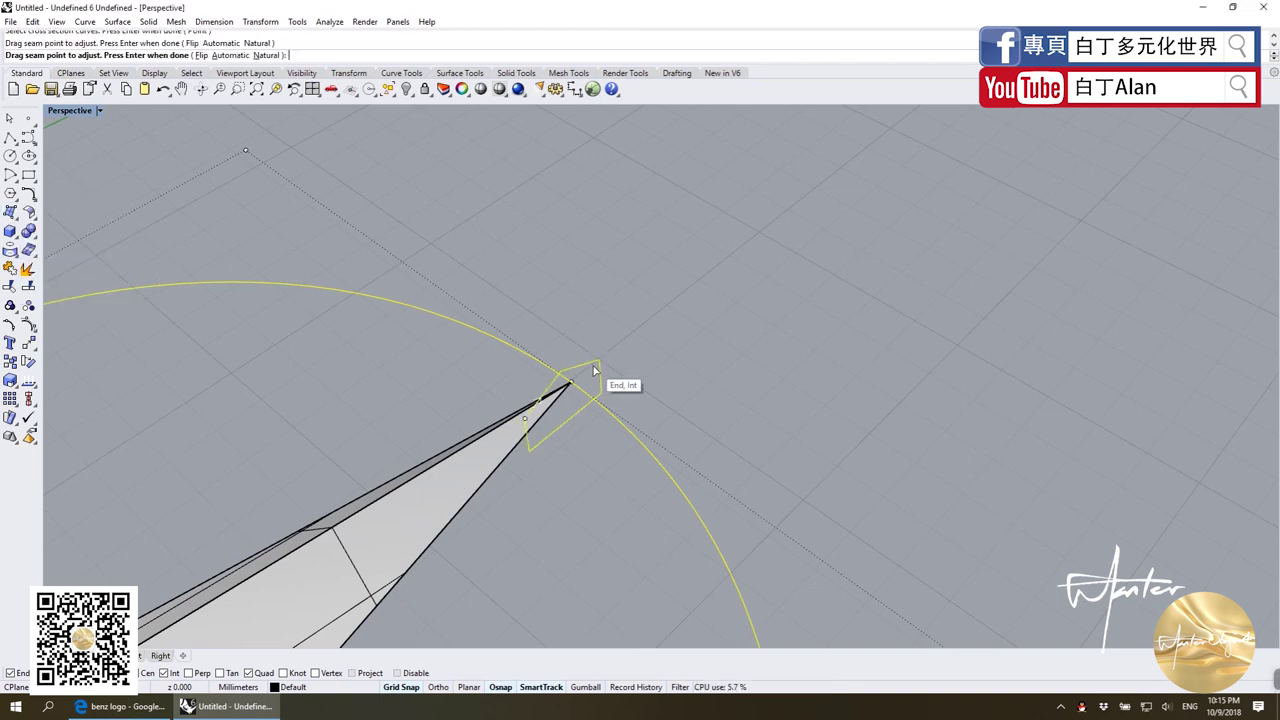
pyautogui.press('Return')
pyautogui.click(634, 477)
pyautogui.moveTo(726, 345); pyautogui.dragTo(566, 562, button='right')
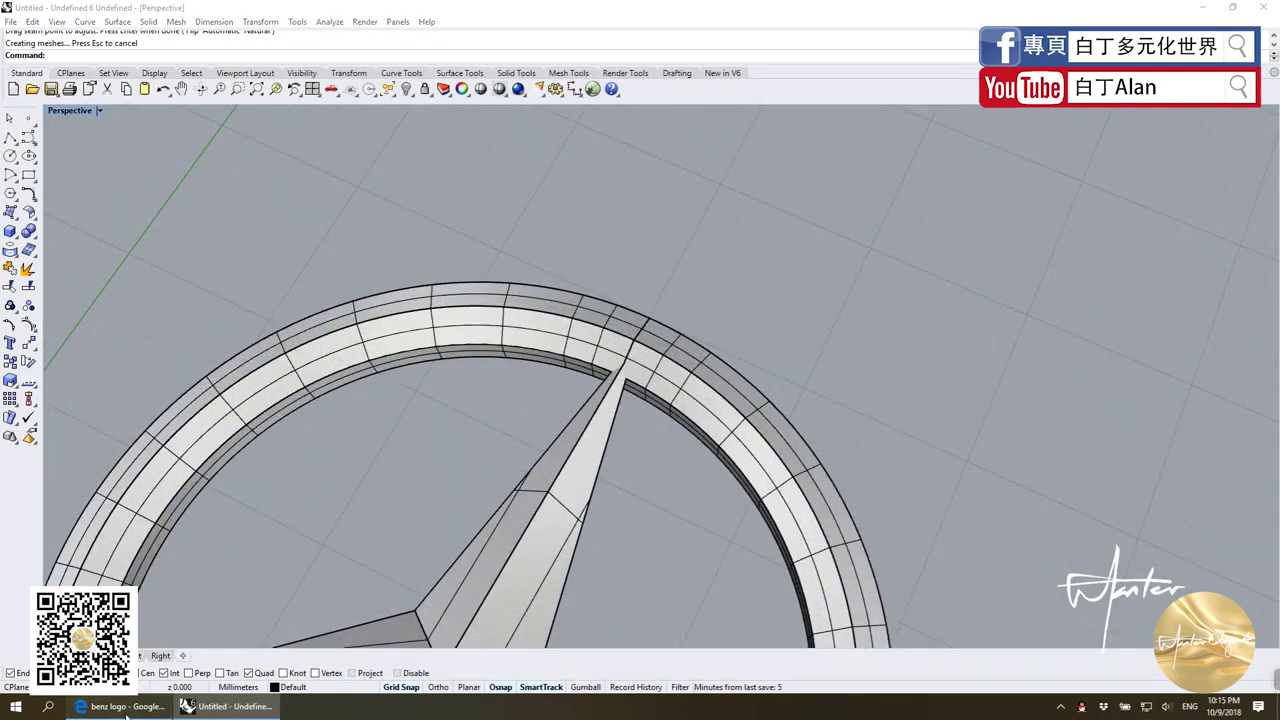
# Step: Compare the swept ring against the Mercedes logo reference images
pyautogui.click(120, 706)
pyautogui.scroll(-1, 459, 500)
pyautogui.scroll(-2, 459, 500)
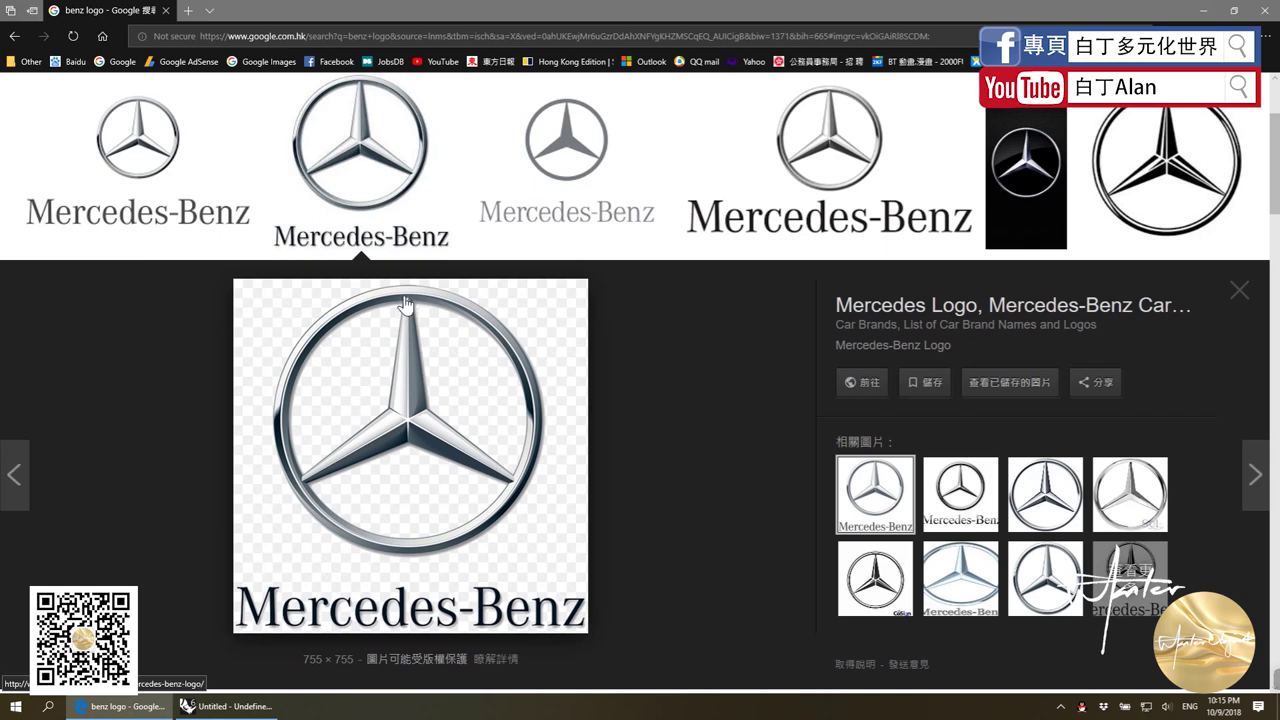
pyautogui.hotkey('alt', 'Tab')
pyautogui.moveTo(560, 357)
pyautogui.mouseDown(button='right')
pyautogui.moveTo(652, 515)
pyautogui.moveTo(583, 383)
pyautogui.moveTo(634, 294)
pyautogui.moveTo(651, 326)
pyautogui.mouseUp(button='right')
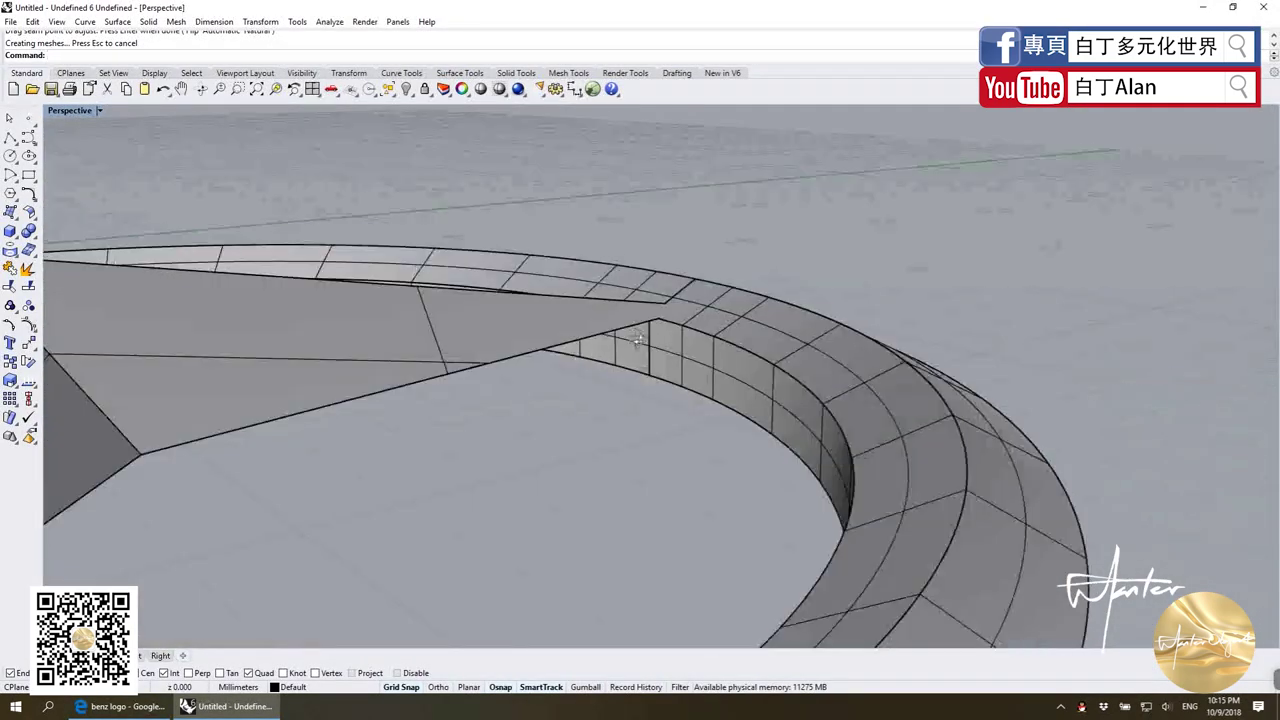
pyautogui.scroll(3, 651, 326)
pyautogui.scroll(3, 652, 290)
pyautogui.scroll(-2, 652, 290)
pyautogui.scroll(-3, 668, 263)
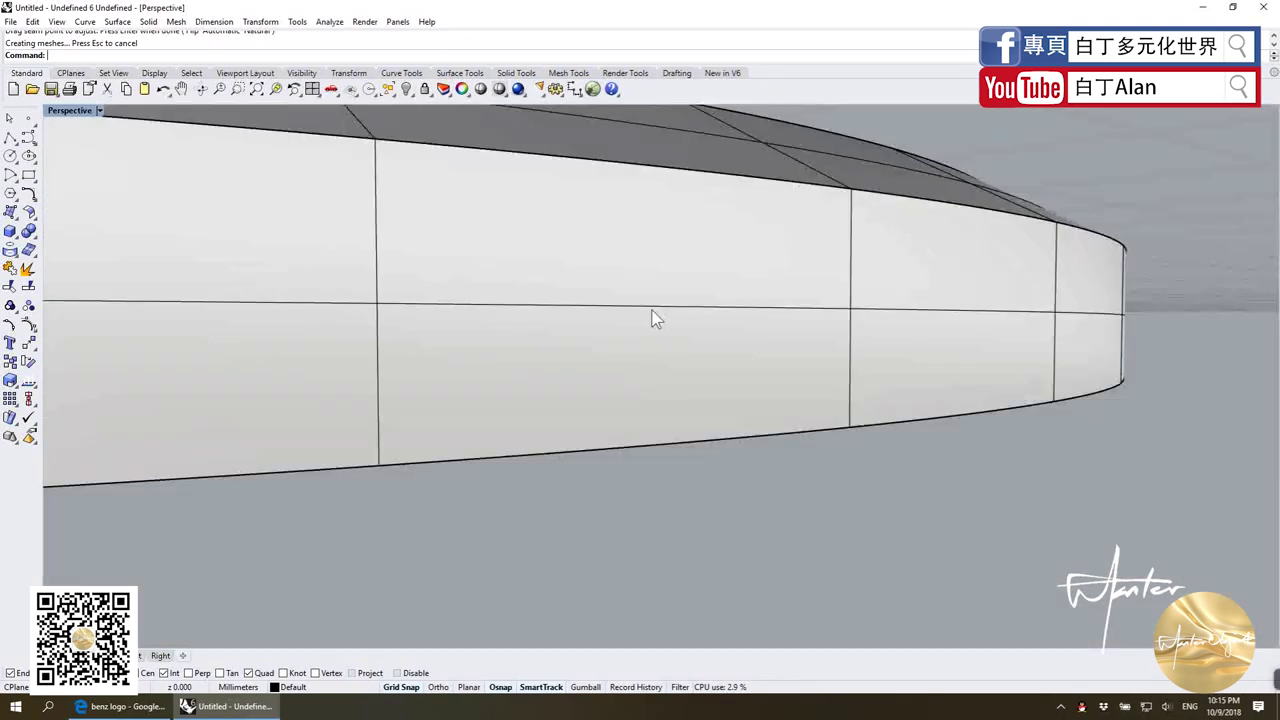
pyautogui.scroll(-3, 652, 317)
pyautogui.scroll(-2, 603, 386)
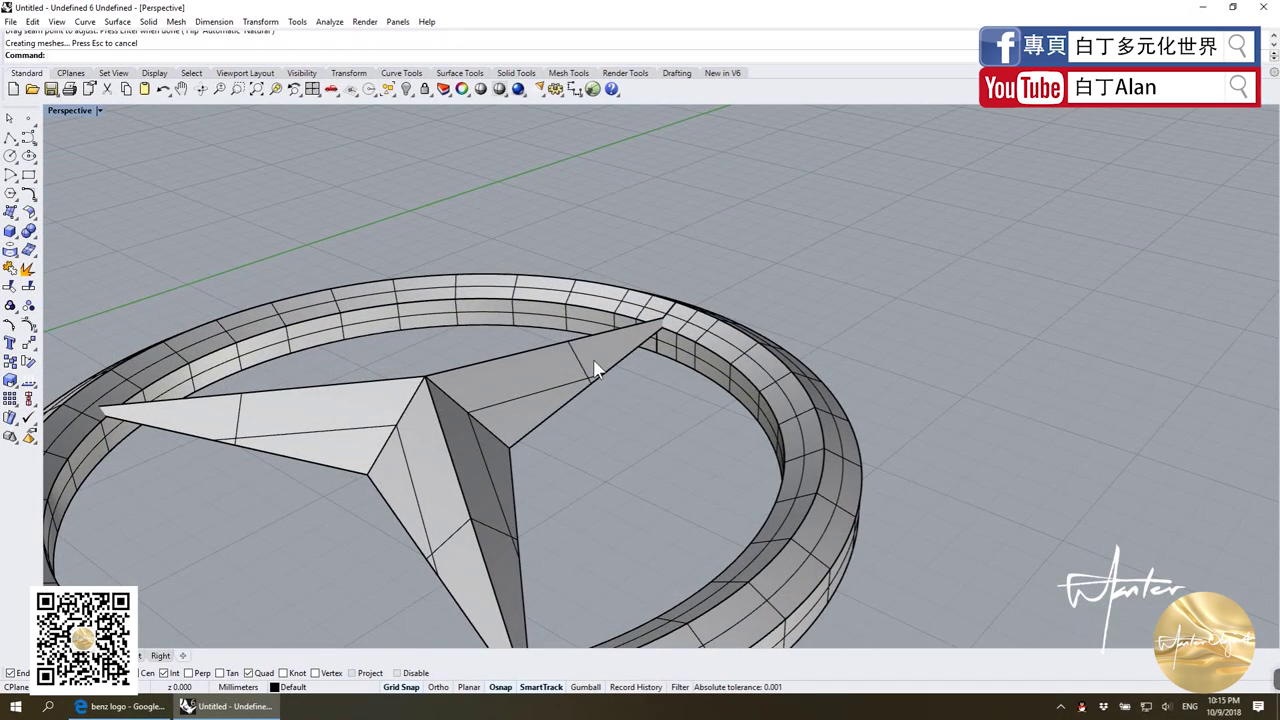
pyautogui.scroll(2, 580, 390)
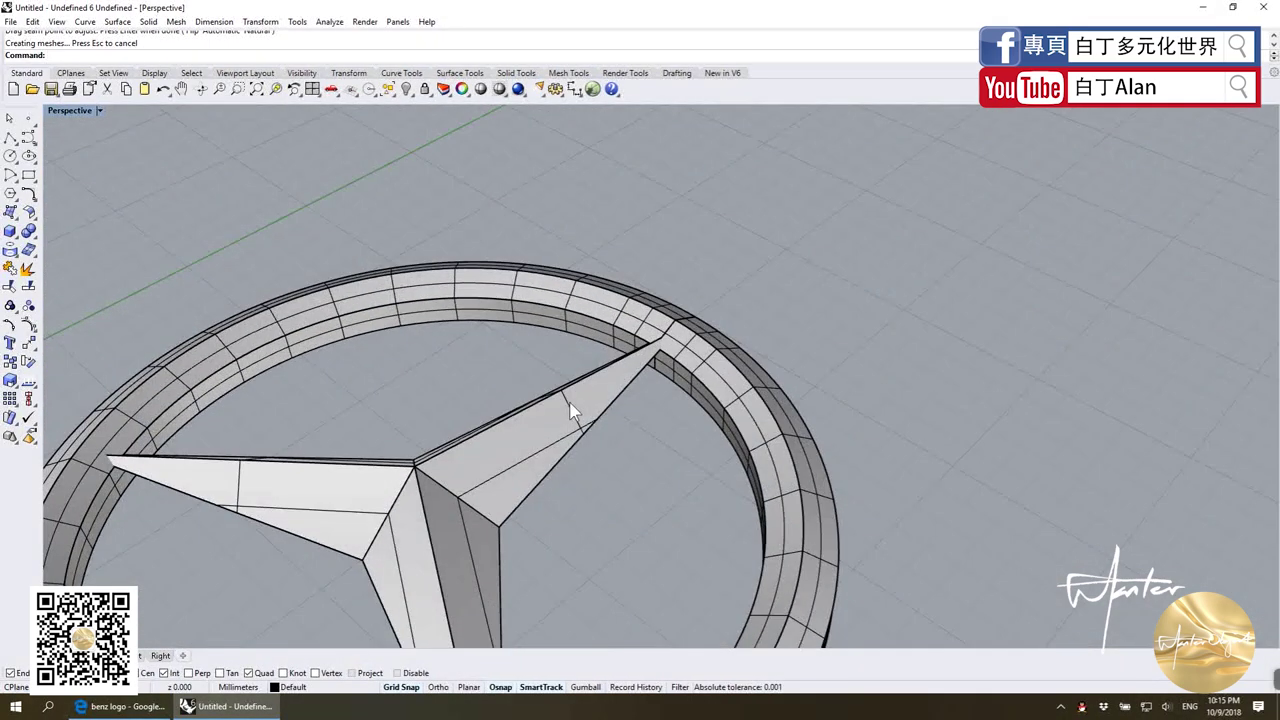
pyautogui.scroll(2, 575, 405)
pyautogui.scroll(2, 600, 350)
pyautogui.scroll(-3, 590, 360)
pyautogui.scroll(1, 555, 460)
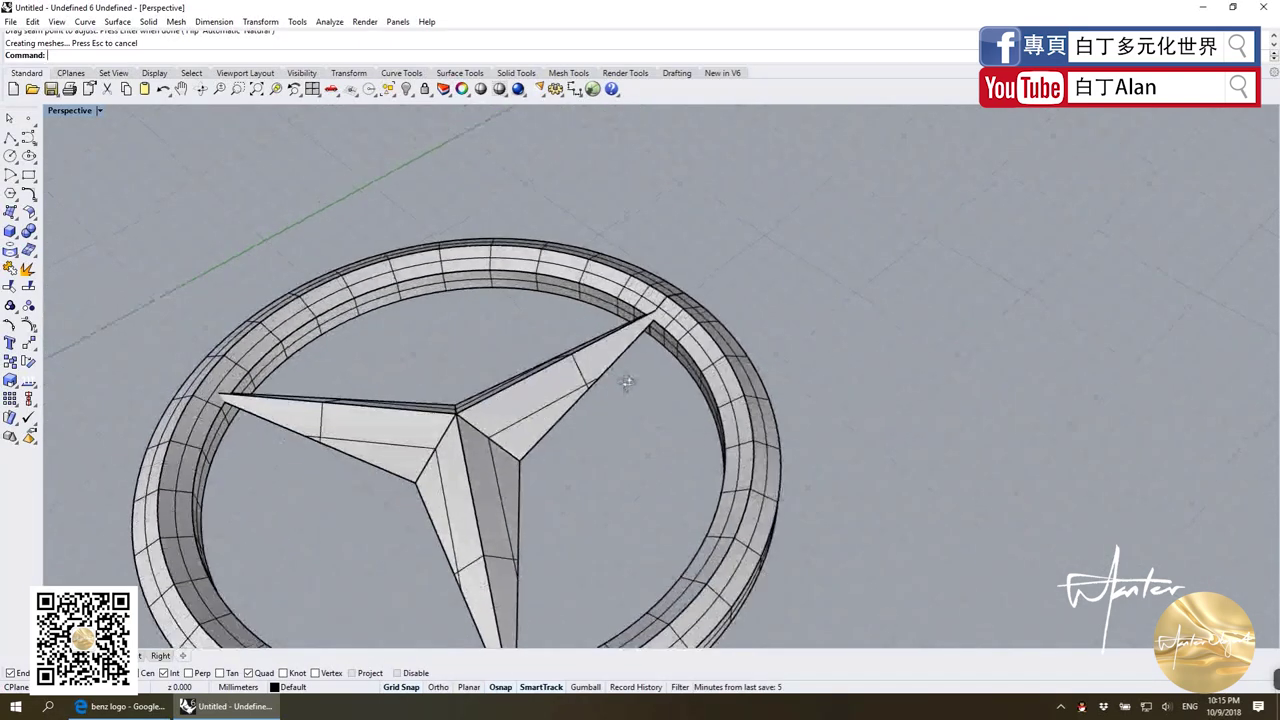
pyautogui.scroll(1, 557, 466)
pyautogui.scroll(2, 520, 463)
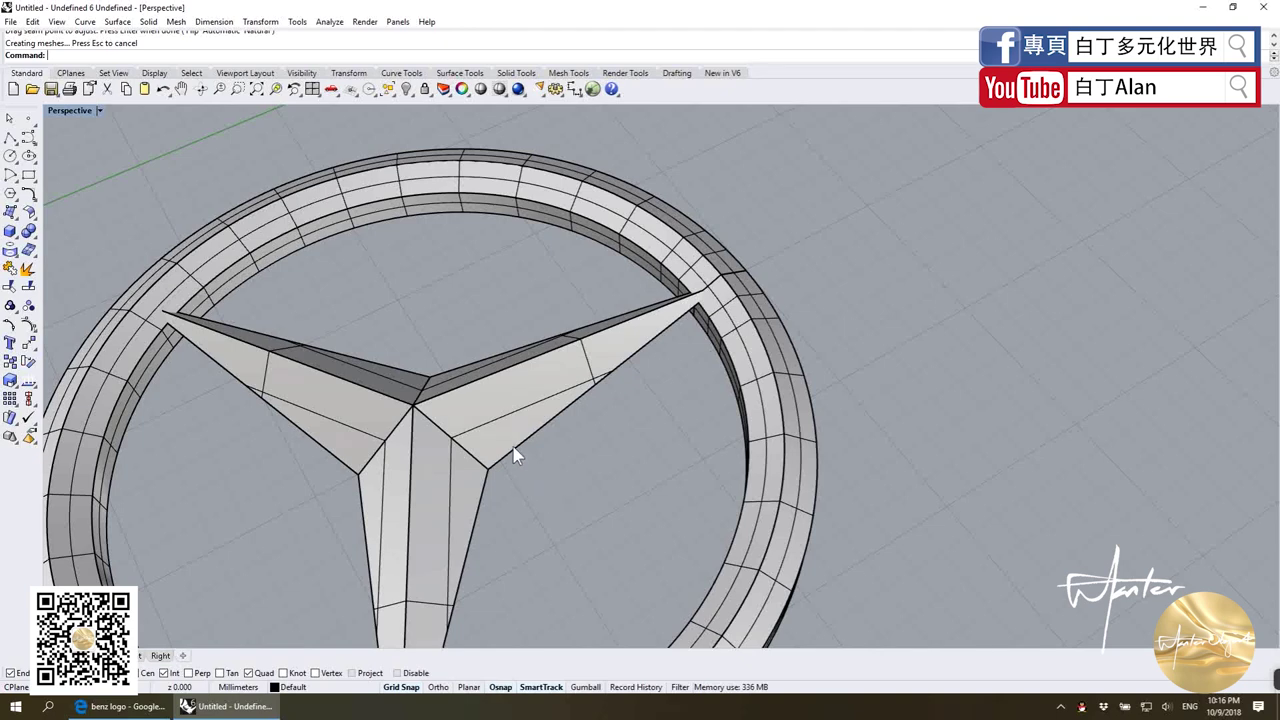
# Step: Select the star solid together with its outline curves and restore four views
pyautogui.click(517, 453)
pyautogui.click(455, 343)
pyautogui.click(447, 398)
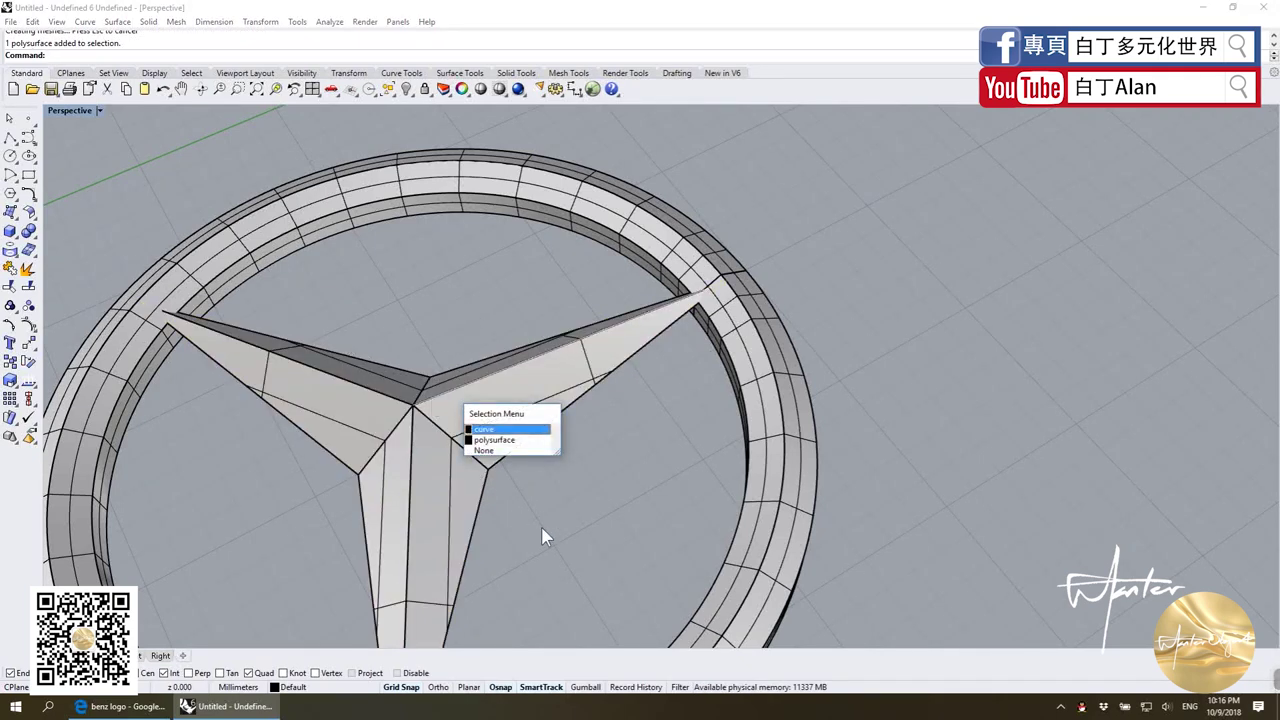
pyautogui.moveTo(545, 535); pyautogui.dragTo(354, 355)
pyautogui.doubleClick(65, 112)
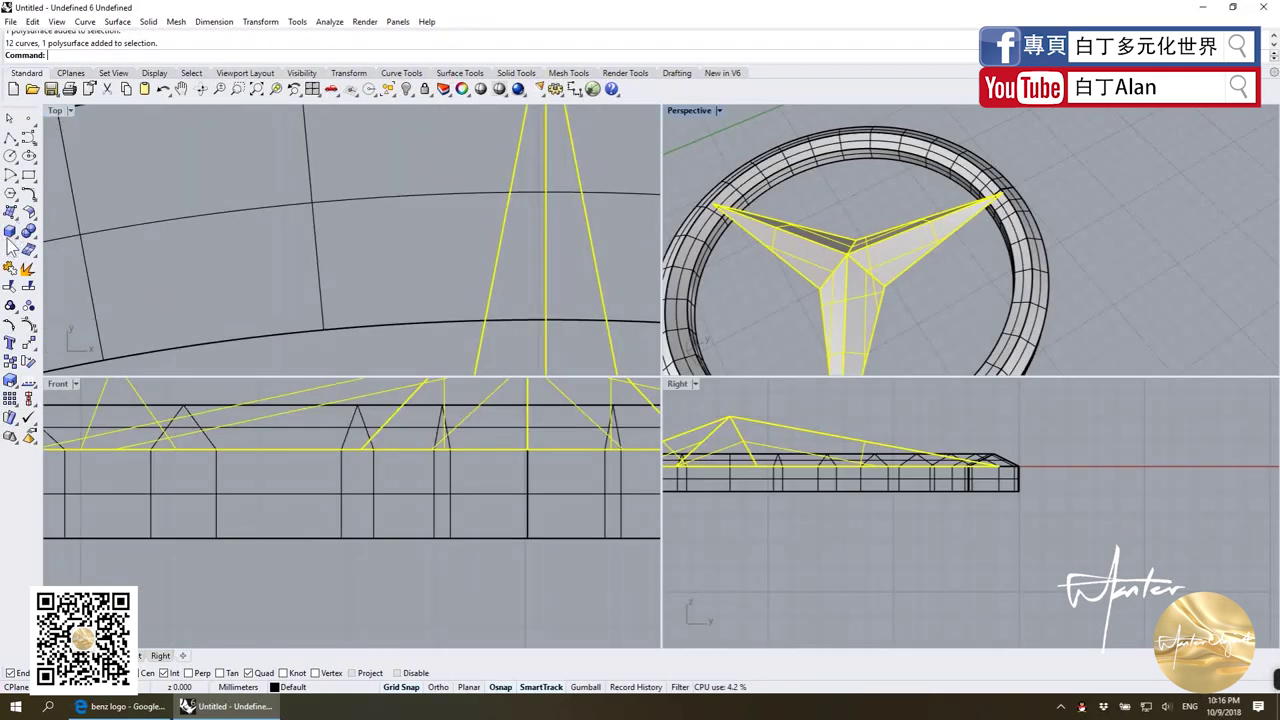
# Step: Scale the star from its centre using reference points so its tips reach the ring
pyautogui.click(10, 381)
pyautogui.scroll(-2, 390, 243)
pyautogui.scroll(-2, 390, 243)
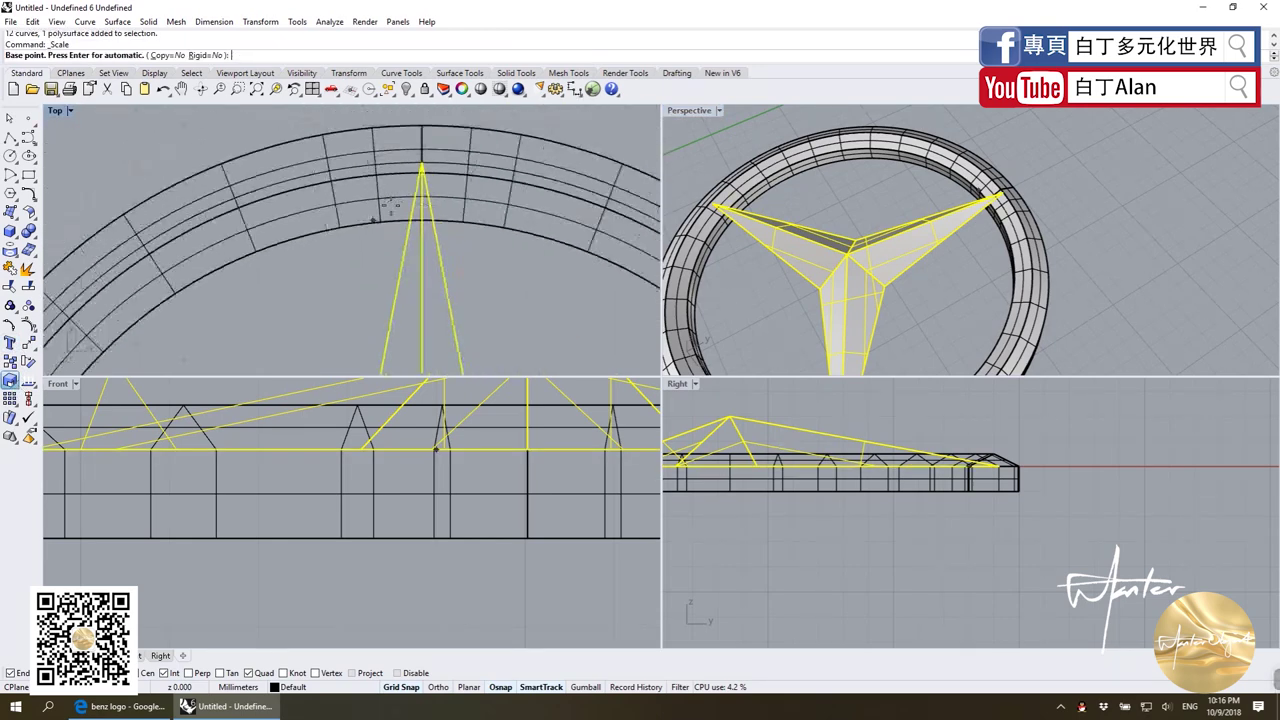
pyautogui.scroll(-2, 390, 243)
pyautogui.scroll(-3, 392, 243)
pyautogui.scroll(-3, 395, 250)
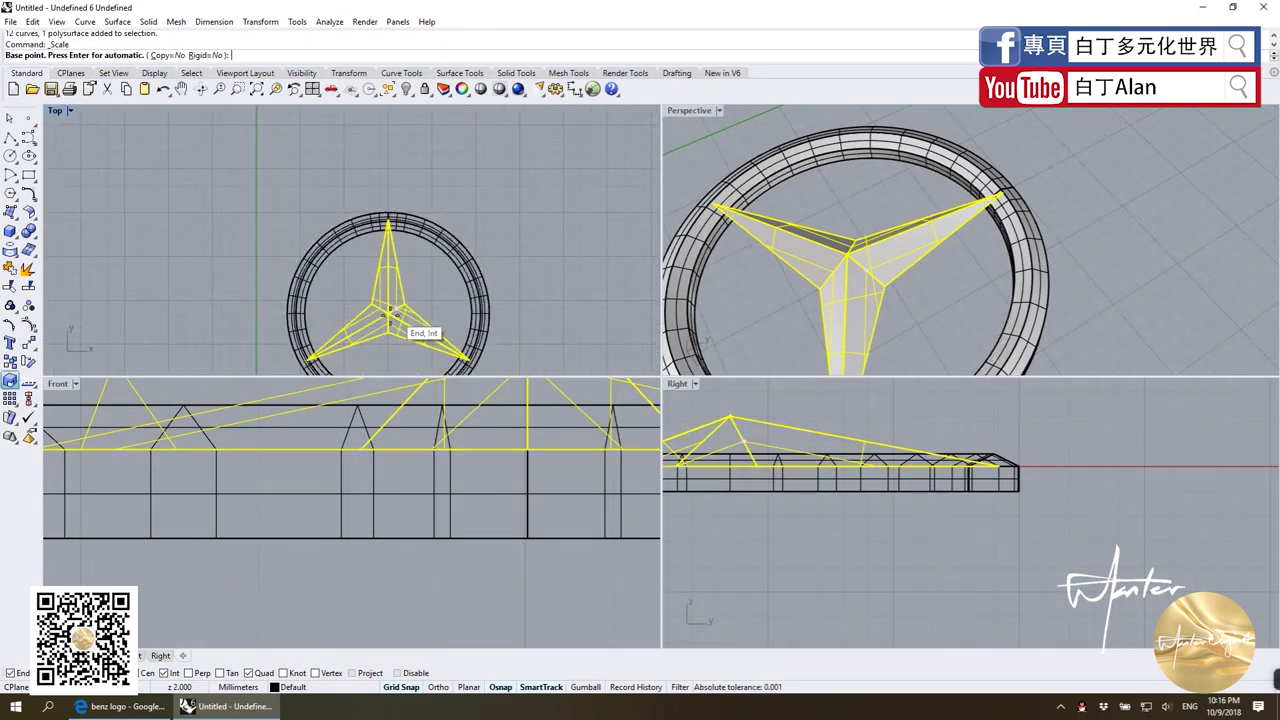
pyautogui.click(388, 318)
pyautogui.click(536, 304)
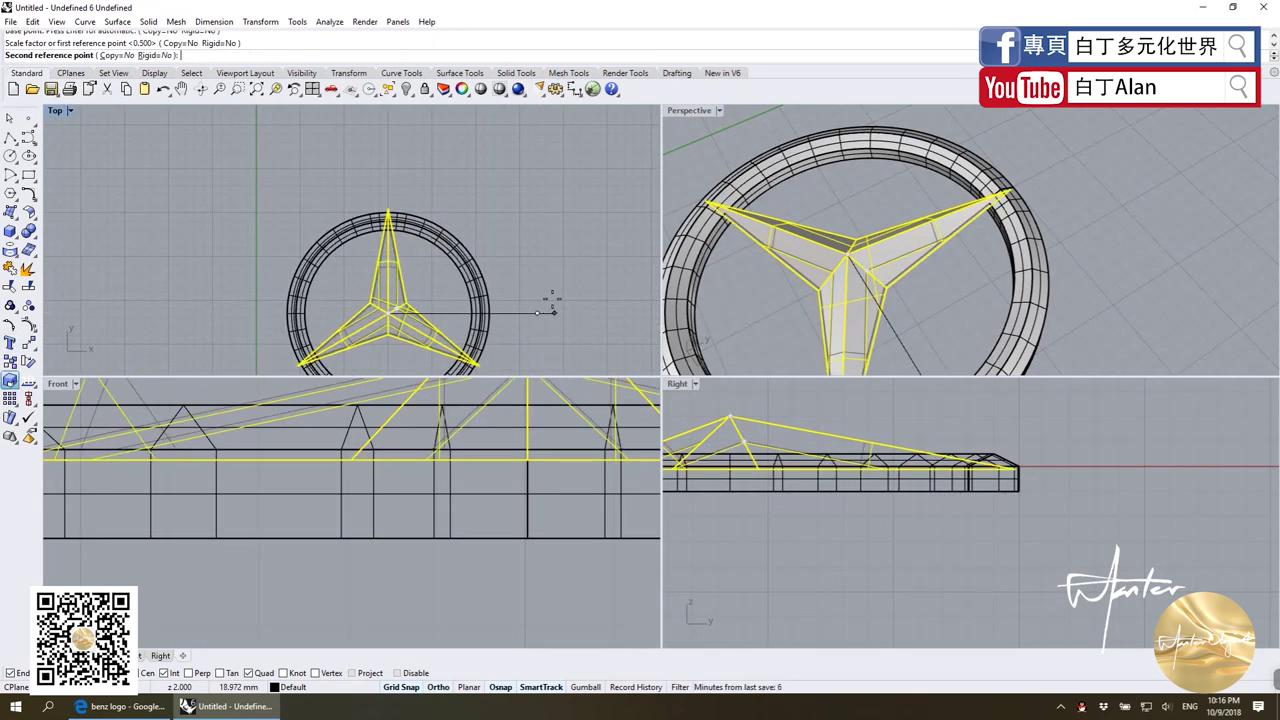
pyautogui.click(548, 305)
# Step: Deselect the star and hide the swept ring
pyautogui.click(612, 258)
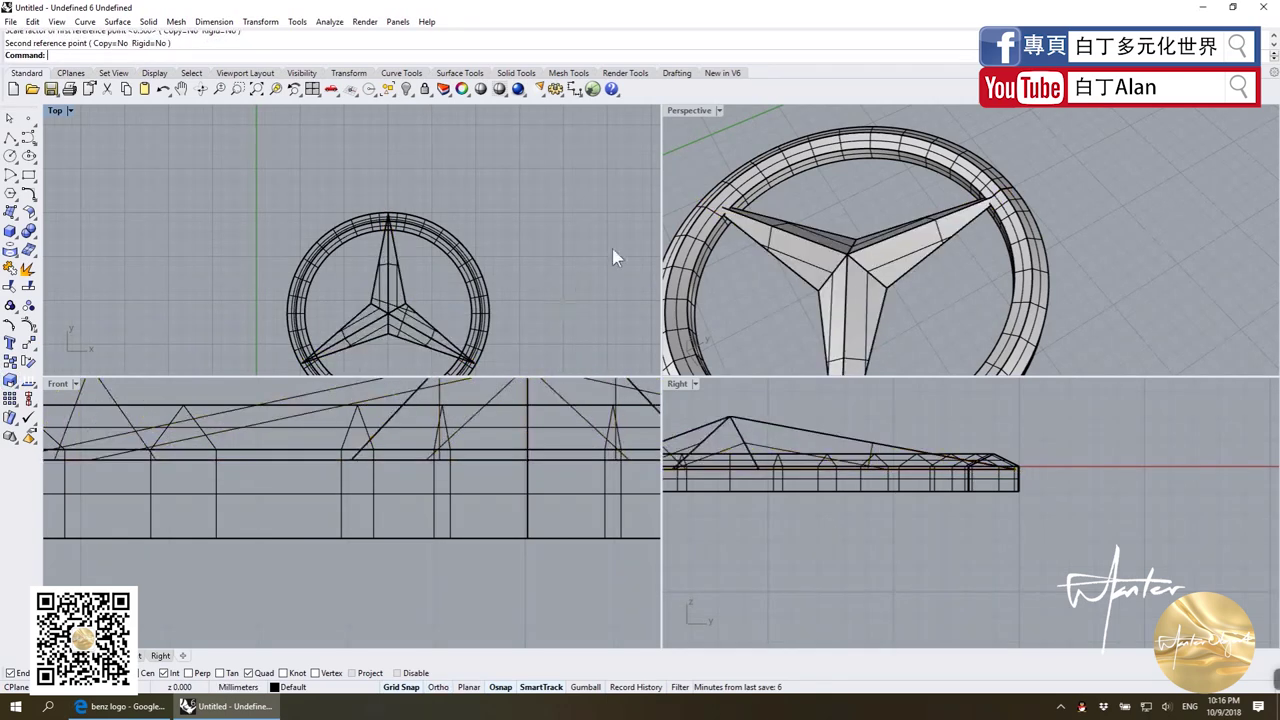
pyautogui.click(975, 200)
pyautogui.click(406, 89)
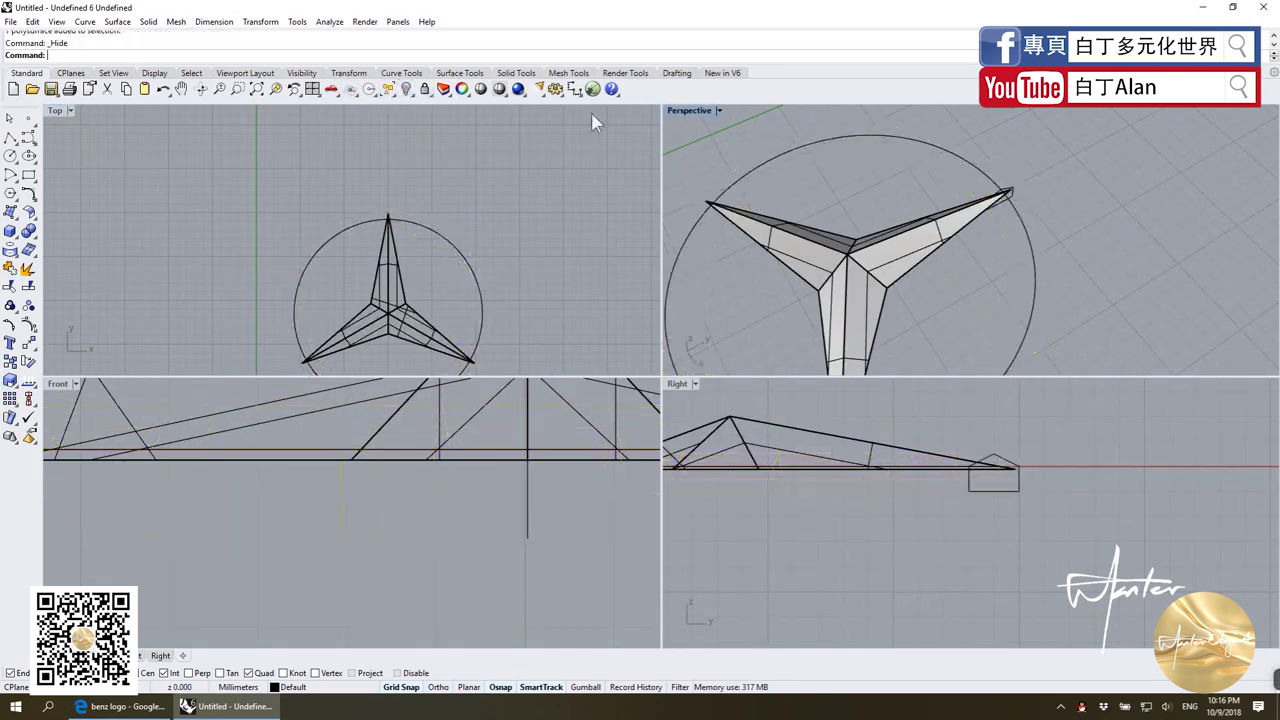
# Step: Fillet four edges at the star's centre with FilletEdge at radius 1
pyautogui.doubleClick(680, 111)
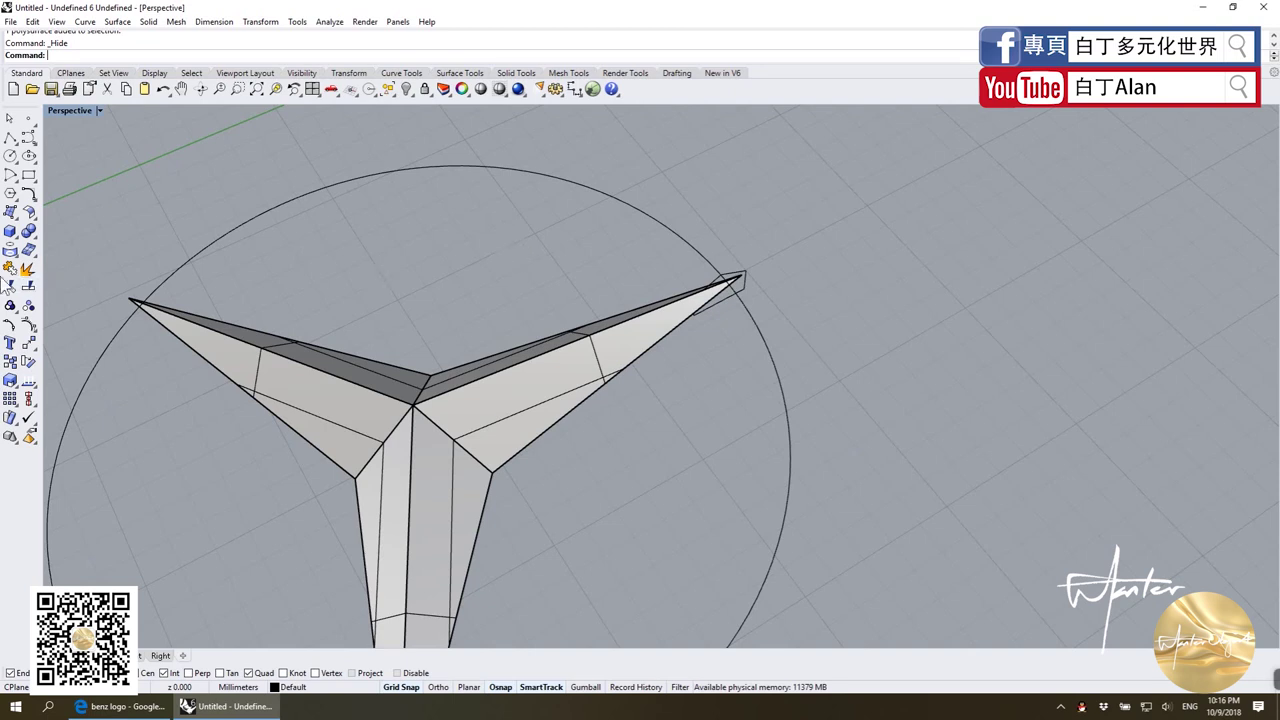
pyautogui.click(30, 240)
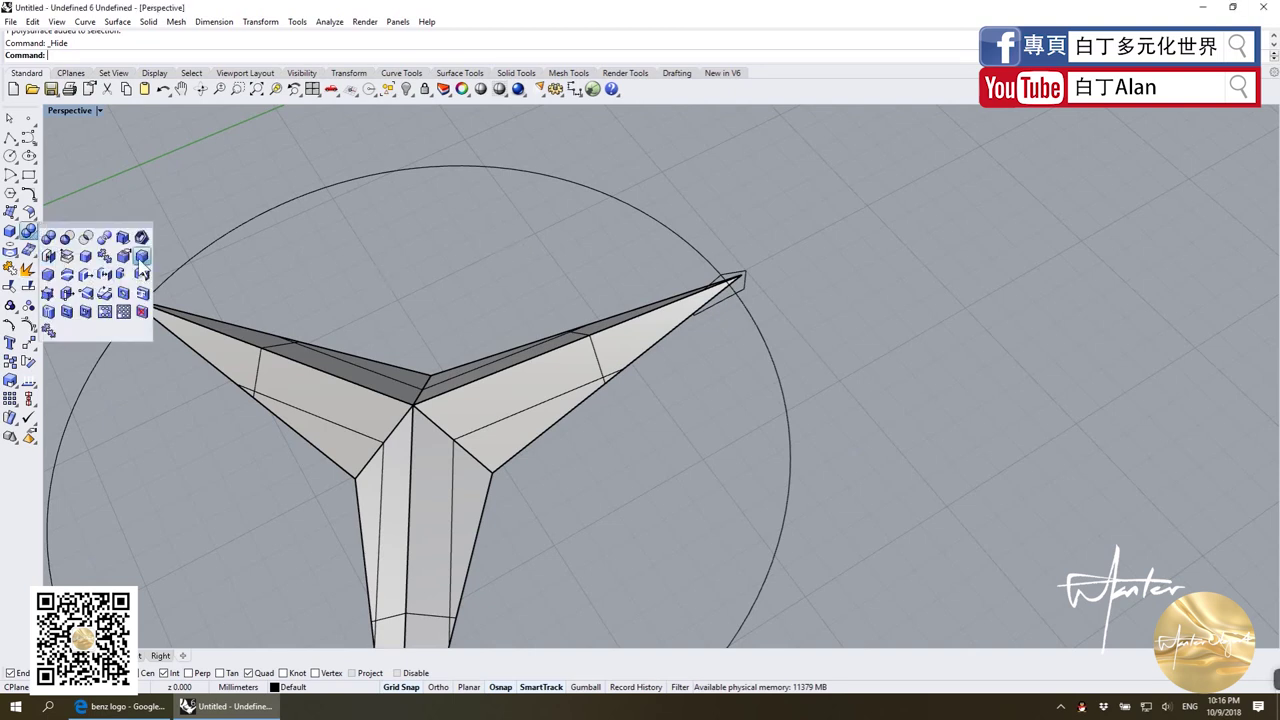
pyautogui.click(141, 258)
pyautogui.click(440, 394)
pyautogui.click(432, 421)
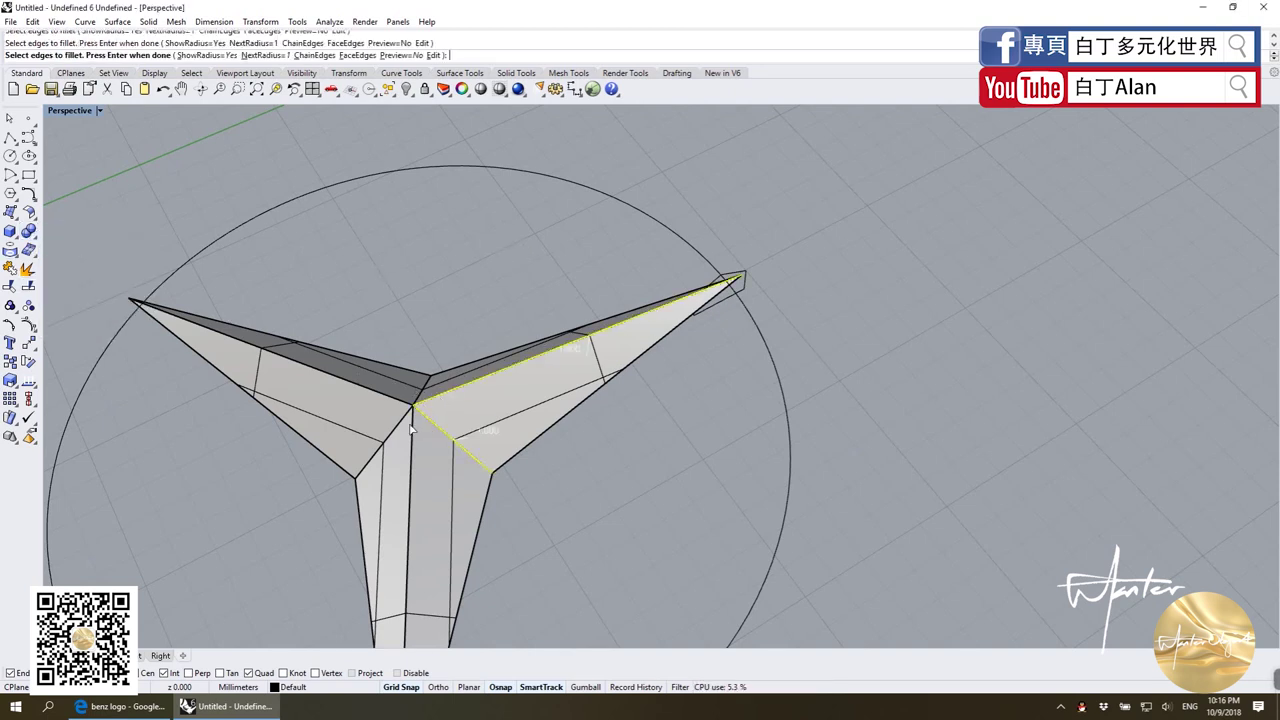
pyautogui.click(410, 428)
pyautogui.click(401, 410)
pyautogui.press('Return')
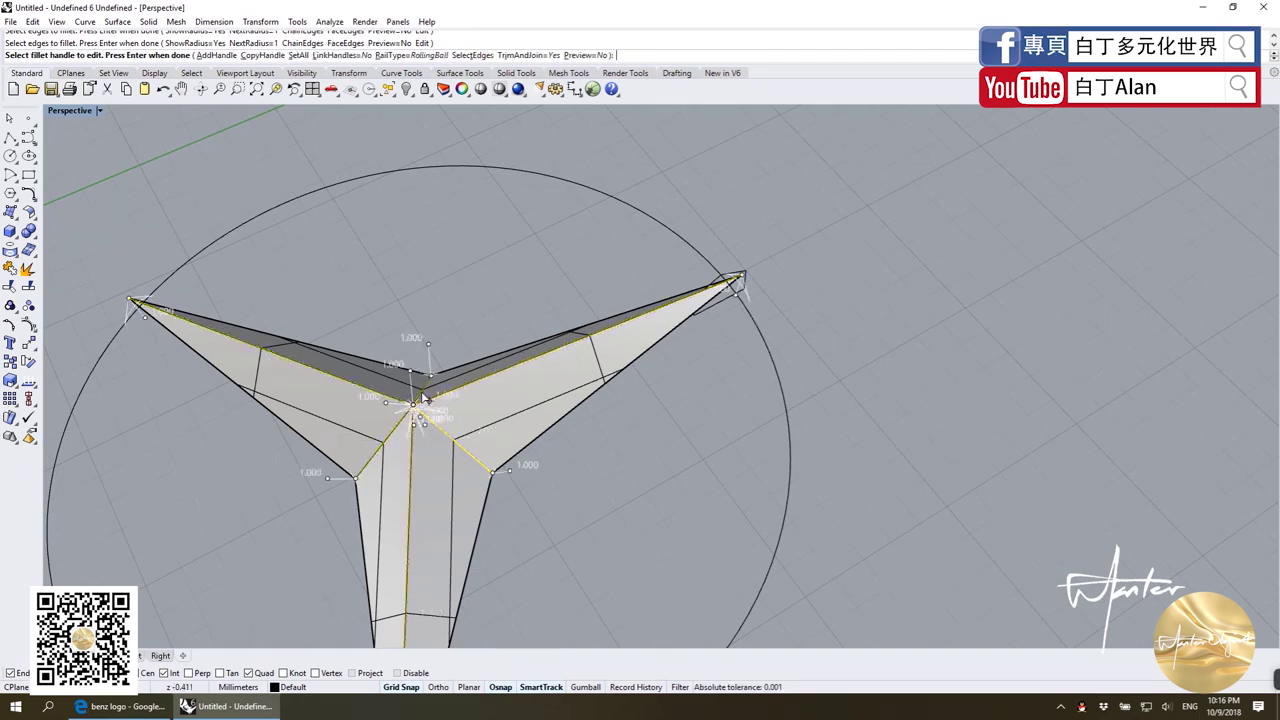
pyautogui.press('Return')
# Step: Inspect the filleted junction, then undo those fillets
pyautogui.scroll(5, 421, 421)
pyautogui.moveTo(421, 421)
pyautogui.mouseDown(button='right')
pyautogui.moveTo(479, 360)
pyautogui.moveTo(472, 310)
pyautogui.mouseUp(button='right')
pyautogui.scroll(-3, 472, 310)
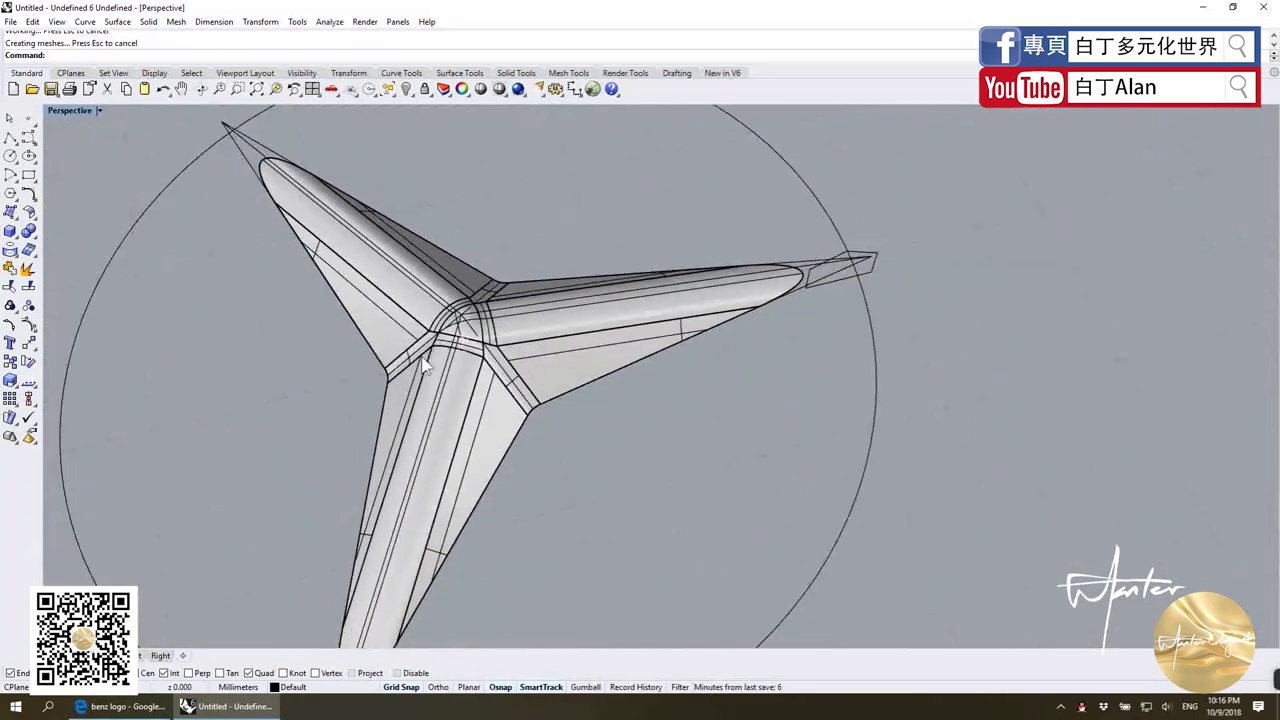
pyautogui.scroll(3, 472, 310)
pyautogui.click(472, 308)
pyautogui.click(488, 310)
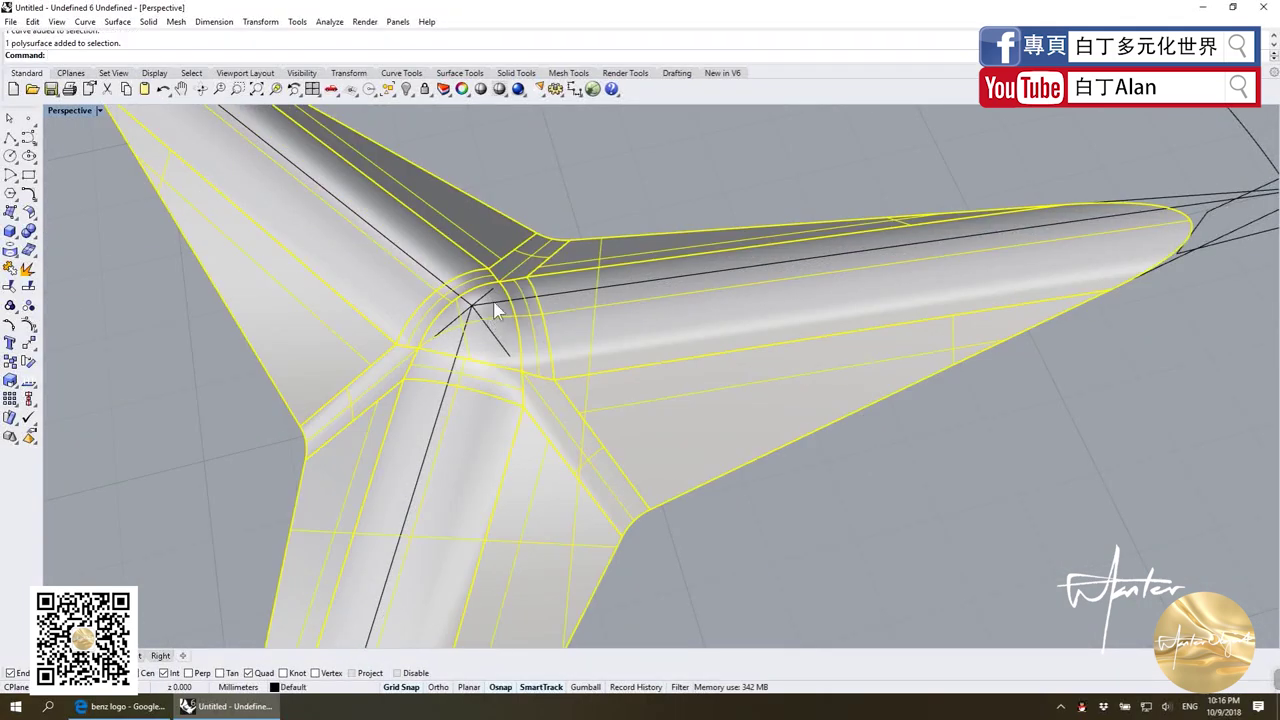
pyautogui.hotkey('ctrl', 'z')
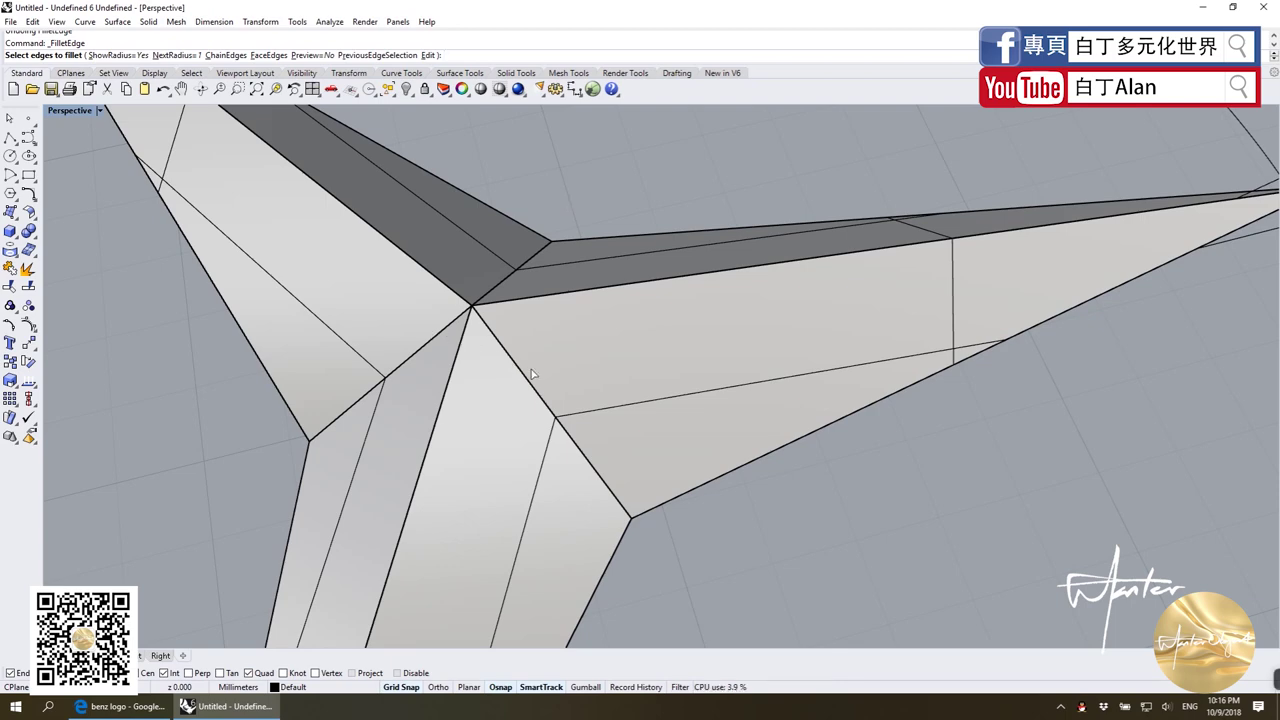
# Step: Window-select all edges at the star's central point and fillet them at radius 1.000
pyautogui.moveTo(499, 343); pyautogui.dragTo(474, 290)
pyautogui.press('Return')
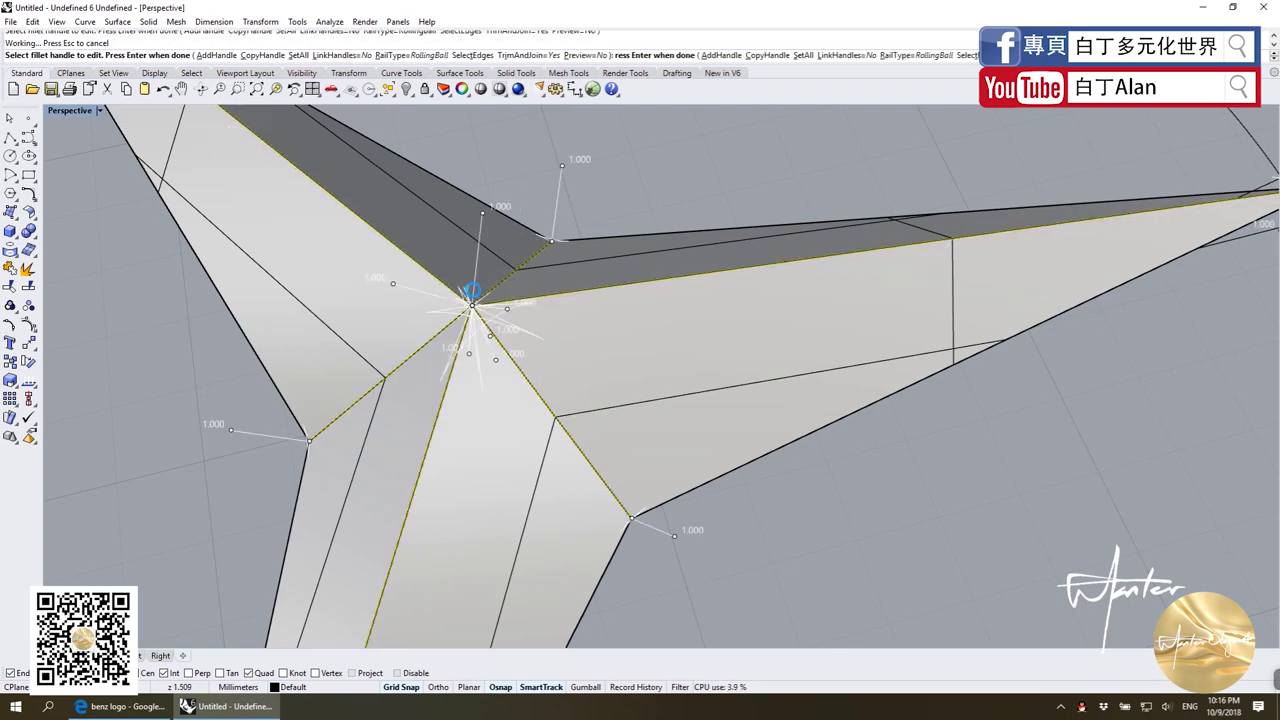
pyautogui.press('Return')
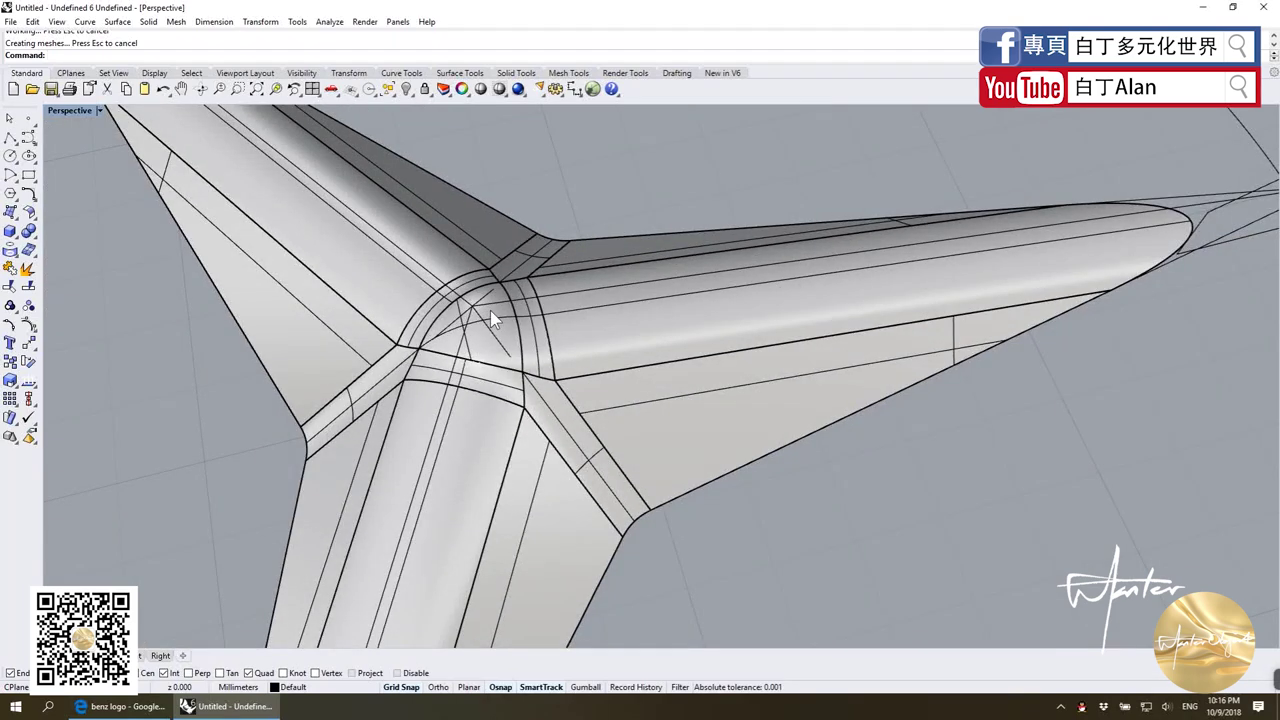
# Step: Undo the centre fillets and fillet the top and down-left ridge edges at radius 0.2
pyautogui.hotkey('ctrl', 'z')
pyautogui.press('Return')
pyautogui.click(484, 306)
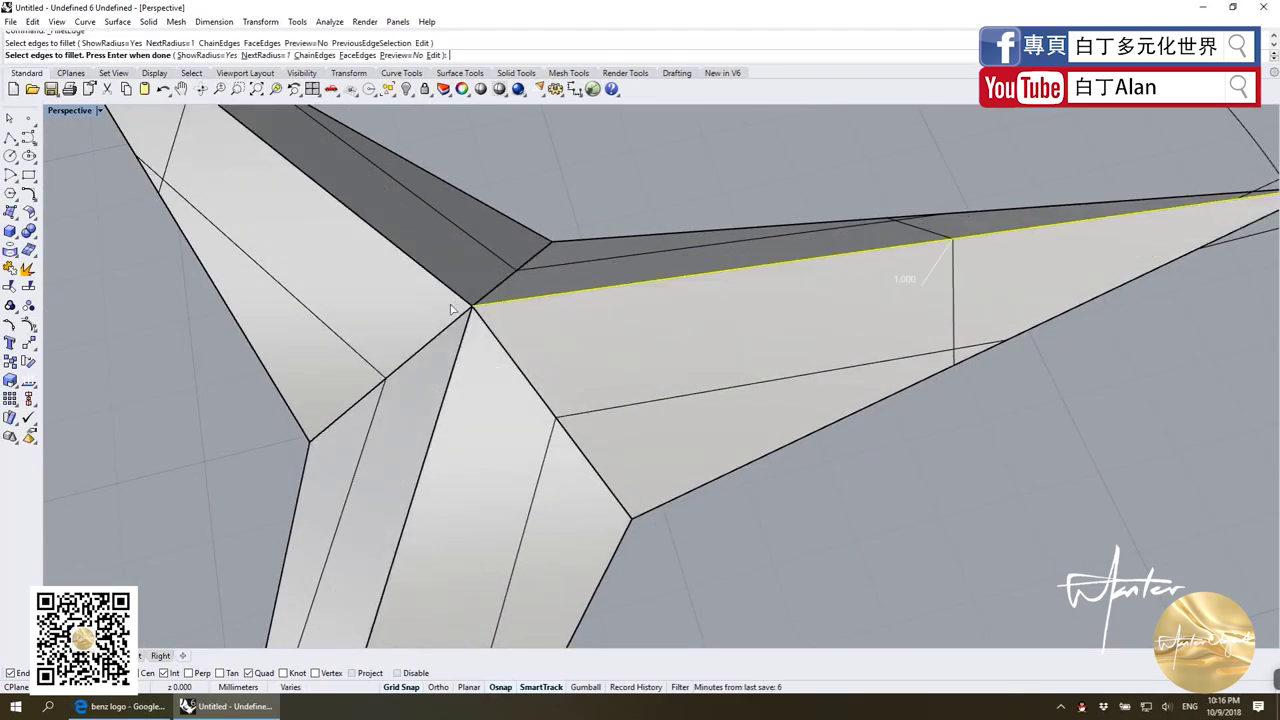
pyautogui.press('Escape')
pyautogui.press('Return')
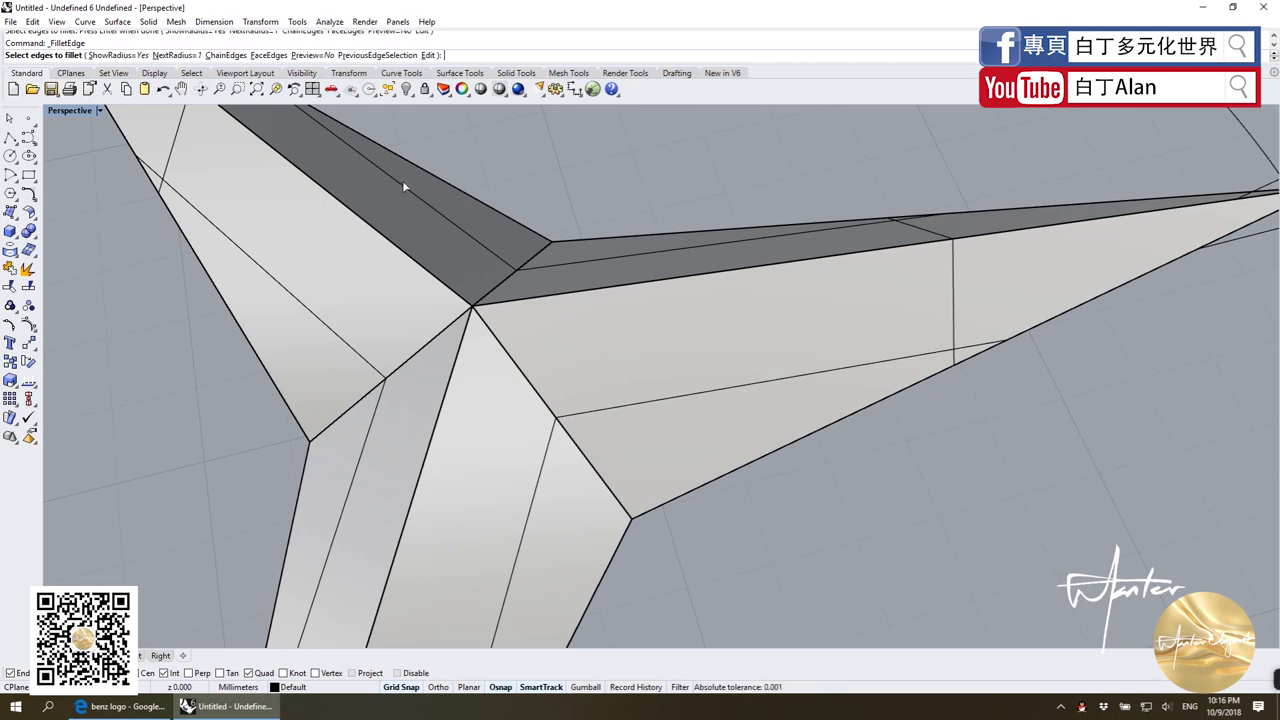
pyautogui.write('0.2')
pyautogui.press('Return')
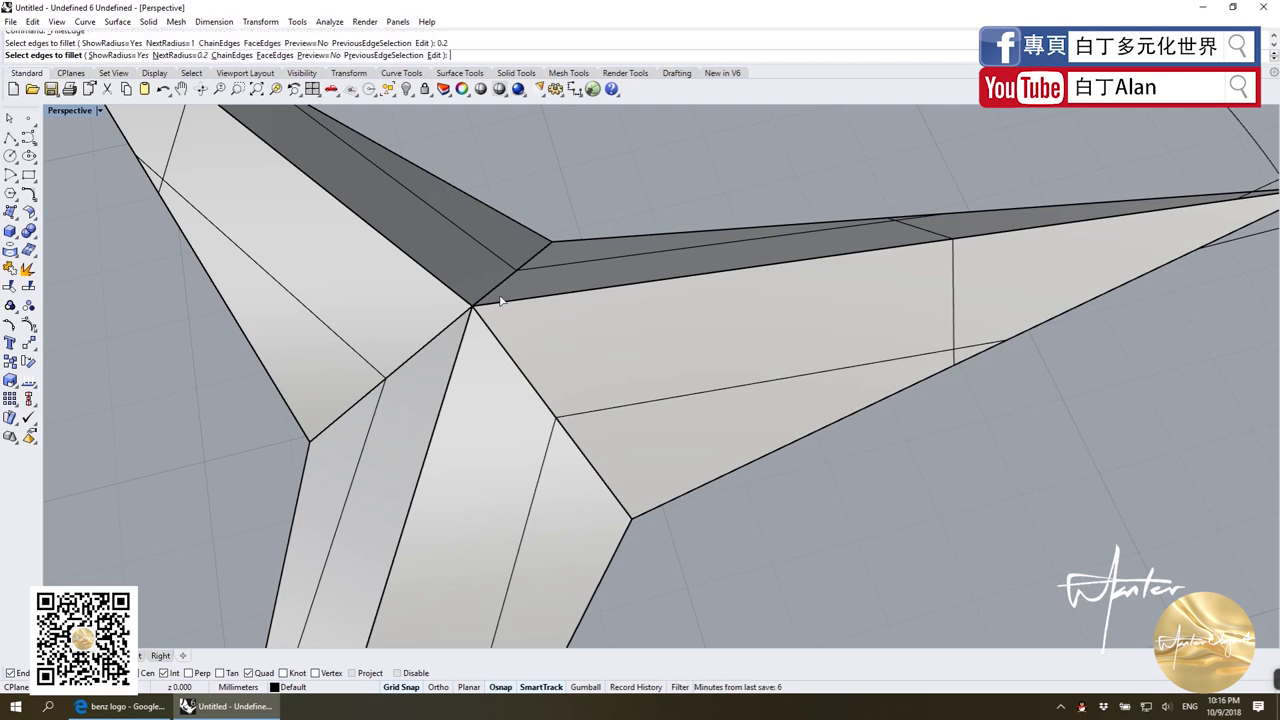
pyautogui.click(512, 299)
pyautogui.click(466, 332)
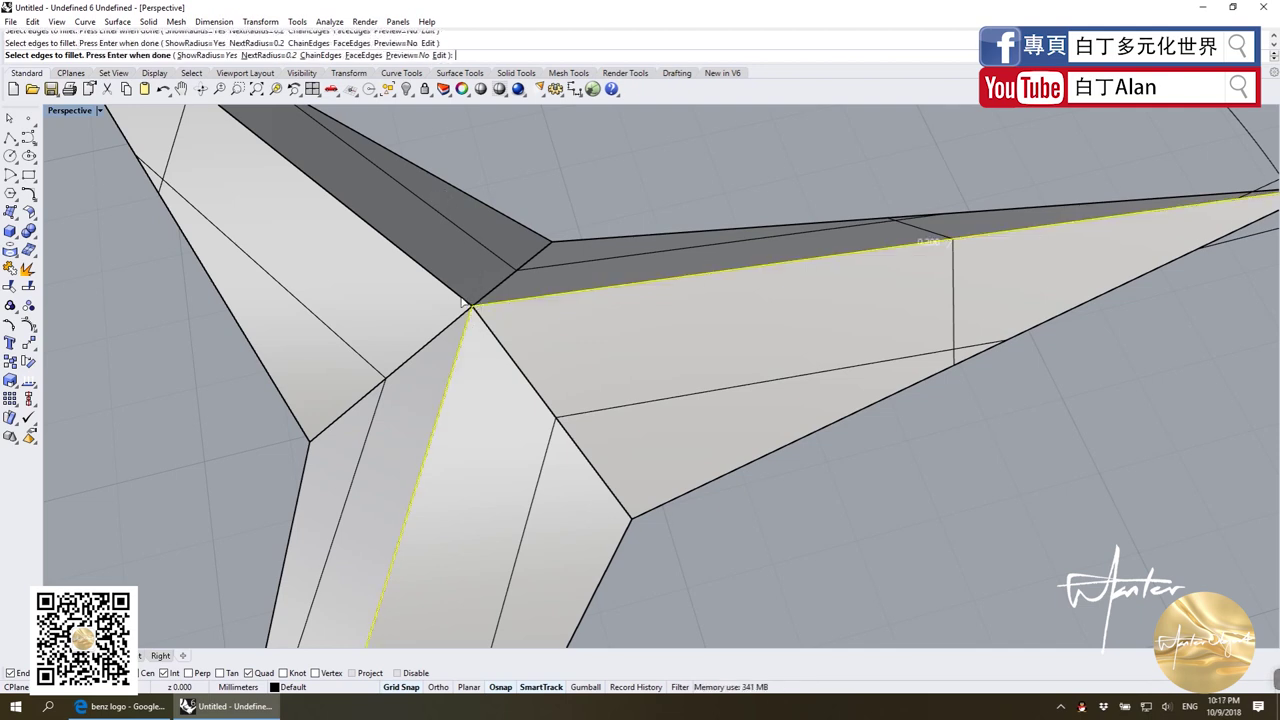
pyautogui.press('Return')
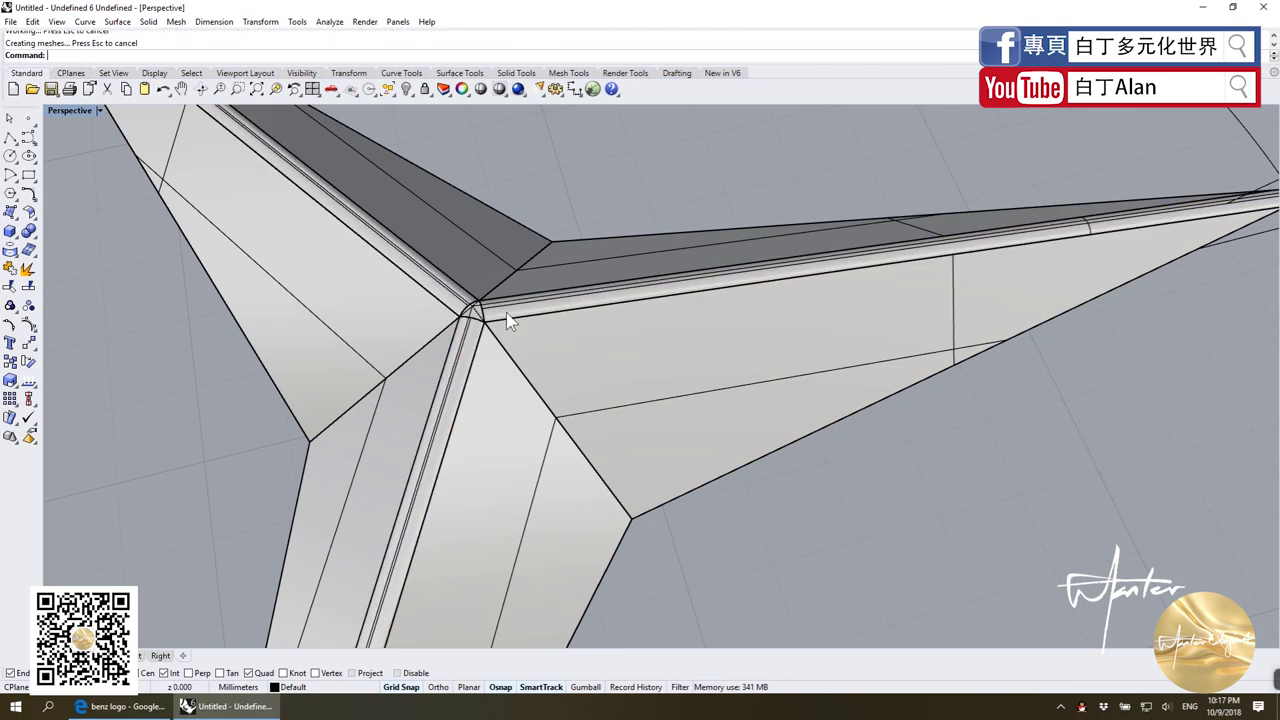
# Step: Try 0.200 fillets on two more centre edges, then undo them
pyautogui.press('Return')
pyautogui.click(498, 292)
pyautogui.click(489, 335)
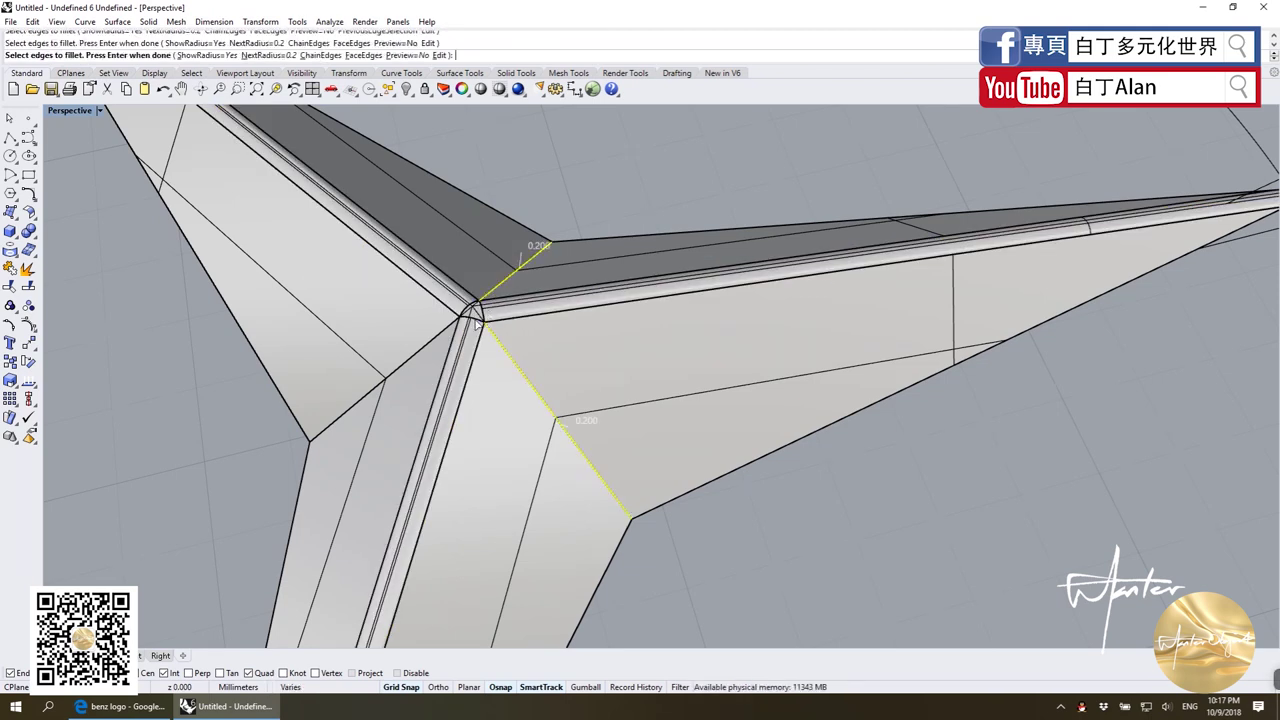
pyautogui.press('Return')
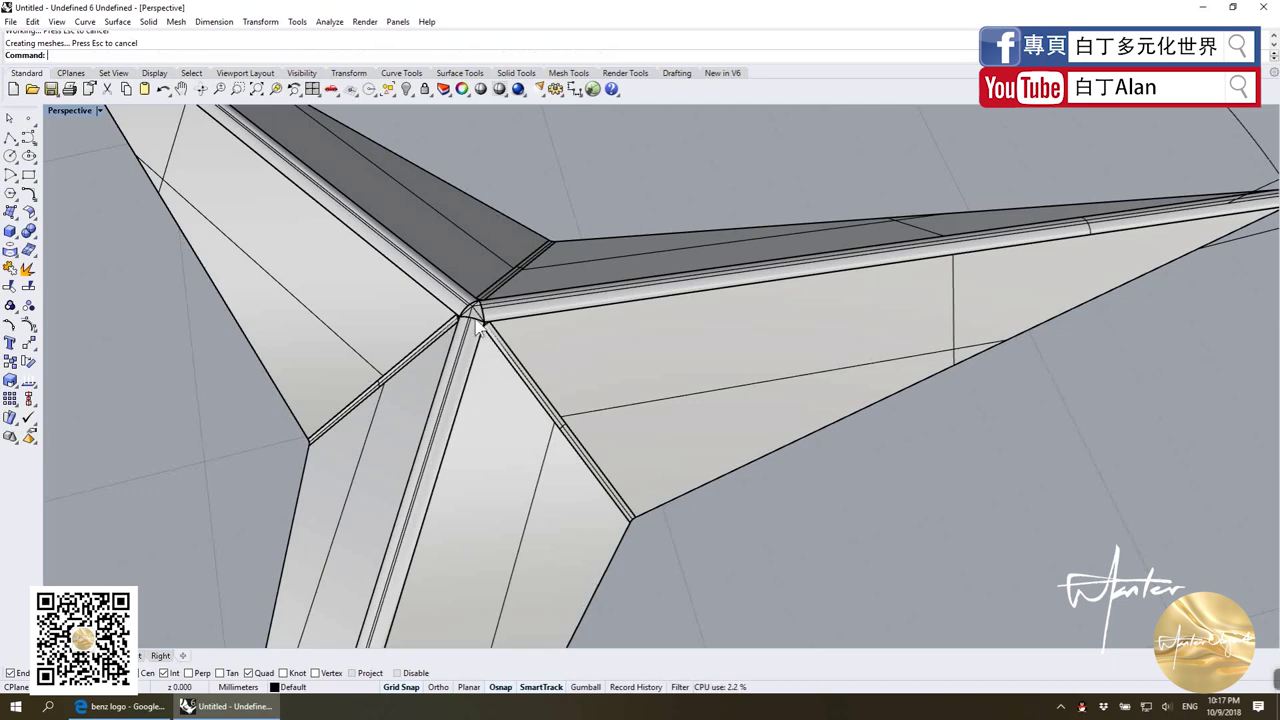
pyautogui.scroll(5, 478, 330)
pyautogui.hotkey('ctrl', 'z')
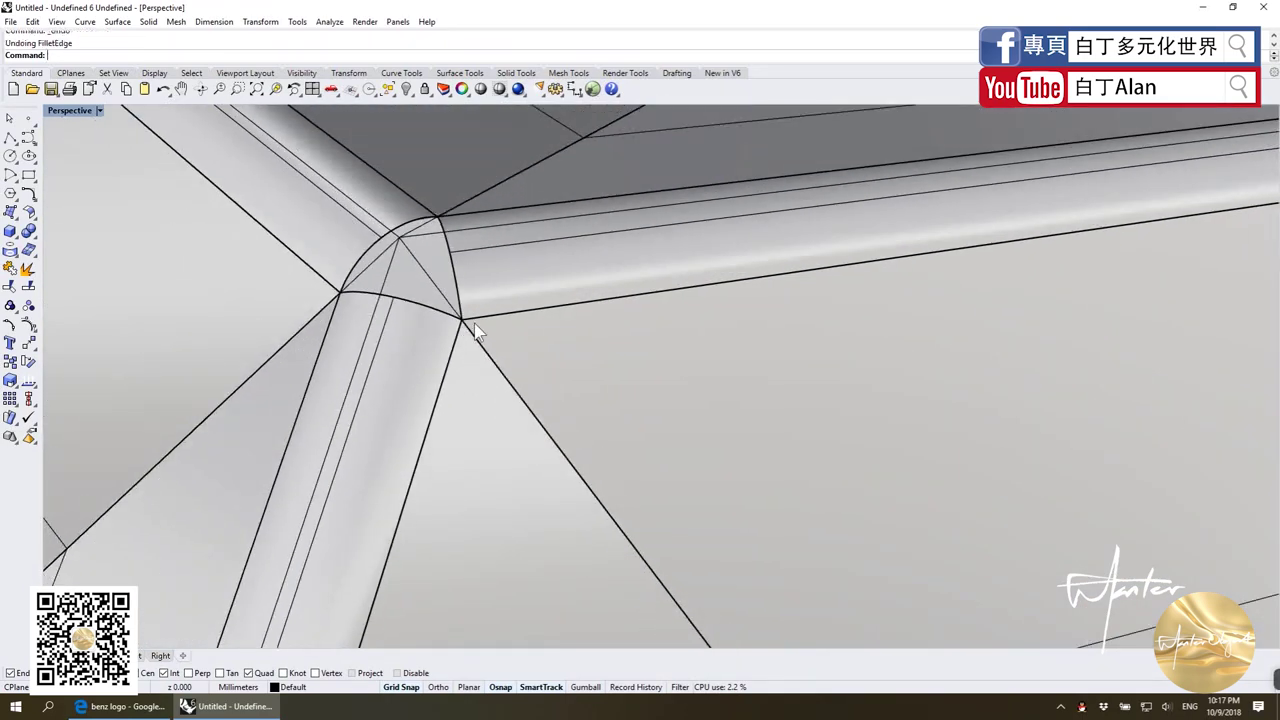
pyautogui.moveTo(476, 332)
pyautogui.mouseDown(button='right')
pyautogui.moveTo(439, 328)
pyautogui.moveTo(385, 360)
pyautogui.moveTo(380, 330)
pyautogui.mouseUp(button='right')
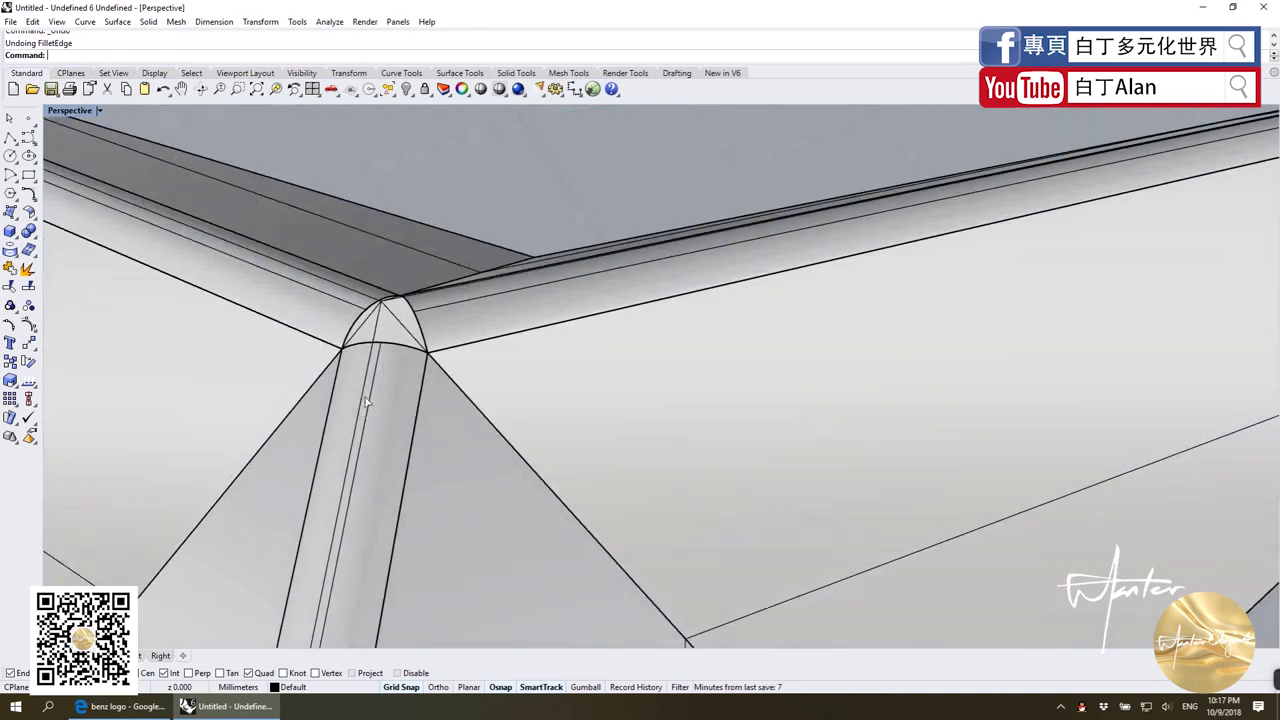
pyautogui.scroll(5, 390, 354)
# Step: Fillet the five edges meeting at the star's centre vertex at radius 0.2
pyautogui.press('Return')
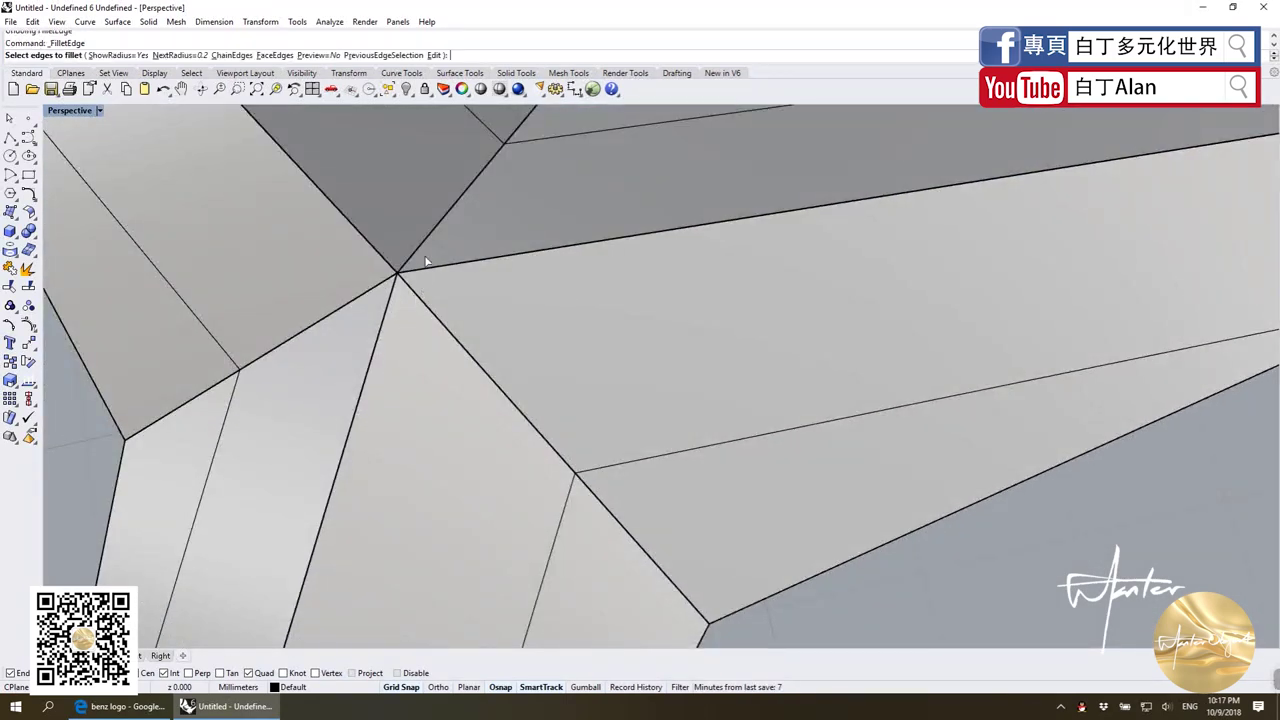
pyautogui.click(424, 266)
pyautogui.click(390, 266)
pyautogui.click(388, 312)
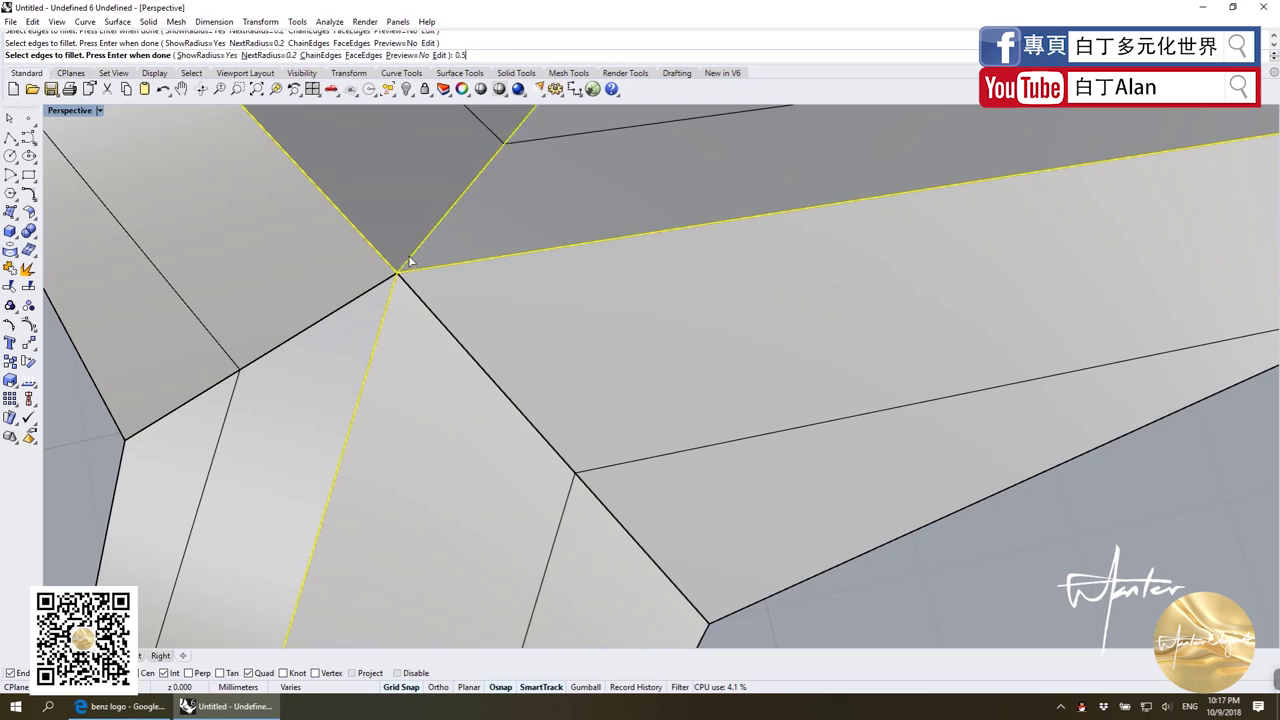
pyautogui.click(413, 298)
pyautogui.click(387, 285)
pyautogui.press('Return')
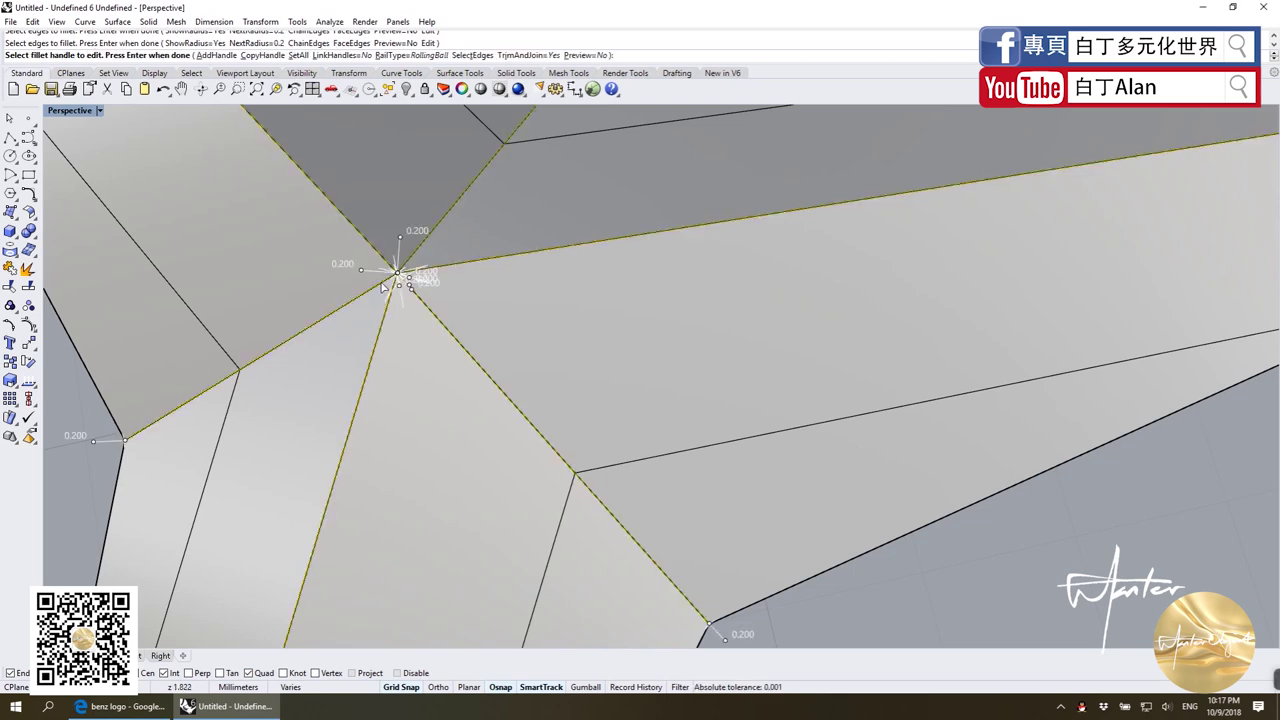
pyautogui.press('Return')
pyautogui.scroll(2, 385, 290)
pyautogui.scroll(3, 400, 310)
pyautogui.scroll(3, 400, 330)
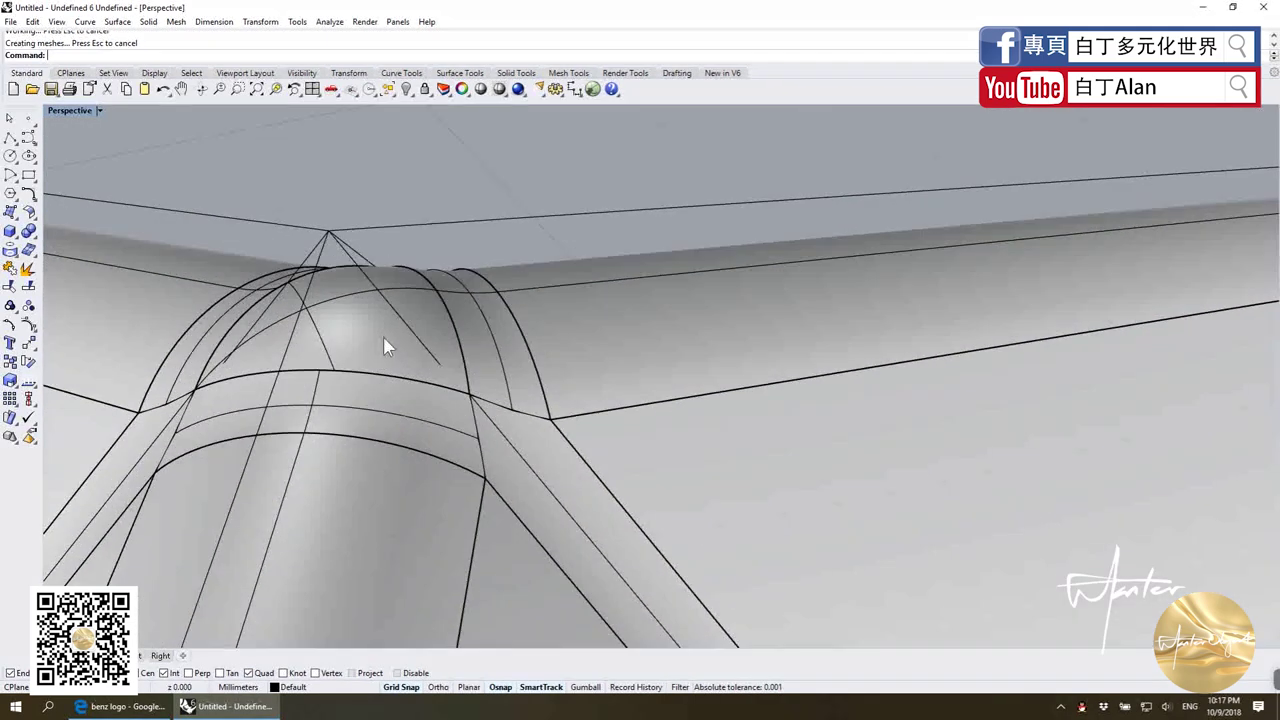
pyautogui.scroll(3, 400, 320)
pyautogui.scroll(-3, 436, 295)
pyautogui.moveTo(430, 300); pyautogui.dragTo(371, 330, button='right')
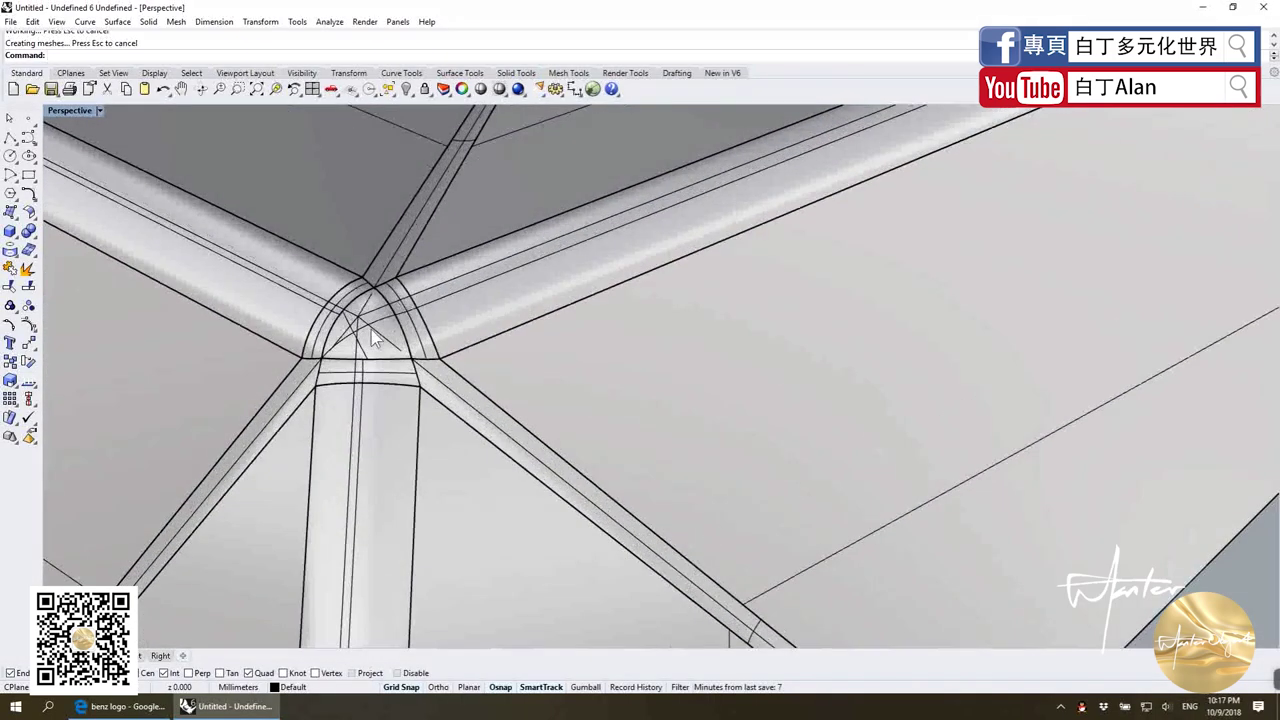
# Step: Switch the Perspective viewport to Rendered display and orbit around the tube junction
pyautogui.click(98, 110)
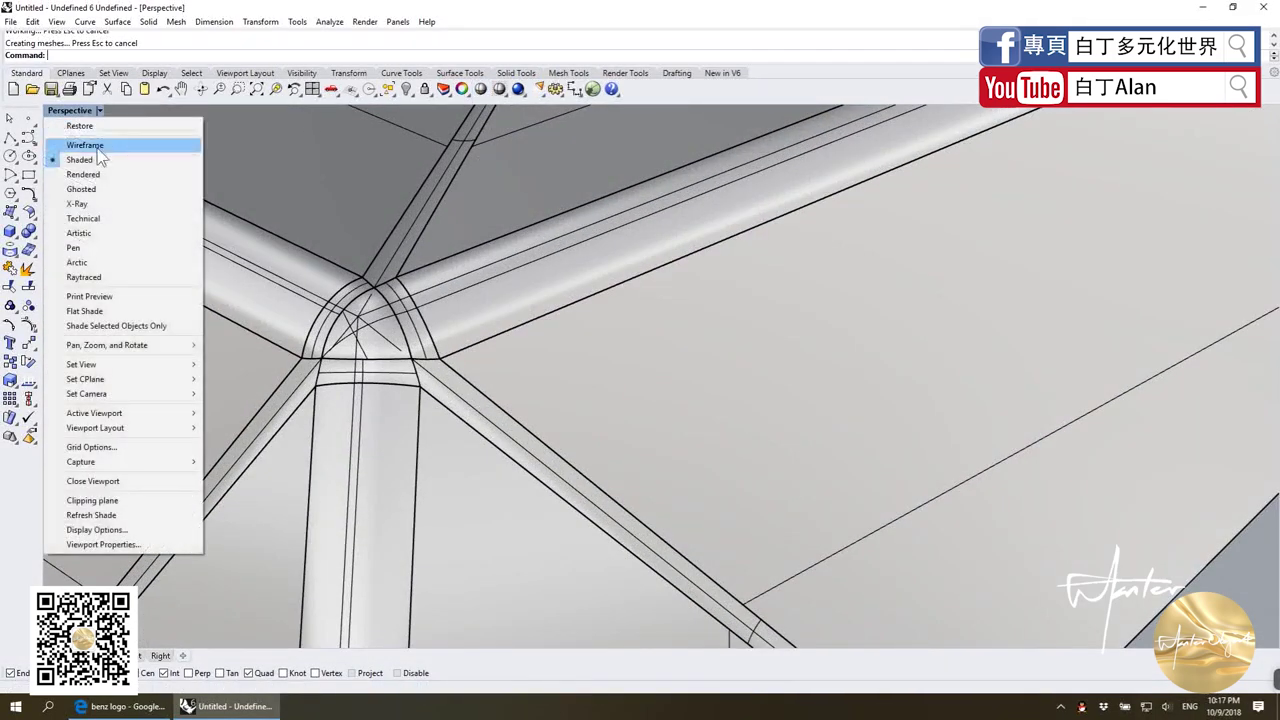
pyautogui.click(102, 176)
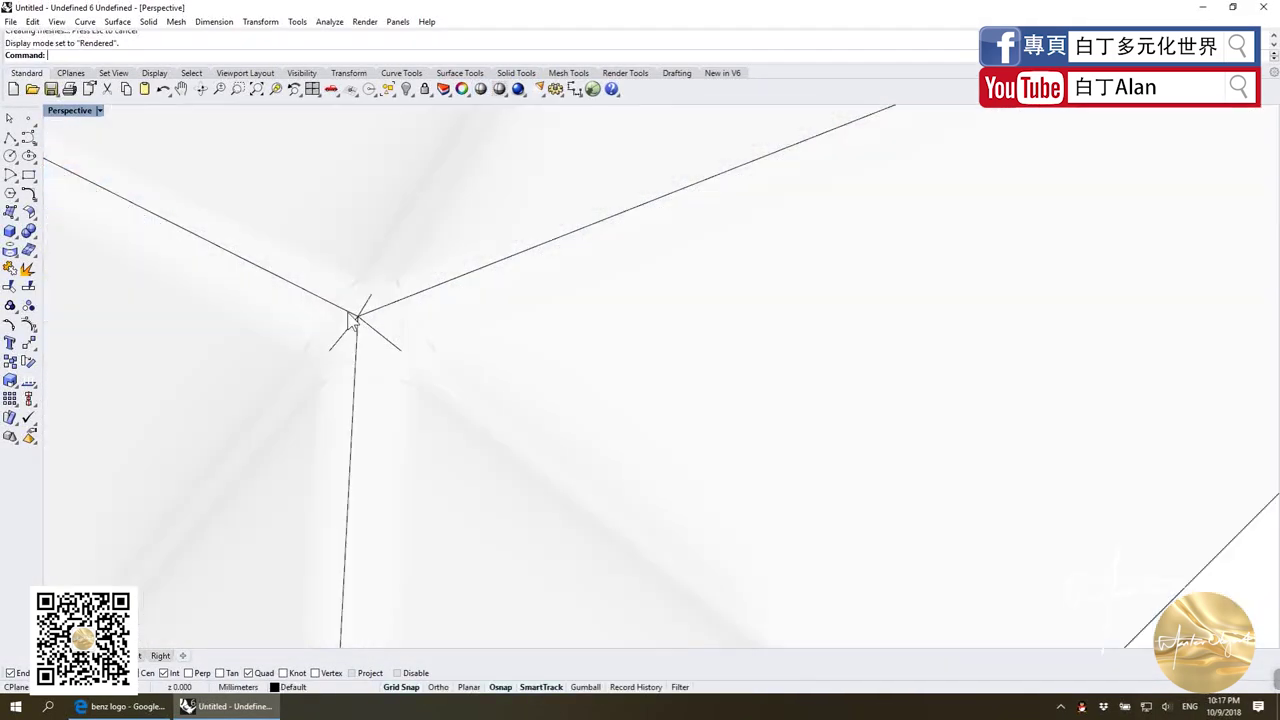
pyautogui.moveTo(350, 320)
pyautogui.mouseDown(button='right')
pyautogui.moveTo(340, 249)
pyautogui.moveTo(400, 286)
pyautogui.moveTo(391, 340)
pyautogui.moveTo(375, 295)
pyautogui.moveTo(394, 229)
pyautogui.moveTo(406, 272)
pyautogui.mouseUp(button='right')
# Step: Return the Perspective viewport to Shaded display and orbit to view the whole star
pyautogui.click(86, 111)
pyautogui.click(79, 160)
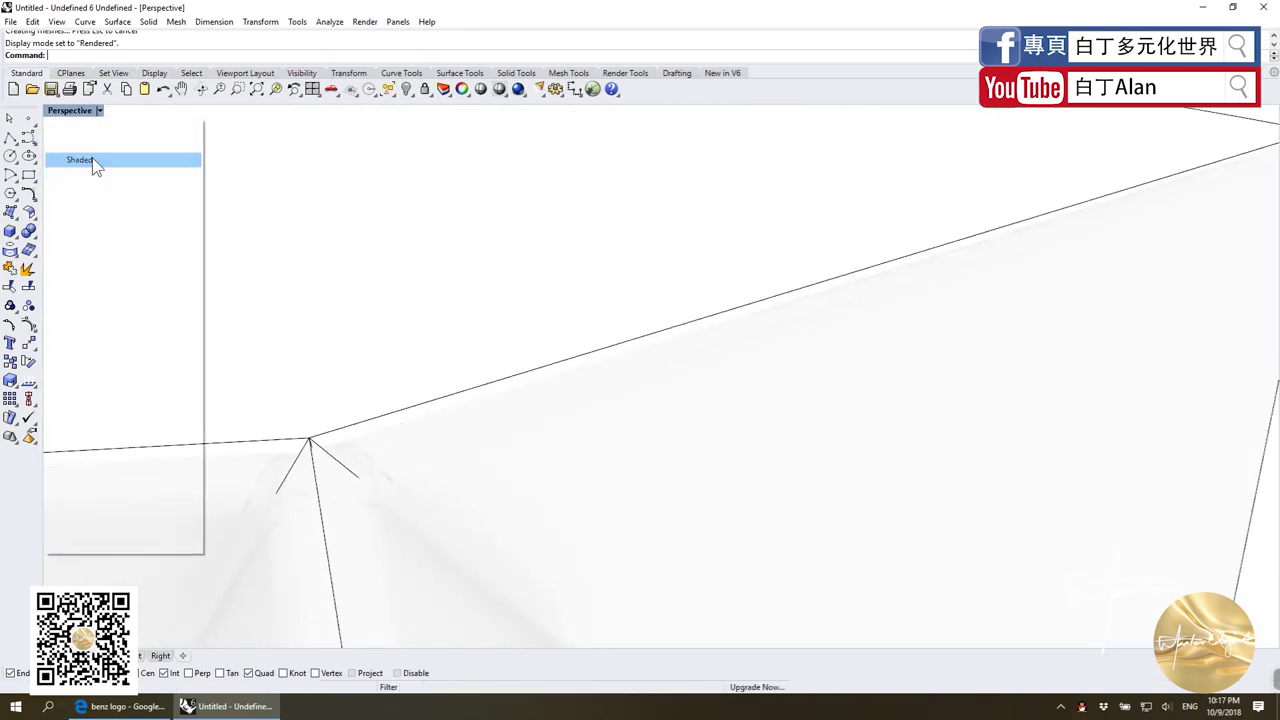
pyautogui.scroll(-5, 328, 341)
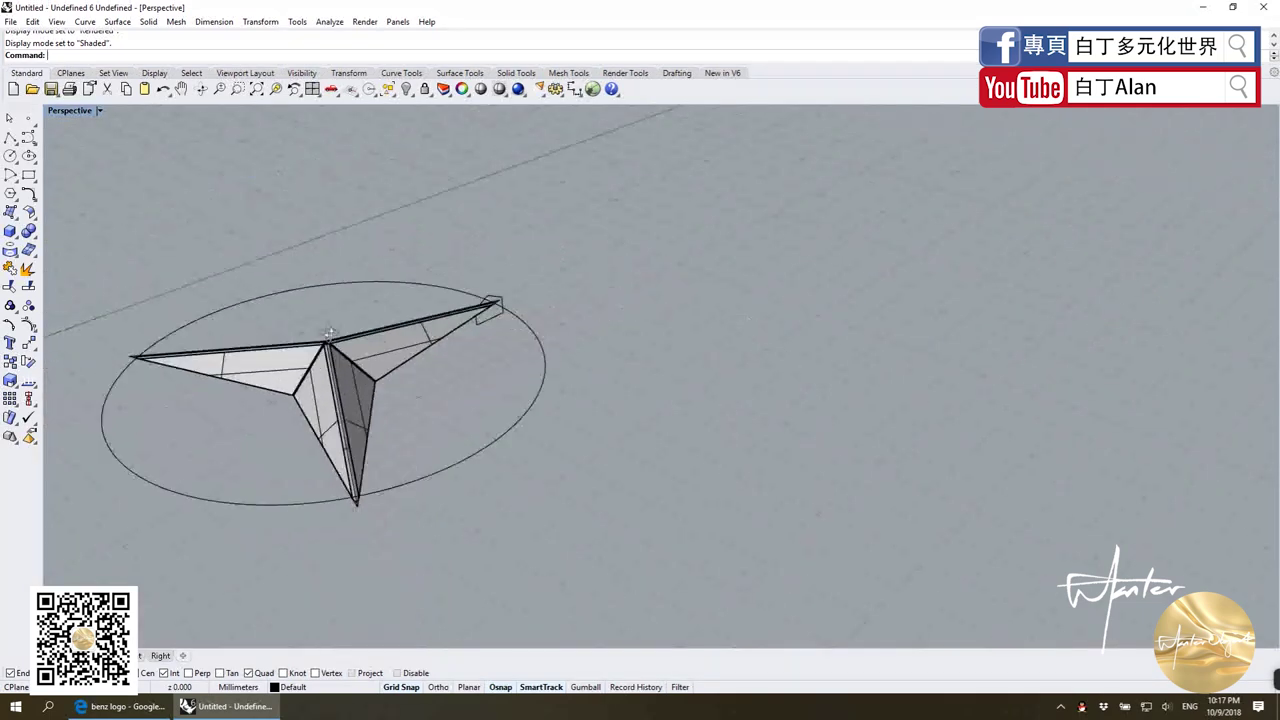
pyautogui.moveTo(328, 341)
pyautogui.mouseDown(button='right')
pyautogui.moveTo(413, 378)
pyautogui.moveTo(417, 254)
pyautogui.mouseUp(button='right')
pyautogui.scroll(3, 413, 378)
pyautogui.scroll(2, 413, 378)
pyautogui.rightClick(373, 77)
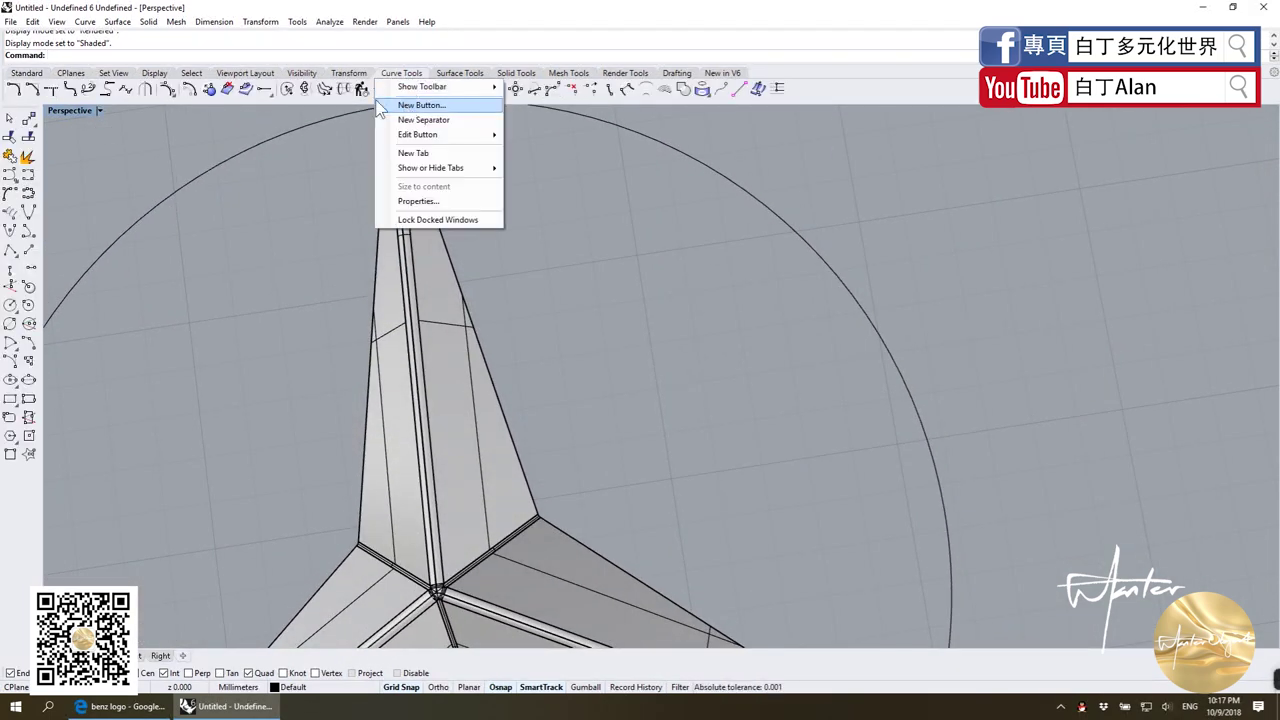
pyautogui.press('Escape')
# Step: Show the hidden ring again and tilt the view to see ring and star
pyautogui.click(407, 89)
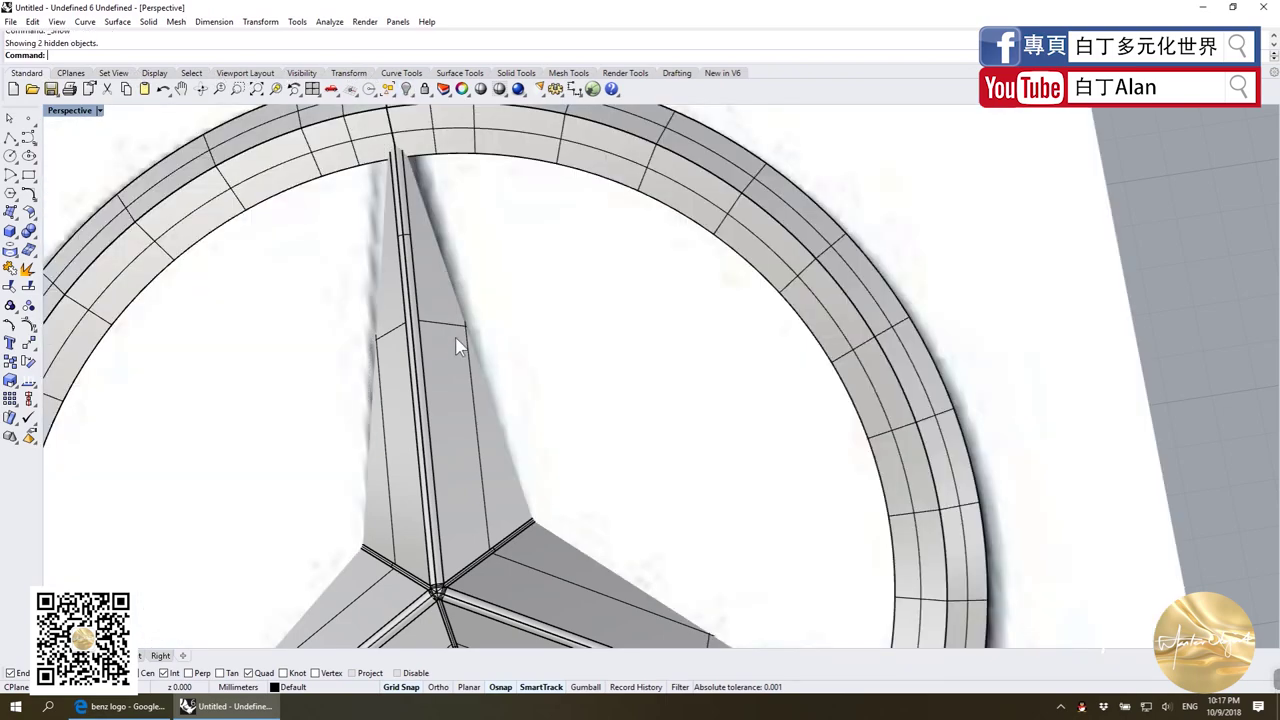
pyautogui.scroll(-3, 455, 337)
pyautogui.moveTo(455, 337)
pyautogui.mouseDown(button='right')
pyautogui.moveTo(449, 400)
pyautogui.moveTo(443, 349)
pyautogui.mouseUp(button='right')
pyautogui.scroll(4, 449, 415)
pyautogui.scroll(-1, 451, 427)
# Step: Hide the large flat reference surface under the logo
pyautogui.click(443, 349)
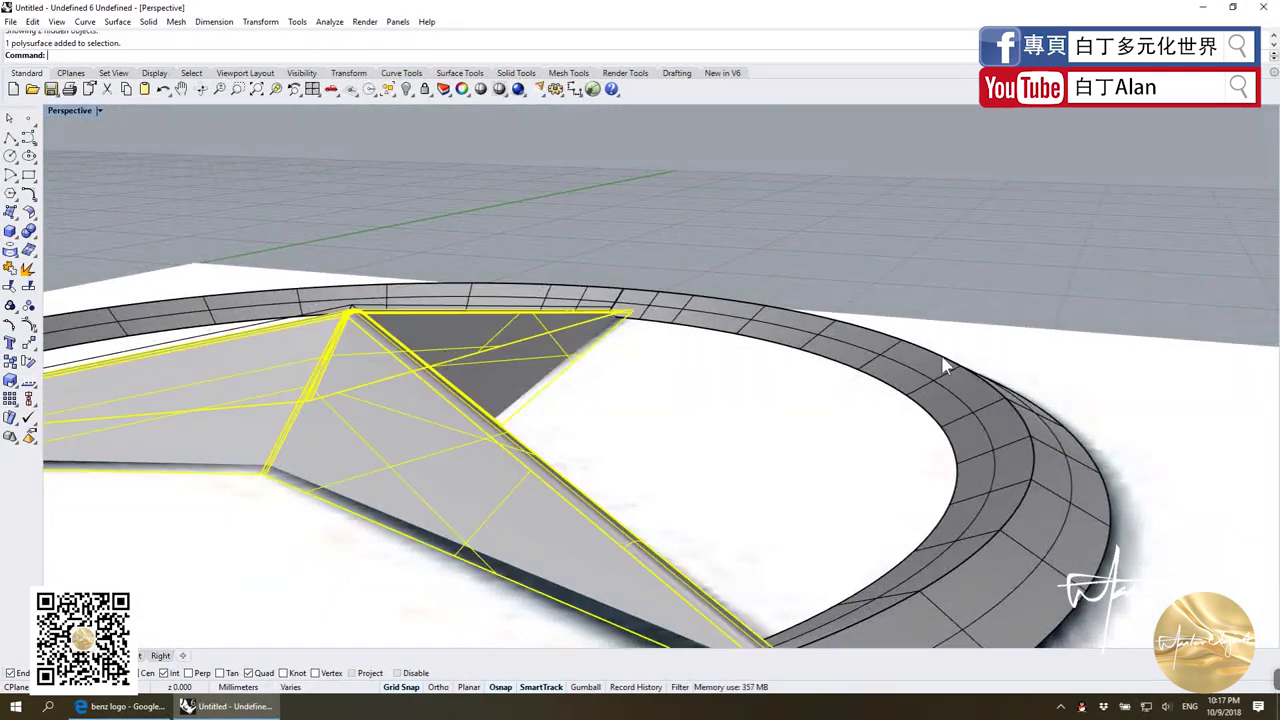
pyautogui.keyDown('shift'); pyautogui.click(908, 377); pyautogui.keyUp('shift')
pyautogui.click(766, 408)
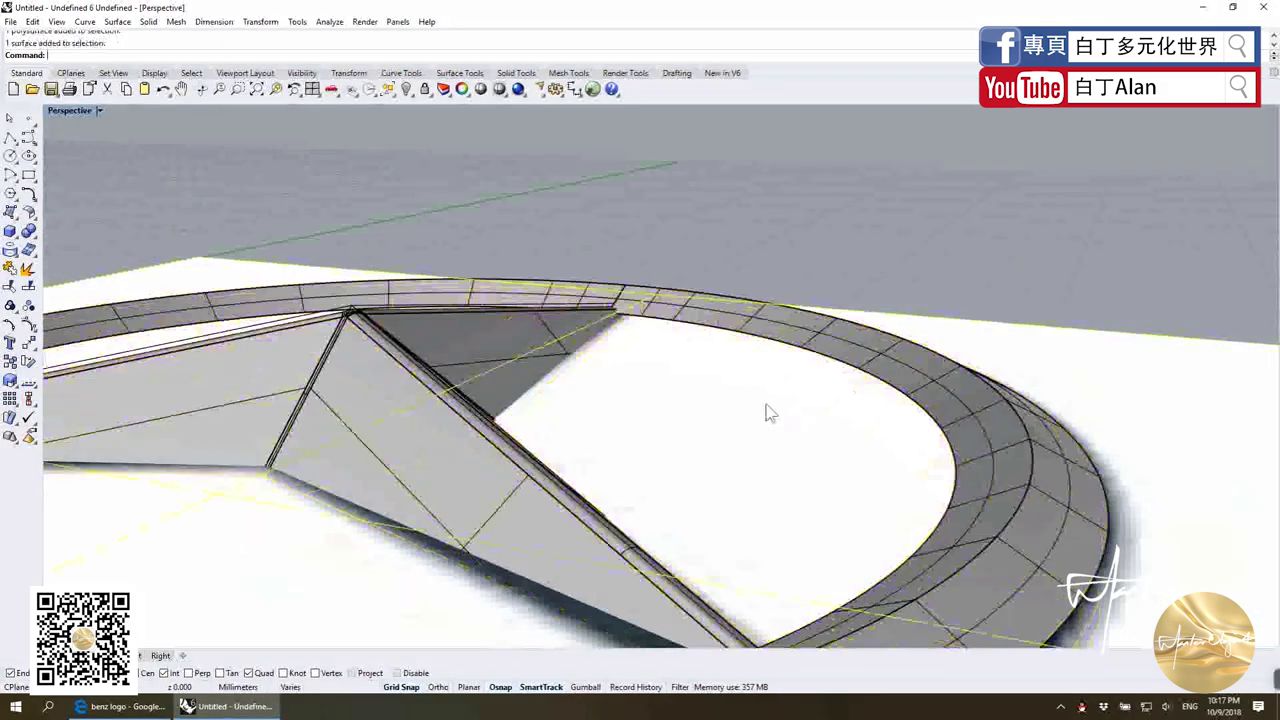
pyautogui.click(407, 89)
# Step: Select everything except the ring and the ring's curve
pyautogui.moveTo(594, 337); pyautogui.dragTo(555, 268, button='right')
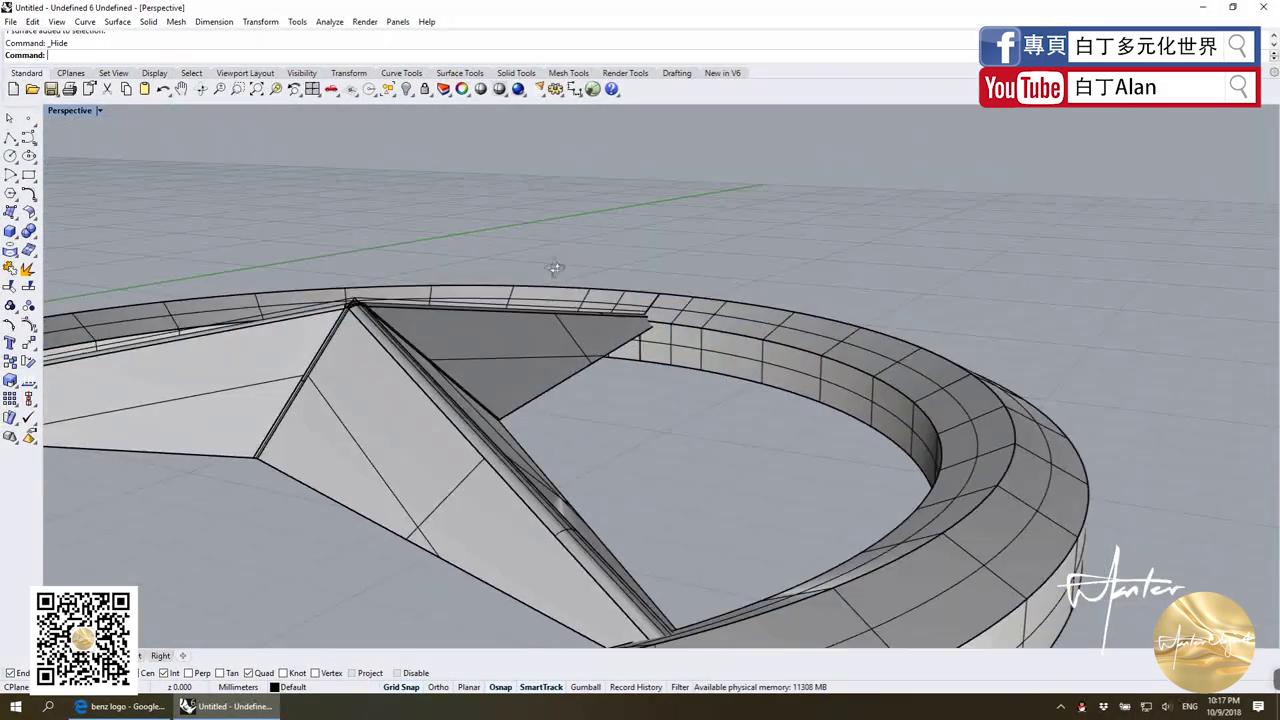
pyautogui.scroll(-2, 640, 330)
pyautogui.scroll(-2, 620, 345)
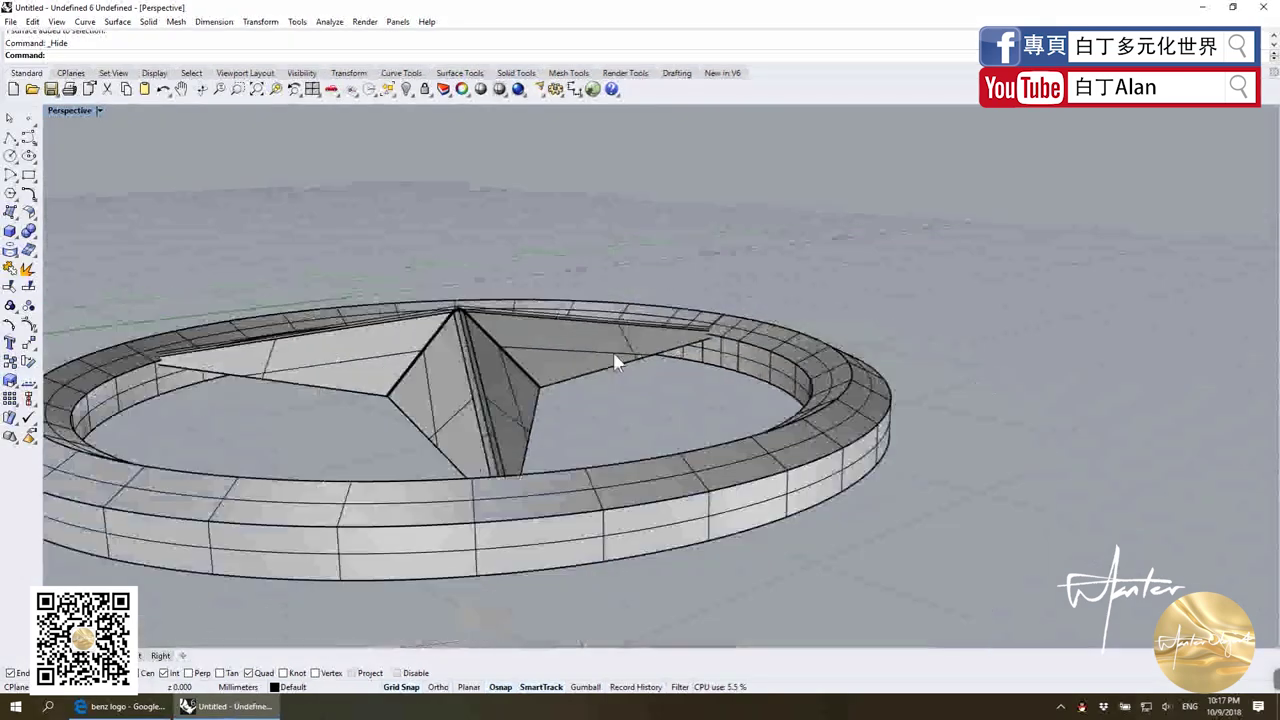
pyautogui.scroll(-1, 610, 390)
pyautogui.hotkey('ctrl', 'a')
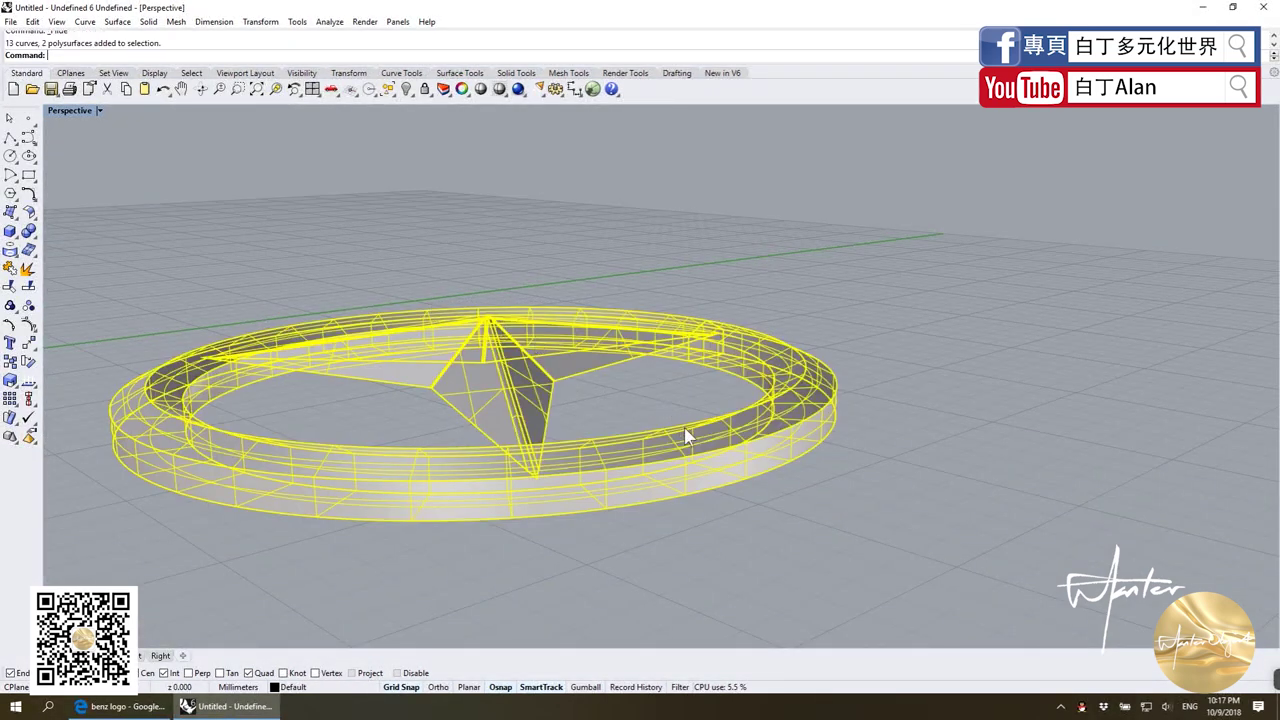
pyautogui.keyDown('ctrl'); pyautogui.click(686, 436); pyautogui.keyUp('ctrl')
pyautogui.keyDown('ctrl'); pyautogui.click(175, 437); pyautogui.keyUp('ctrl')
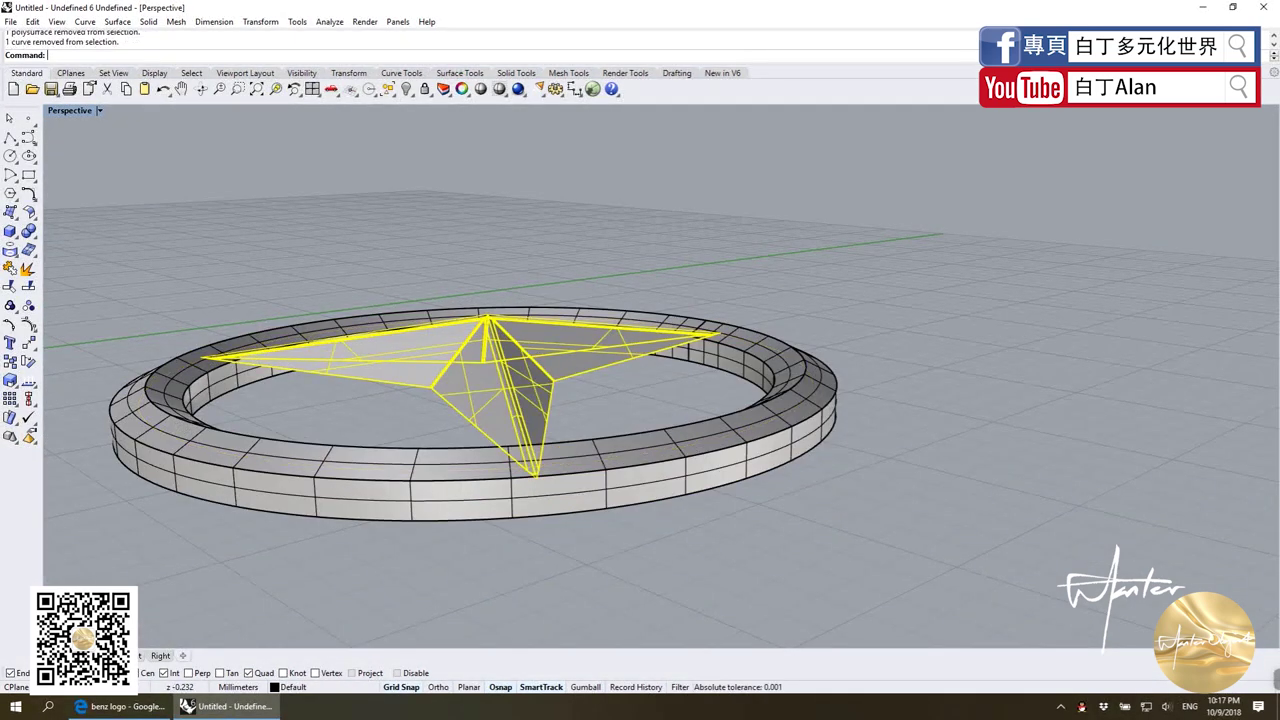
pyautogui.moveTo(375, 415); pyautogui.dragTo(640, 394, button='right')
# Step: Restore the four-viewport layout and lower the star down into the ring
pyautogui.doubleClick(76, 111)
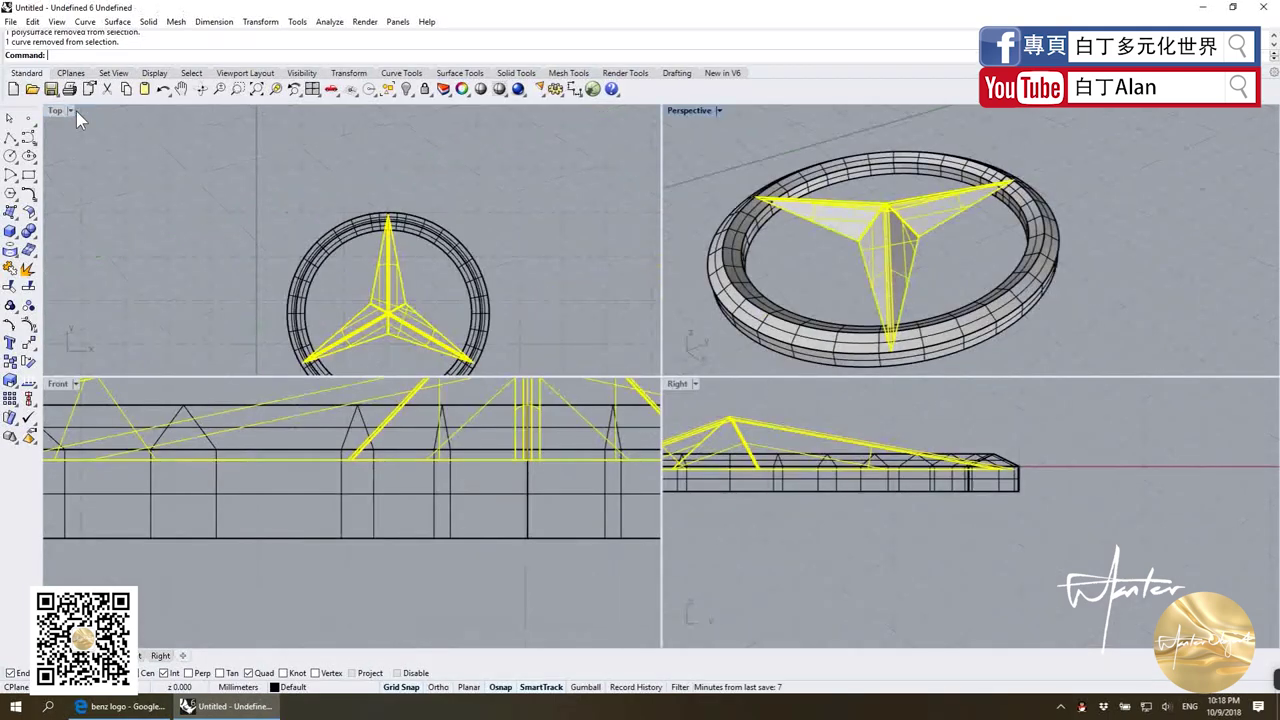
pyautogui.moveTo(389, 436); pyautogui.dragTo(396, 402)
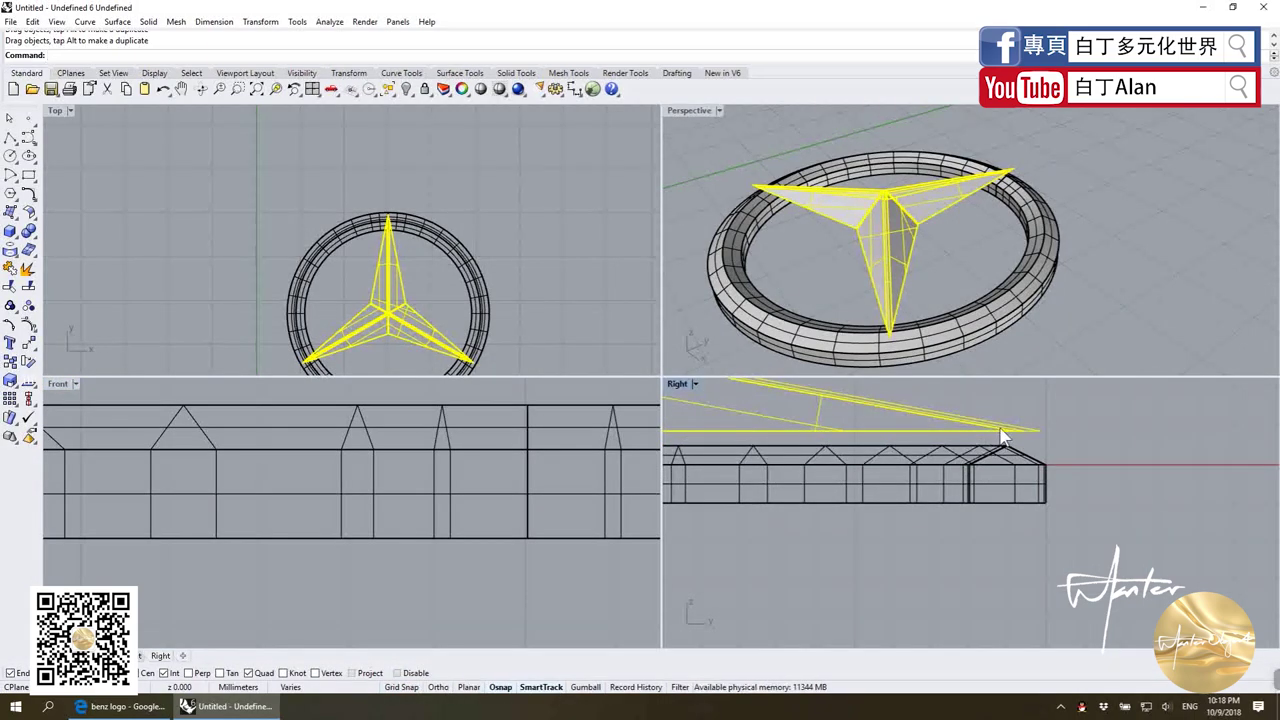
pyautogui.keyDown('shift'); pyautogui.moveTo(1005, 440); pyautogui.dragTo(1000, 455); pyautogui.keyUp('shift')
pyautogui.click(1050, 408)
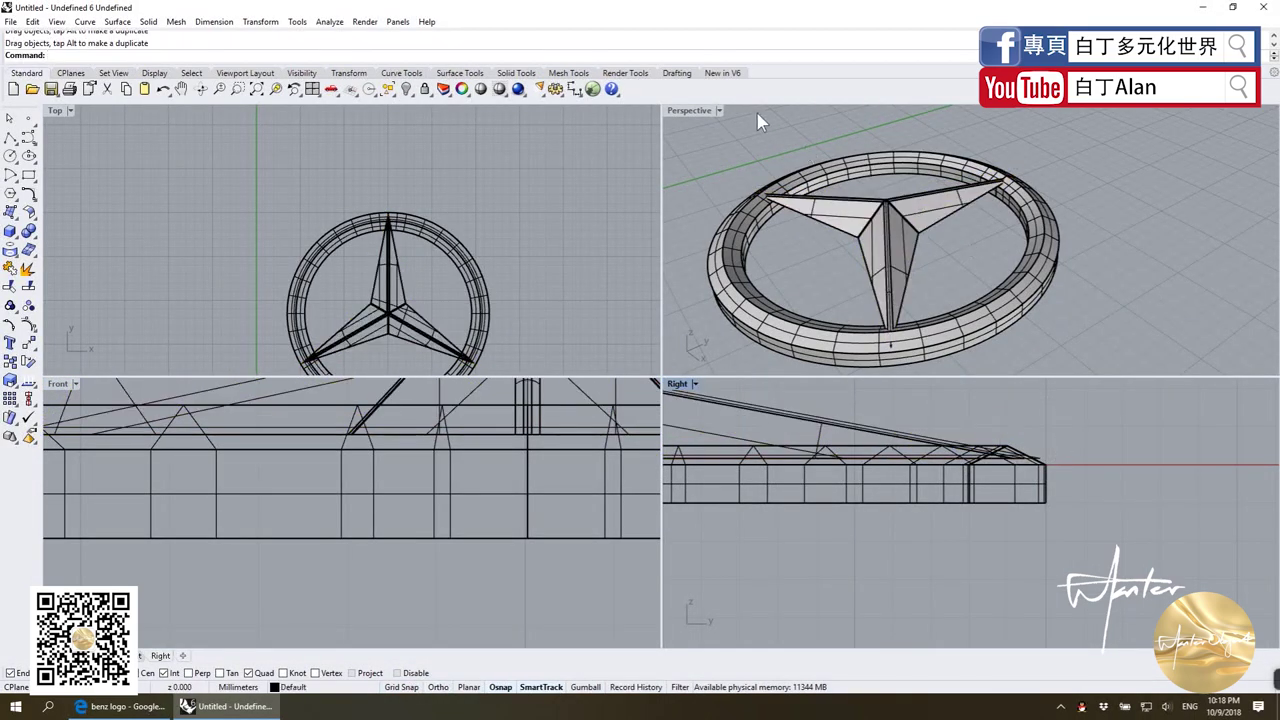
# Step: In a maximized Perspective view, Boolean-union the ring and star into one solid
pyautogui.doubleClick(690, 110)
pyautogui.scroll(3, 610, 190)
pyautogui.click(600, 200)
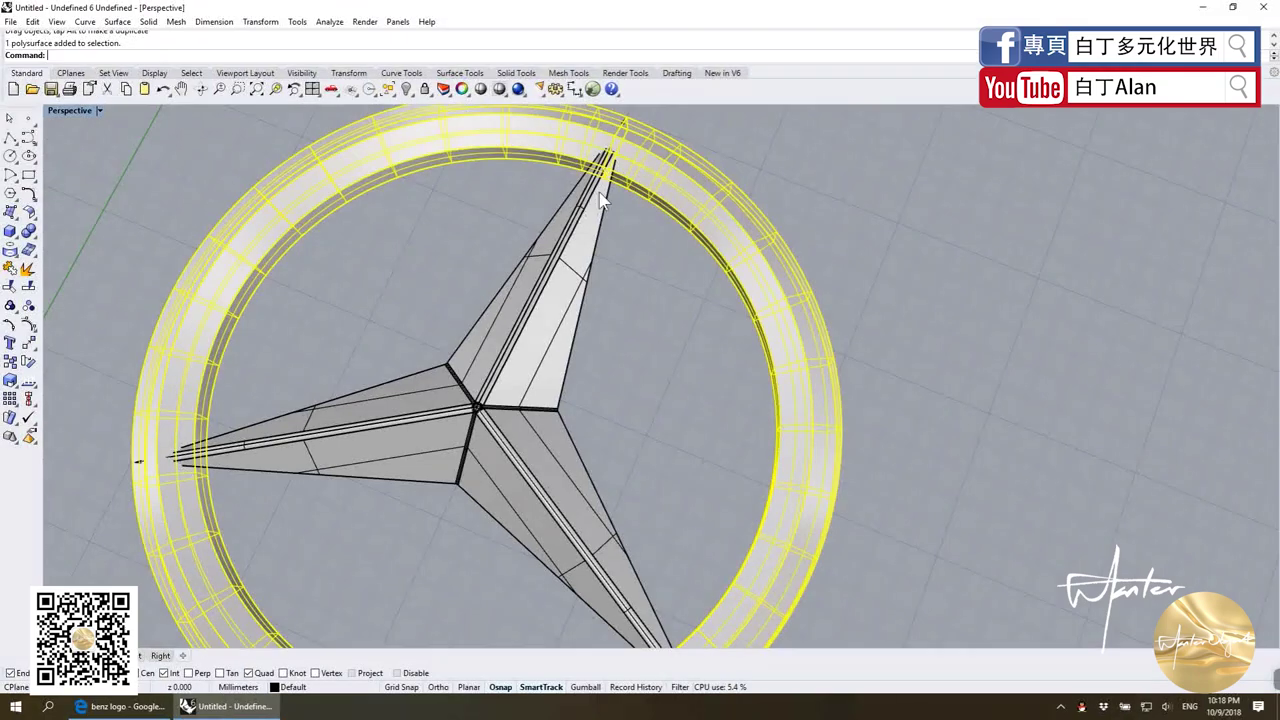
pyautogui.keyDown('shift'); pyautogui.click(576, 216); pyautogui.keyUp('shift')
pyautogui.click(28, 231)
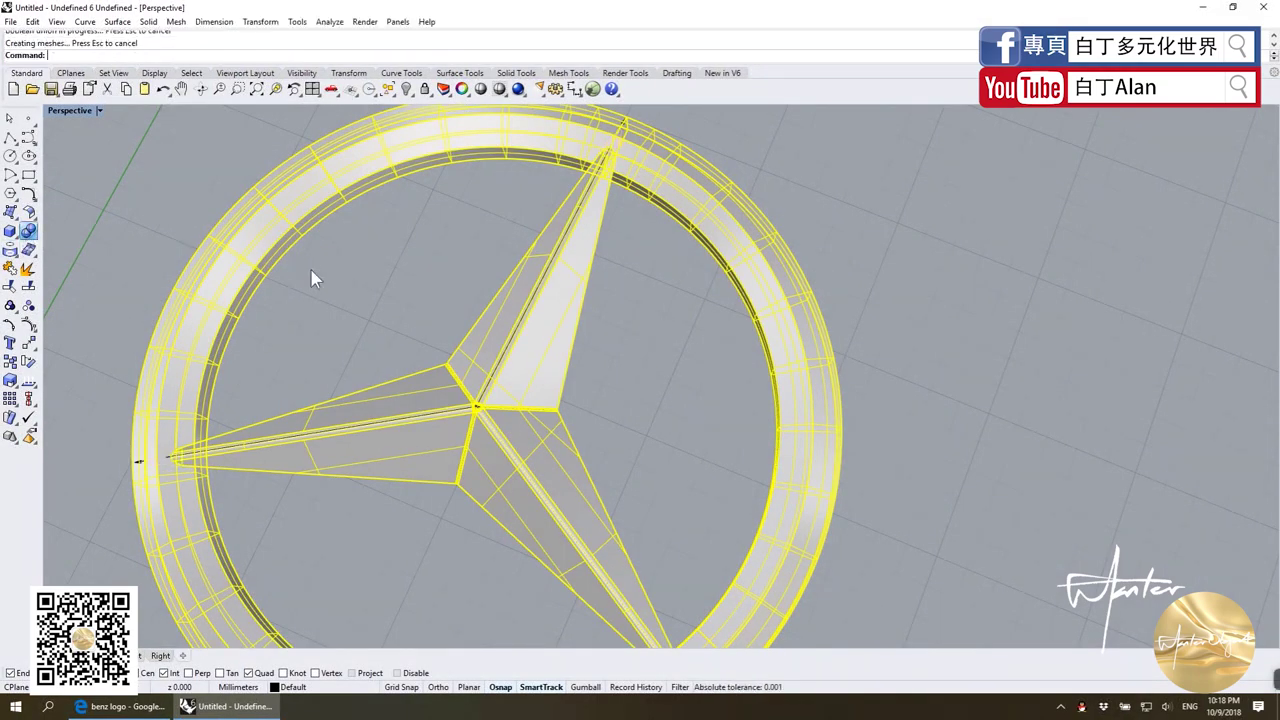
# Step: Orbit around the merged logo and compare it with the Mercedes-Benz reference images
pyautogui.moveTo(451, 300)
pyautogui.mouseDown(button='right')
pyautogui.moveTo(470, 145)
pyautogui.moveTo(663, 286)
pyautogui.moveTo(619, 402)
pyautogui.moveTo(611, 369)
pyautogui.moveTo(518, 455)
pyautogui.mouseUp(button='right')
pyautogui.scroll(5, 518, 420)
pyautogui.scroll(-5, 511, 380)
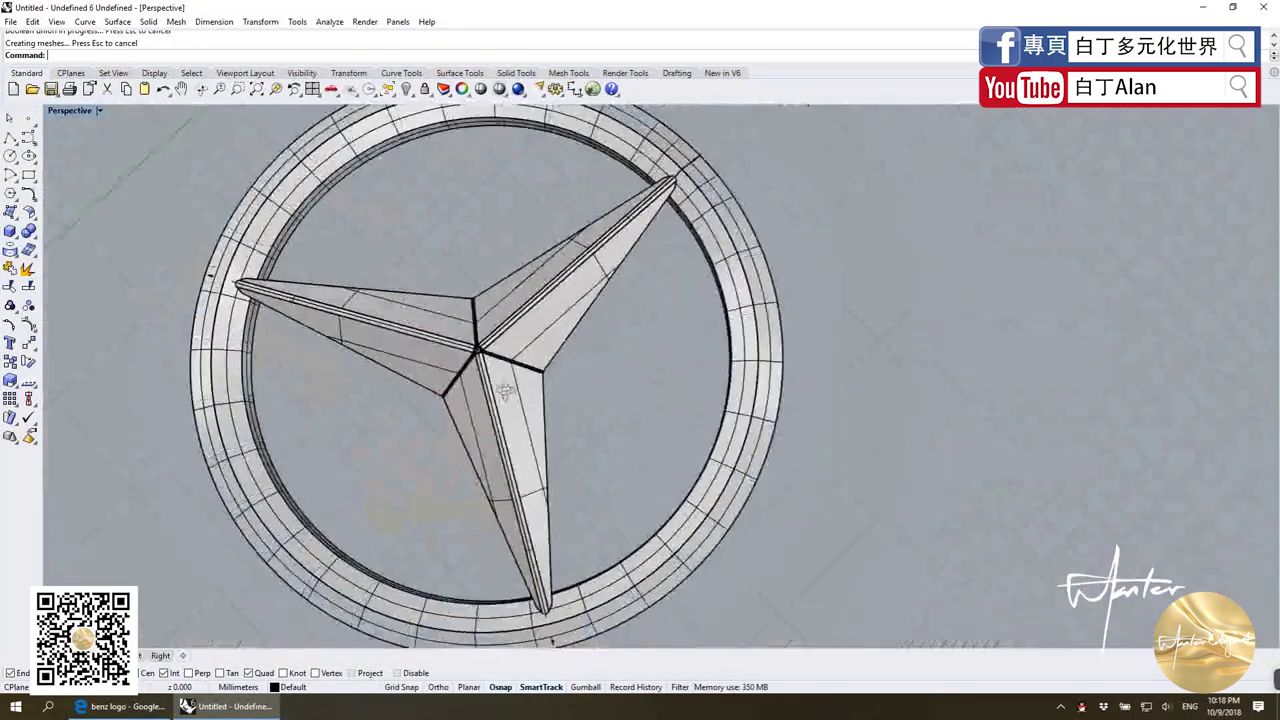
pyautogui.scroll(3, 540, 380)
pyautogui.scroll(-4, 570, 380)
pyautogui.scroll(-1, 576, 380)
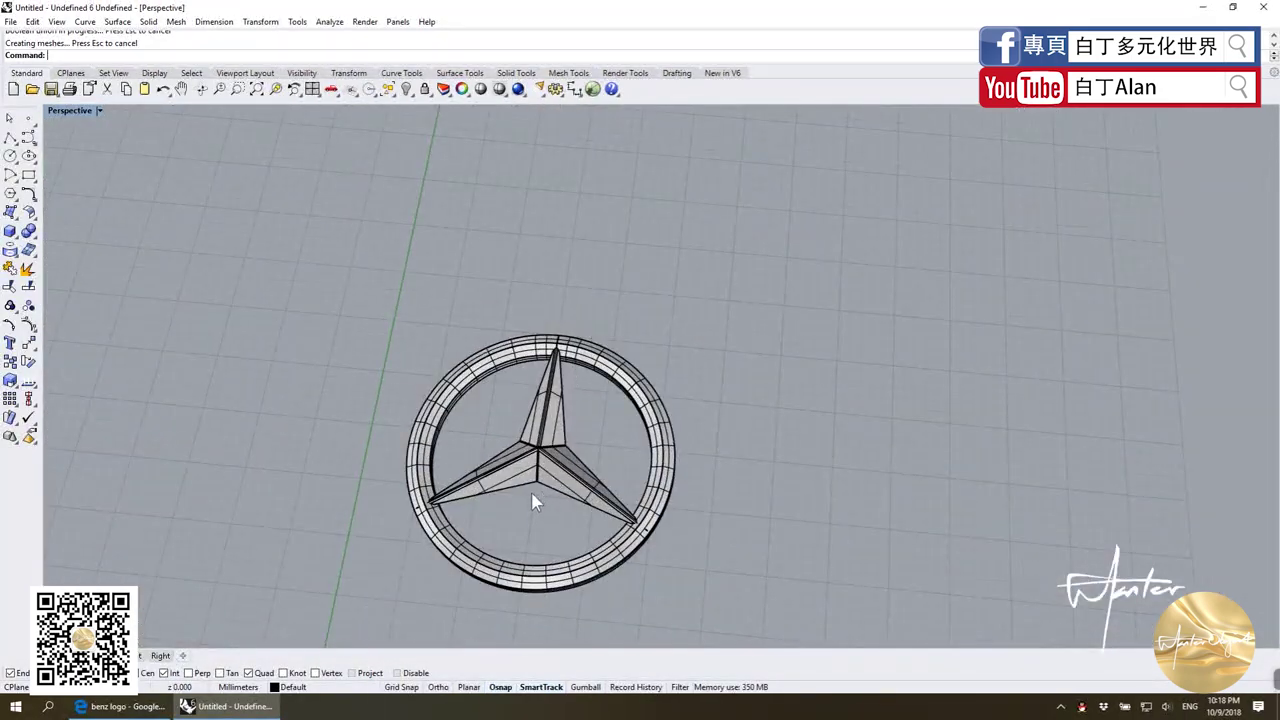
pyautogui.click(120, 706)
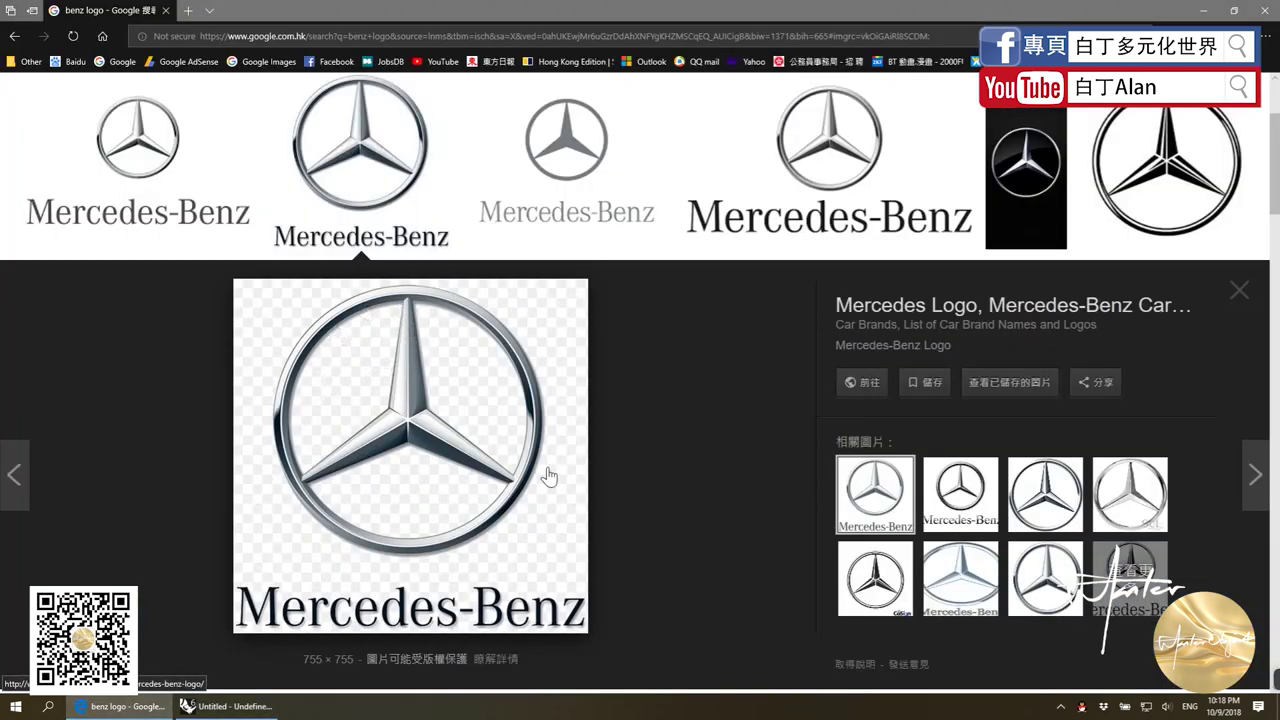
pyautogui.hotkey('alt', 'Tab')
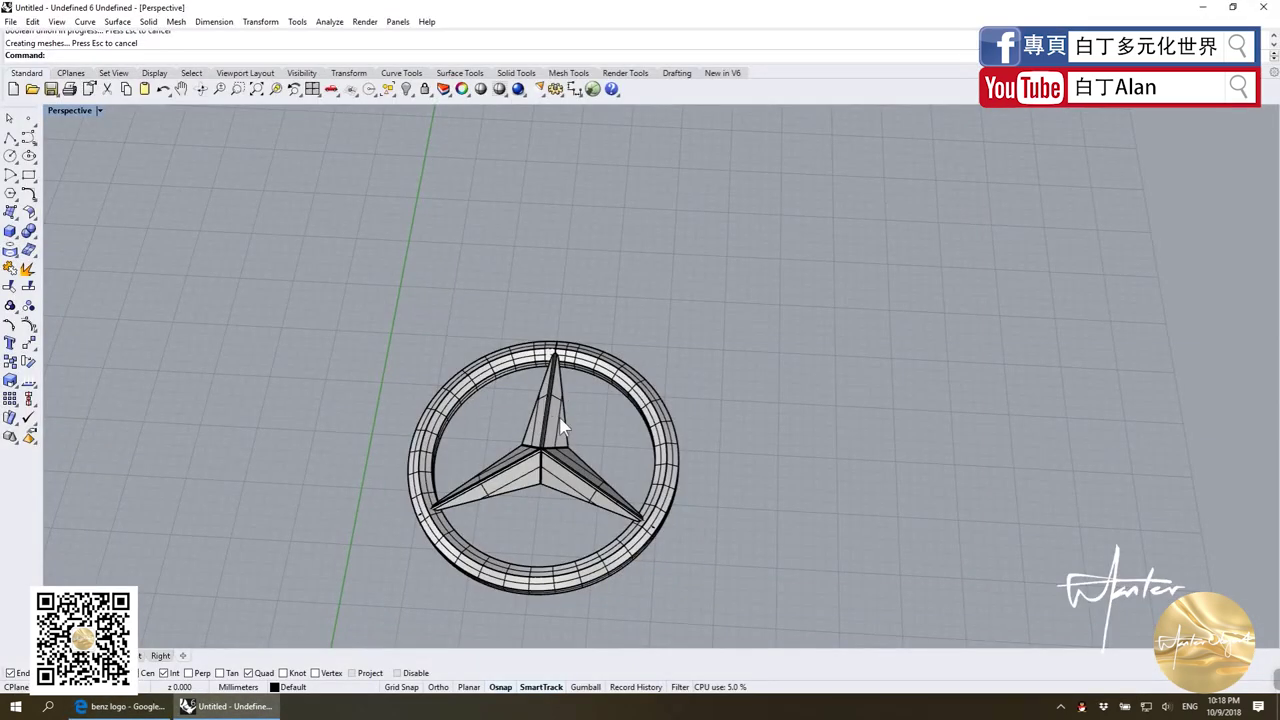
pyautogui.moveTo(562, 428); pyautogui.dragTo(604, 516, button='right')
pyautogui.scroll(-3, 560, 530)
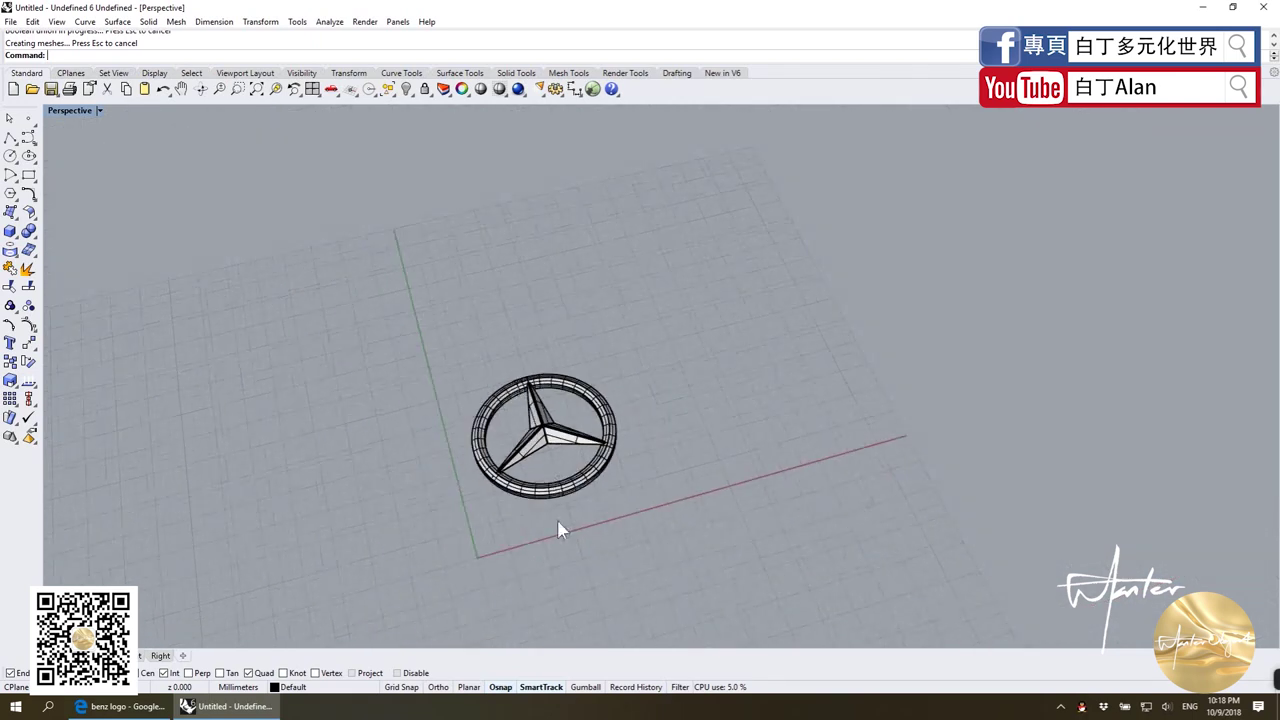
pyautogui.scroll(5, 555, 490)
pyautogui.scroll(2, 542, 435)
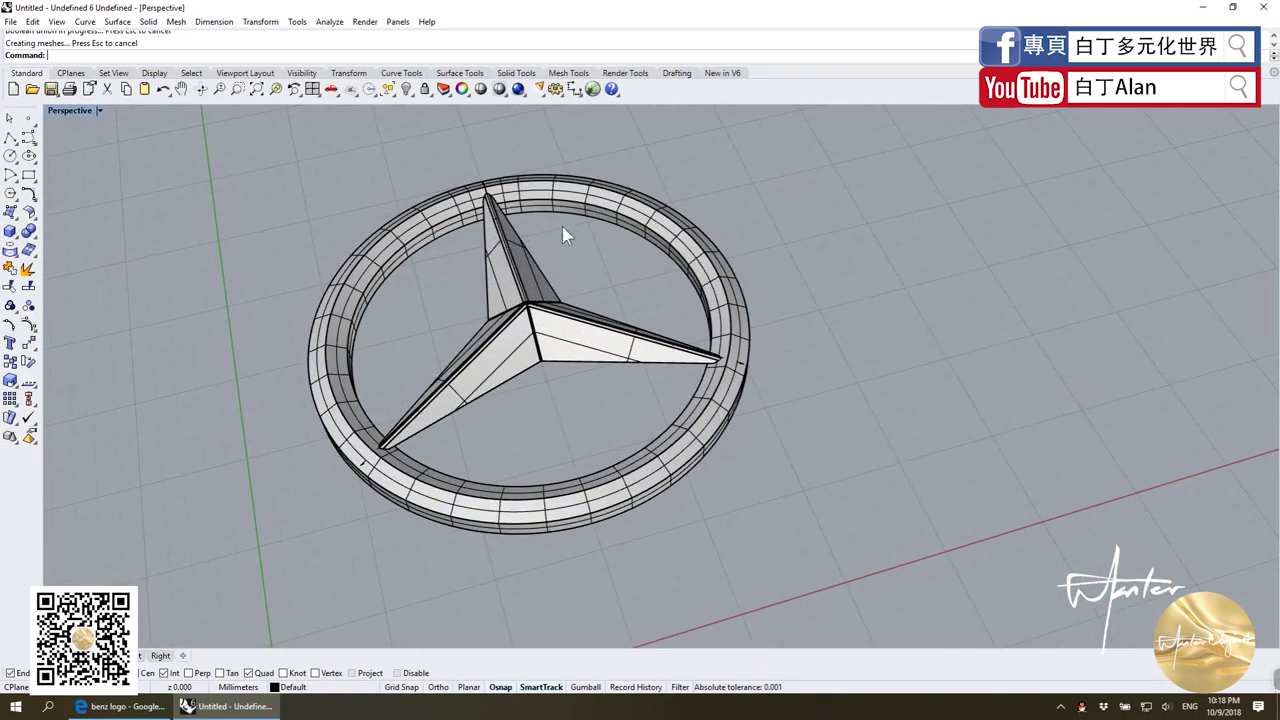